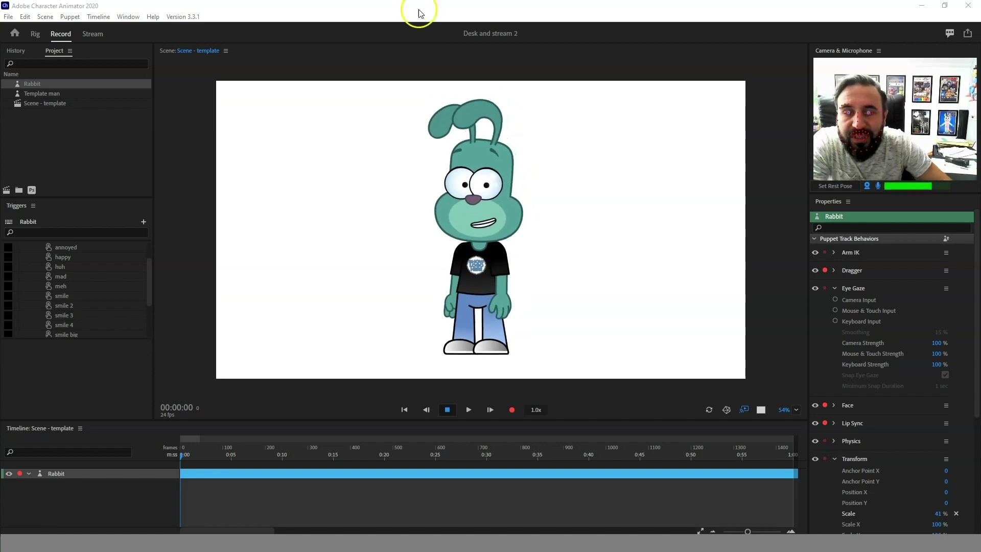
# Switch to Illustrator, bring the whole desk background artwork into view and leave nothing selected.
pyautogui.moveTo(274, 542)
pyautogui.click(274, 501)
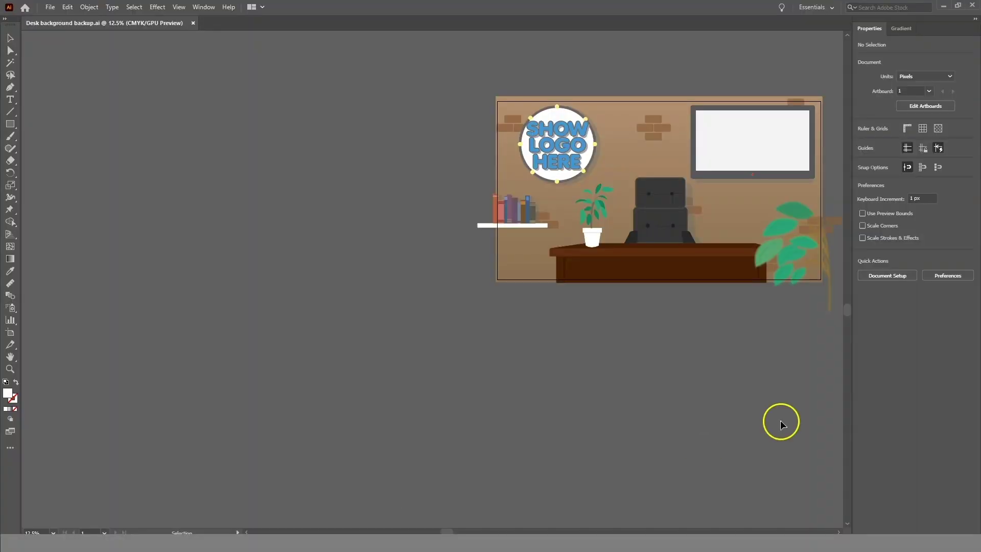
pyautogui.moveTo(438, 529); pyautogui.dragTo(541, 532)
pyautogui.hotkey('ctrl', '=')
pyautogui.hotkey('ctrl', '=')
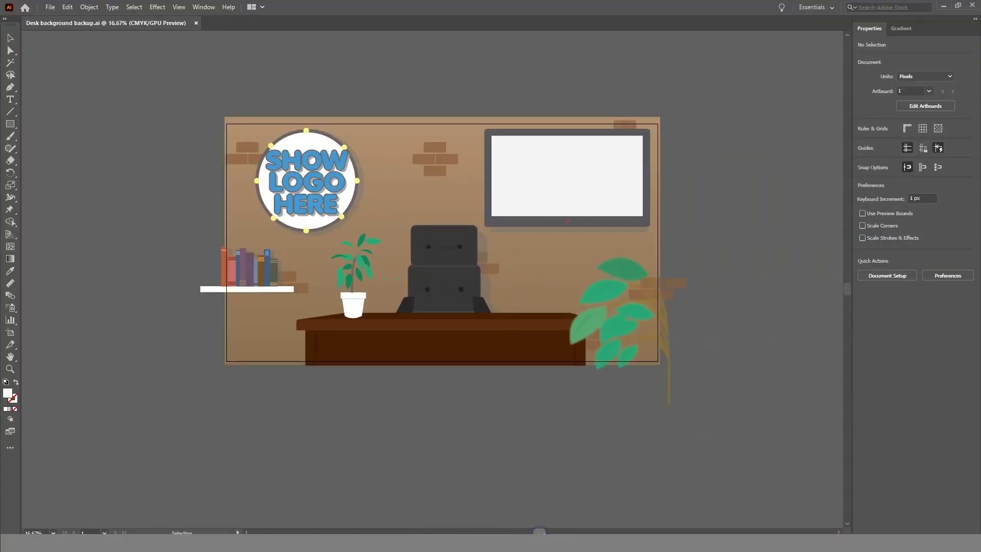
pyautogui.hotkey('ctrl', '-')
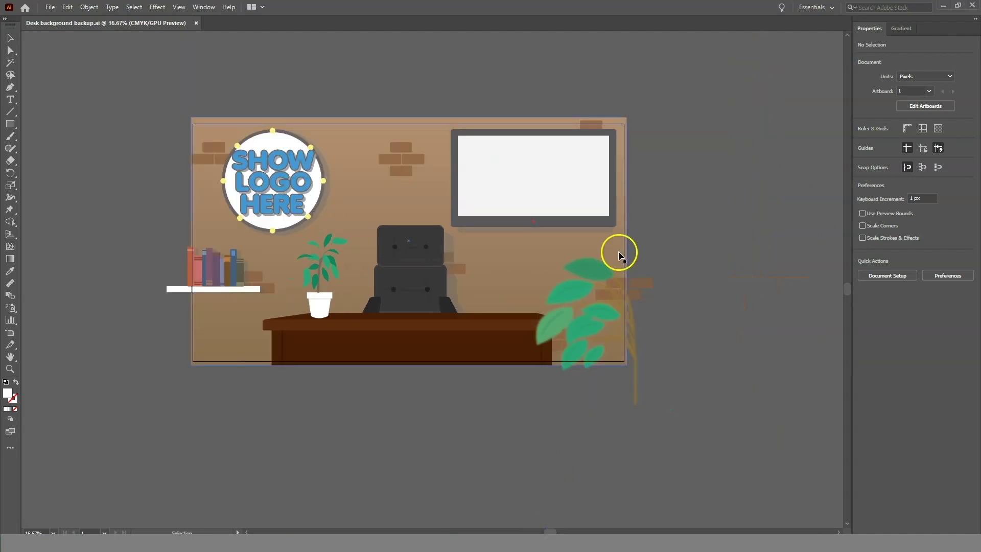
pyautogui.scroll(1, 697, 372)
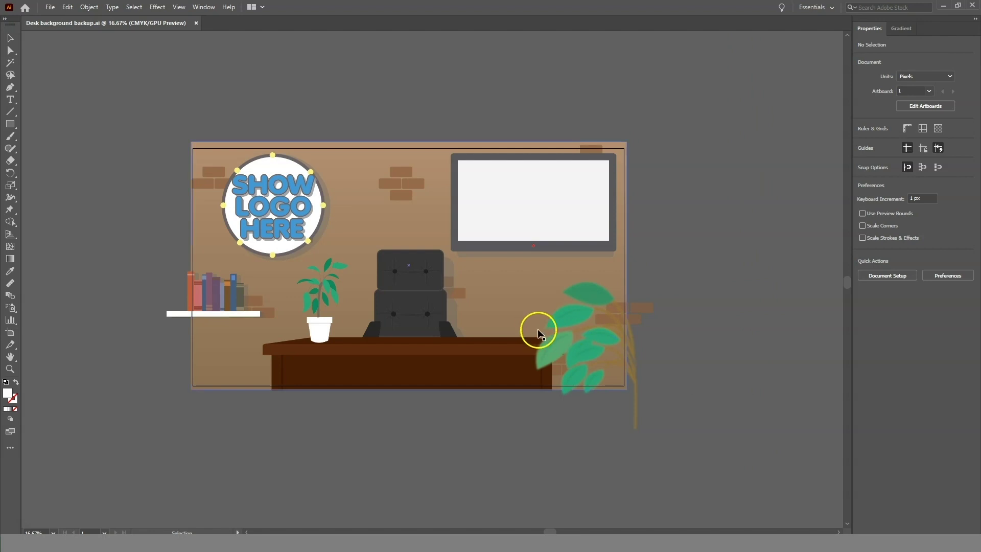
pyautogui.click(508, 350)
pyautogui.click(358, 294)
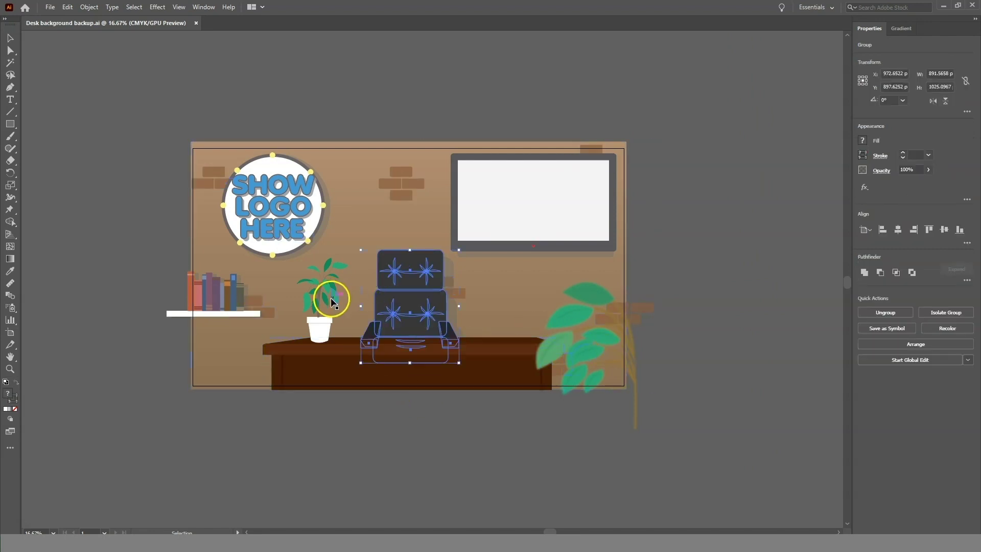
pyautogui.click(434, 478)
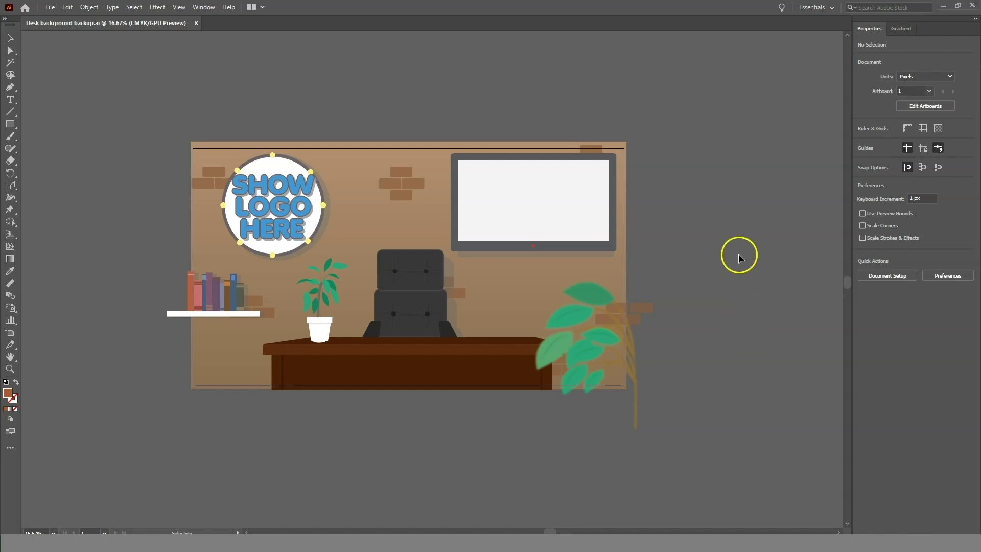
# Move the wall together with its logo, TV, bookshelf and chair off the artboard to its left, leaving the desk, potted plant and foreground leaves behind.
pyautogui.moveTo(705, 114); pyautogui.dragTo(177, 280)
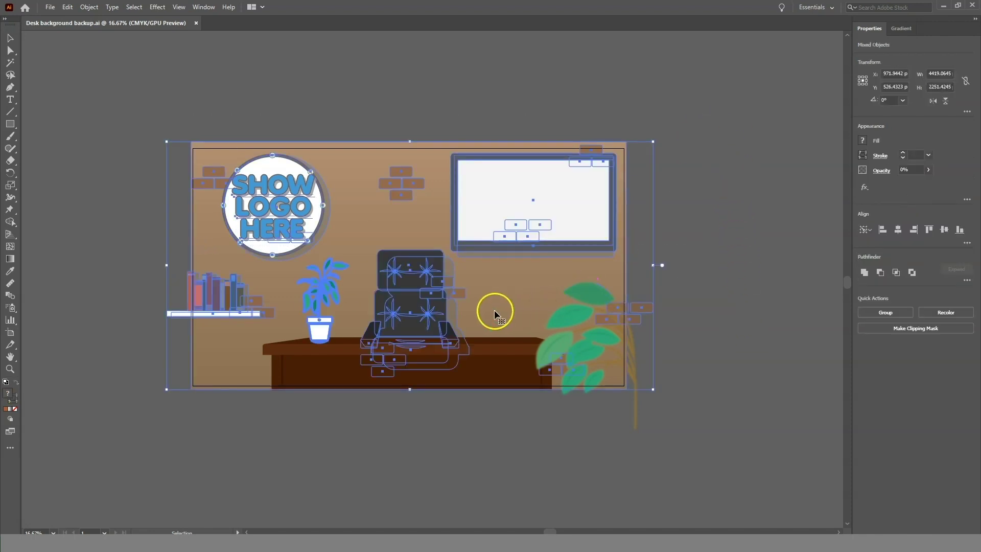
pyautogui.keyDown('shift'); pyautogui.click(313, 286); pyautogui.keyUp('shift')
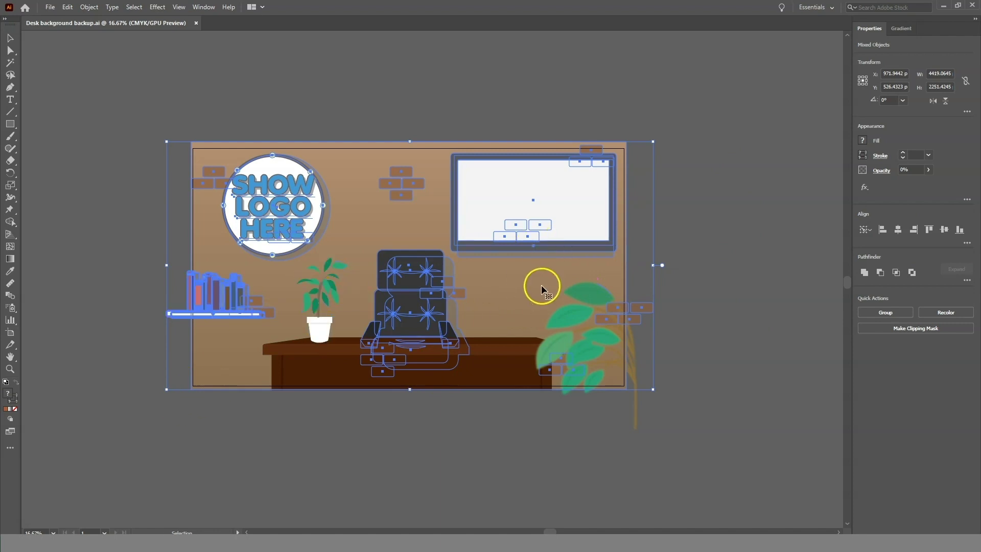
pyautogui.press('a')
pyautogui.hotkey('ctrl', '-')
pyautogui.moveTo(436, 288); pyautogui.dragTo(223, 289)
# Move the desk with its potted plant below the artboard, and the blurred foreground leaves to the lower right of it.
pyautogui.click(307, 404)
pyautogui.moveTo(307, 404); pyautogui.dragTo(458, 267)
pyautogui.moveTo(435, 327); pyautogui.dragTo(421, 421)
pyautogui.click(513, 313)
pyautogui.moveTo(514, 313); pyautogui.dragTo(588, 410)
# Copy the wall, logo, TV, bookshelf and chair artwork and paste it into the blank Photoshop document as a pixel layer.
pyautogui.click(351, 346)
pyautogui.moveTo(306, 381); pyautogui.dragTo(10, 194)
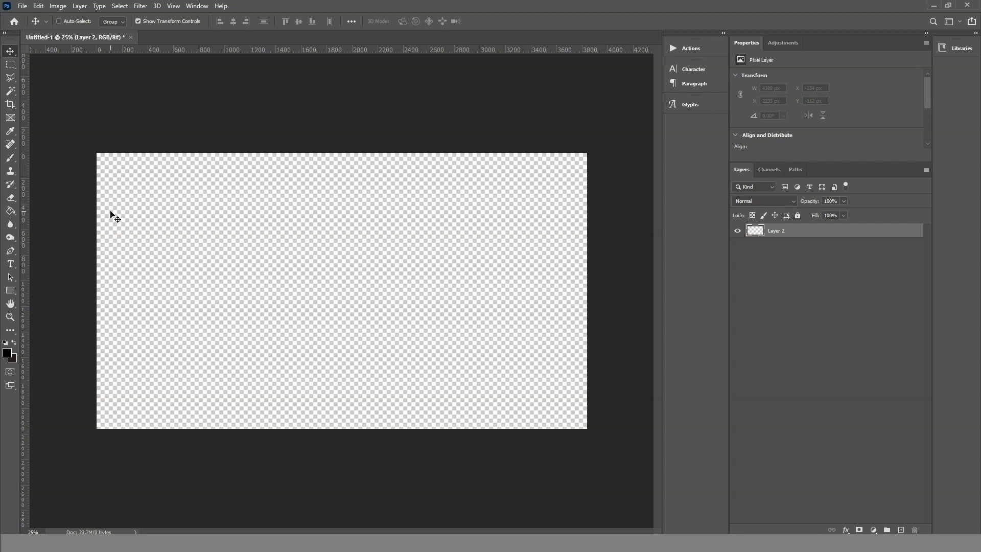
pyautogui.hotkey('ctrl', 'v')
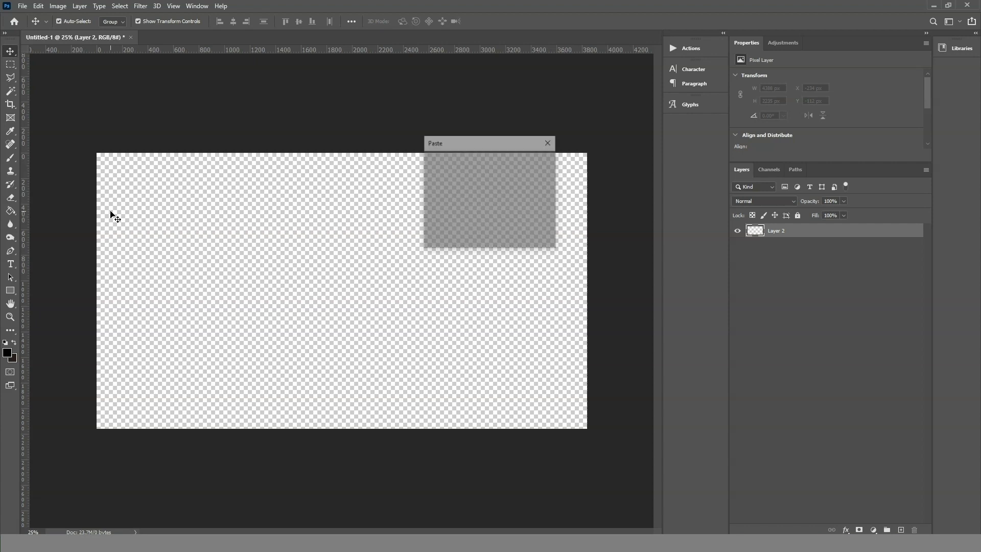
pyautogui.click(541, 166)
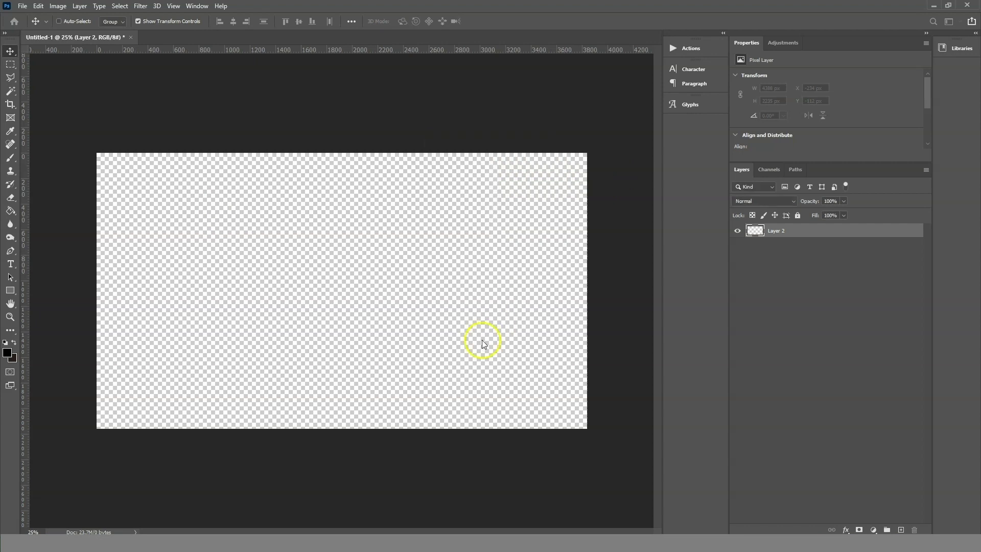
# Scale the pasted wall artwork to about 99% and centre it so that it covers the whole canvas.
pyautogui.moveTo(473, 327); pyautogui.dragTo(446, 299)
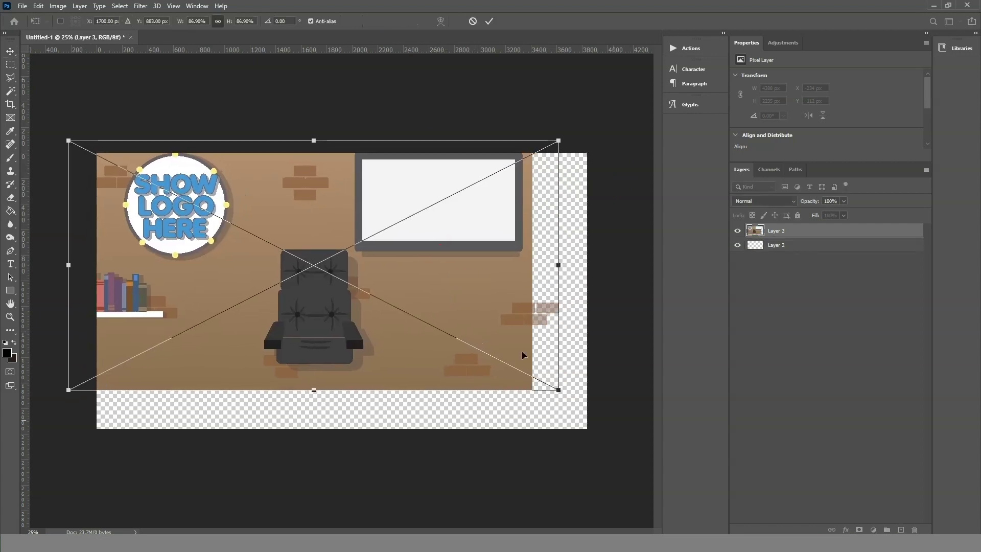
pyautogui.moveTo(563, 391); pyautogui.dragTo(618, 452)
pyautogui.moveTo(505, 343); pyautogui.dragTo(499, 351)
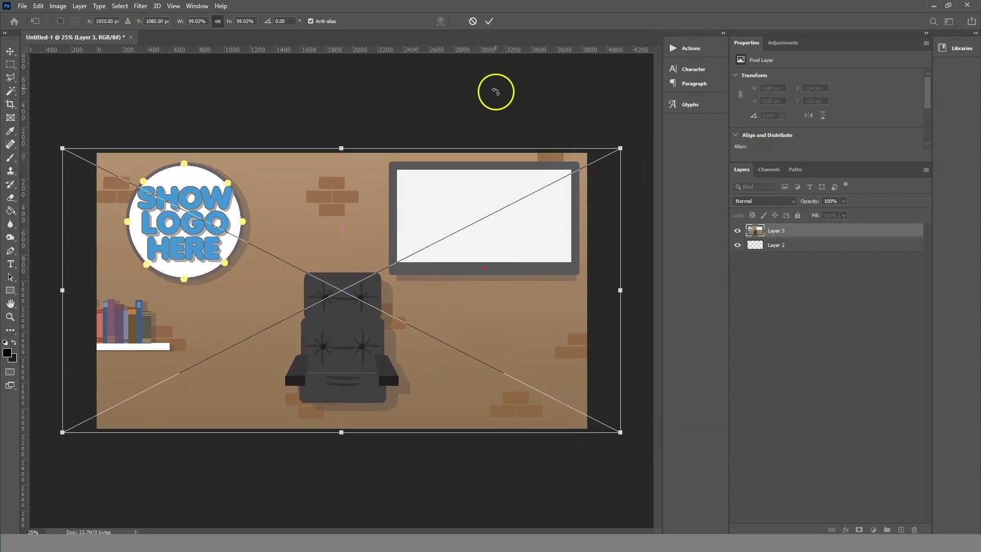
pyautogui.click(489, 21)
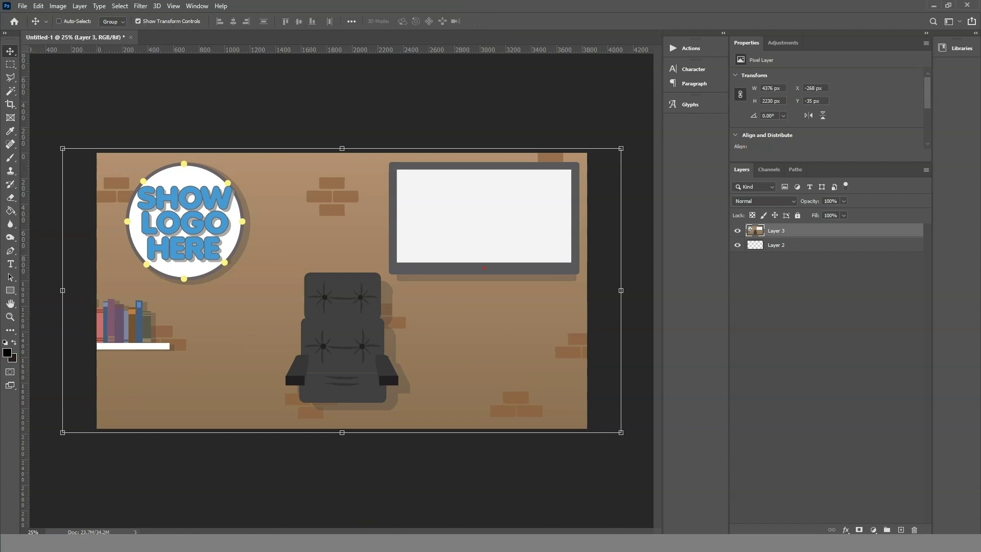
# Copy the desk with its potted plant from Illustrator and paste it into Photoshop in front of the chair, along the canvas's bottom edge.
pyautogui.click(270, 532)
pyautogui.moveTo(393, 368); pyautogui.dragTo(568, 492)
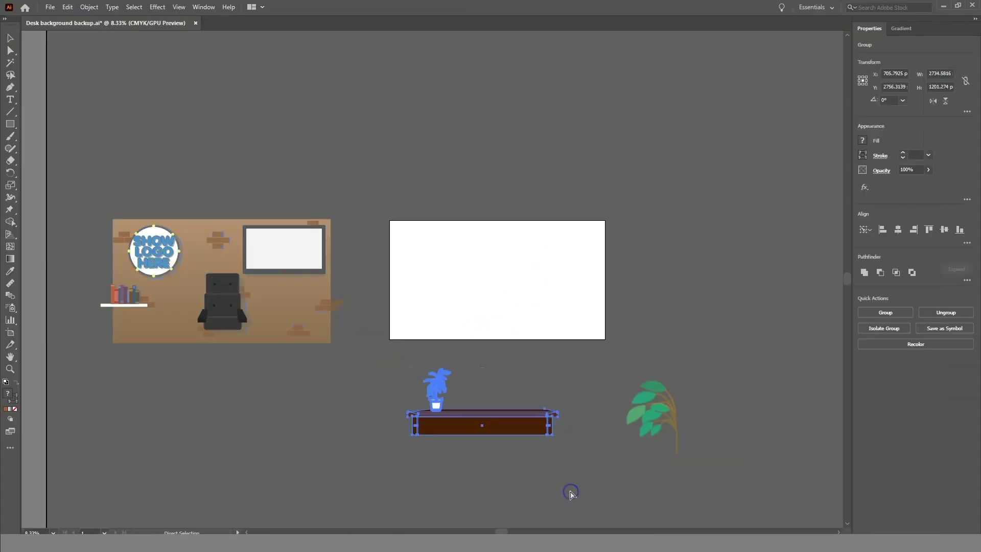
pyautogui.click(287, 533)
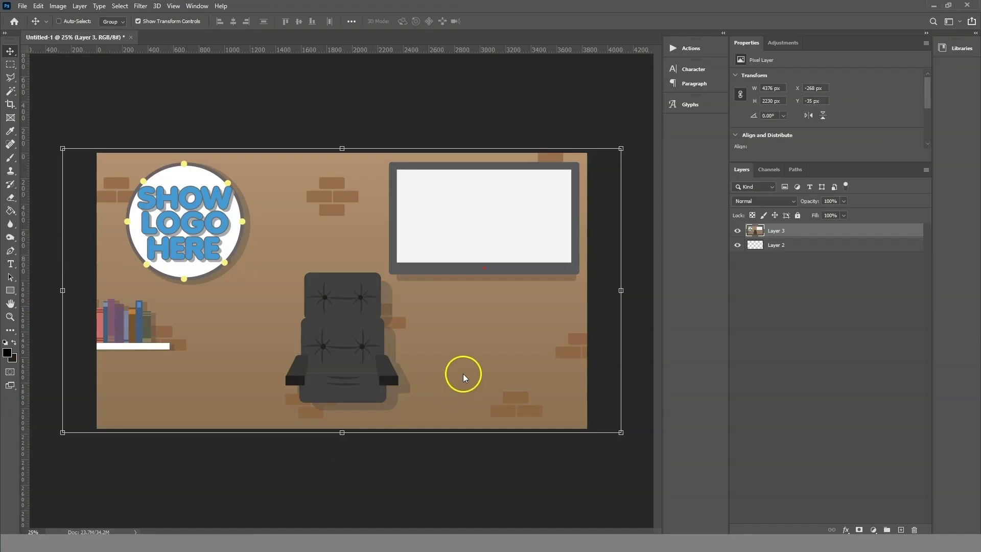
pyautogui.hotkey('ctrl', 'v')
pyautogui.click(536, 164)
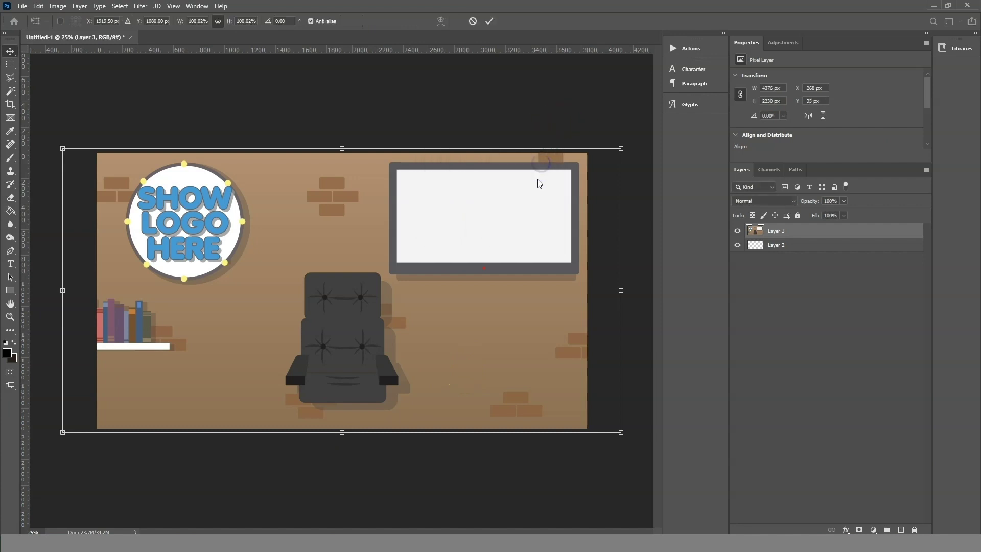
pyautogui.moveTo(377, 291); pyautogui.dragTo(380, 384)
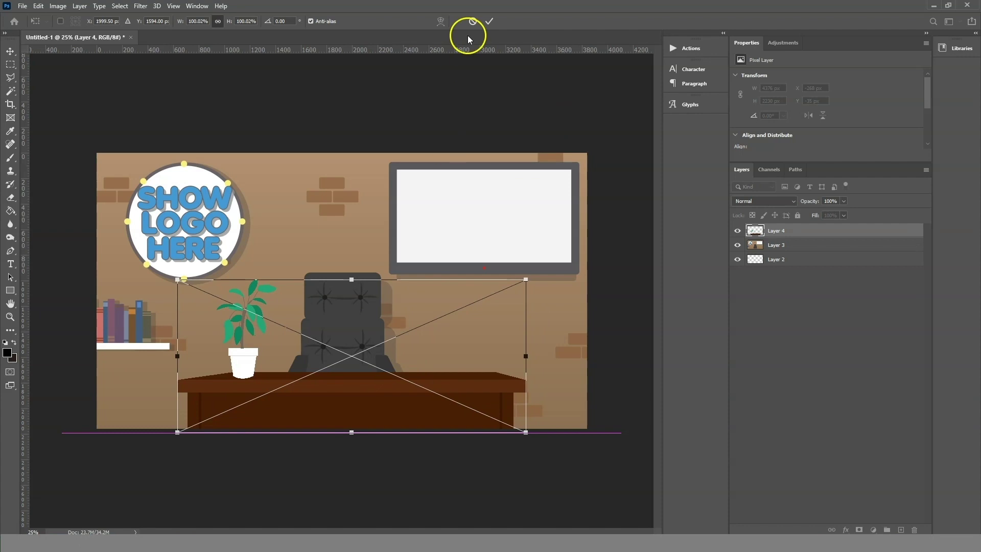
pyautogui.click(490, 22)
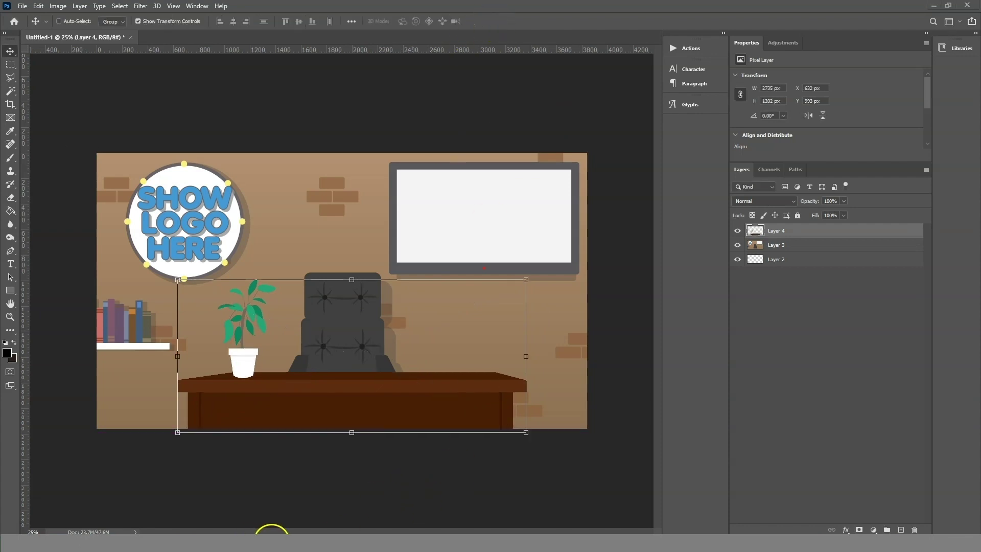
# Copy the blurred leaves from Illustrator and paste them into Photoshop at the canvas's lower-right corner.
pyautogui.click(269, 537)
pyautogui.moveTo(607, 368); pyautogui.dragTo(725, 482)
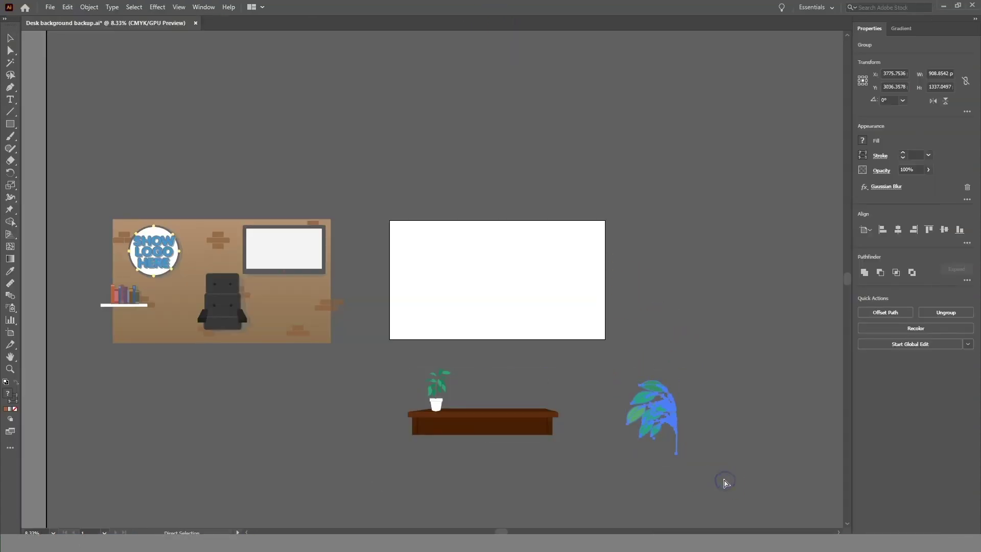
pyautogui.click(262, 540)
pyautogui.click(39, 6)
pyautogui.click(48, 95)
pyautogui.click(534, 166)
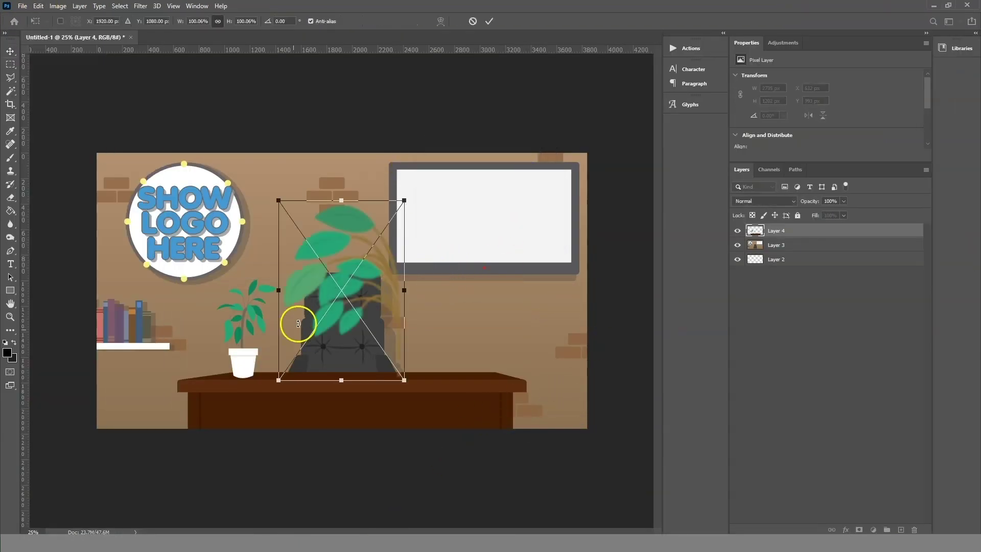
pyautogui.moveTo(370, 274); pyautogui.dragTo(553, 358)
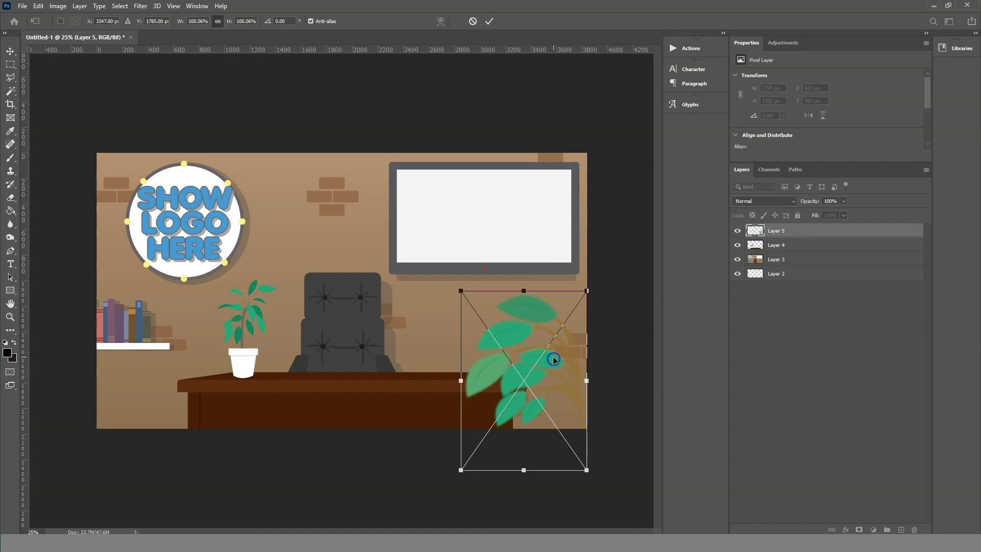
pyautogui.click(489, 21)
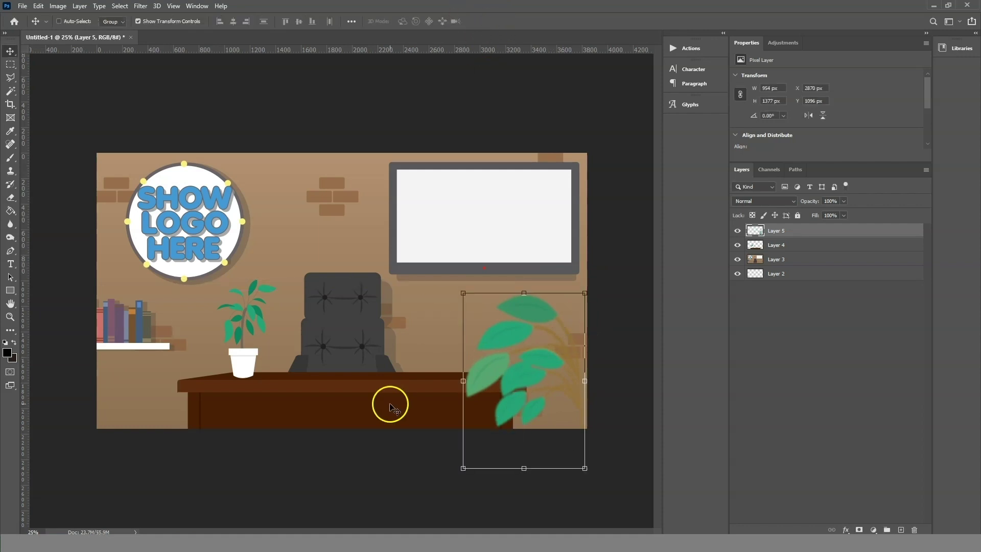
# Hide Layer 2, Layer 4 and Layer 5 so only the wall artwork layer is shown.
pyautogui.click(738, 274)
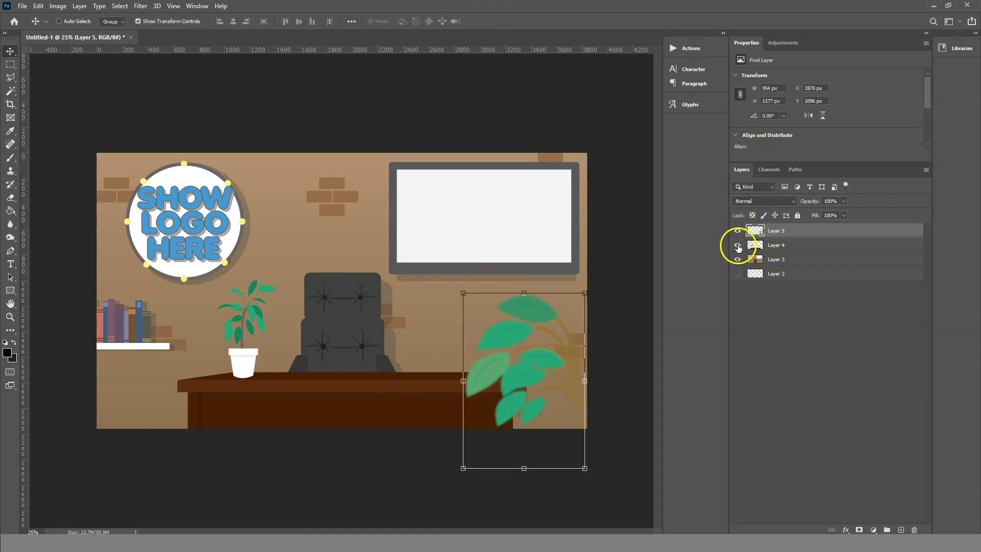
pyautogui.click(737, 245)
pyautogui.click(738, 231)
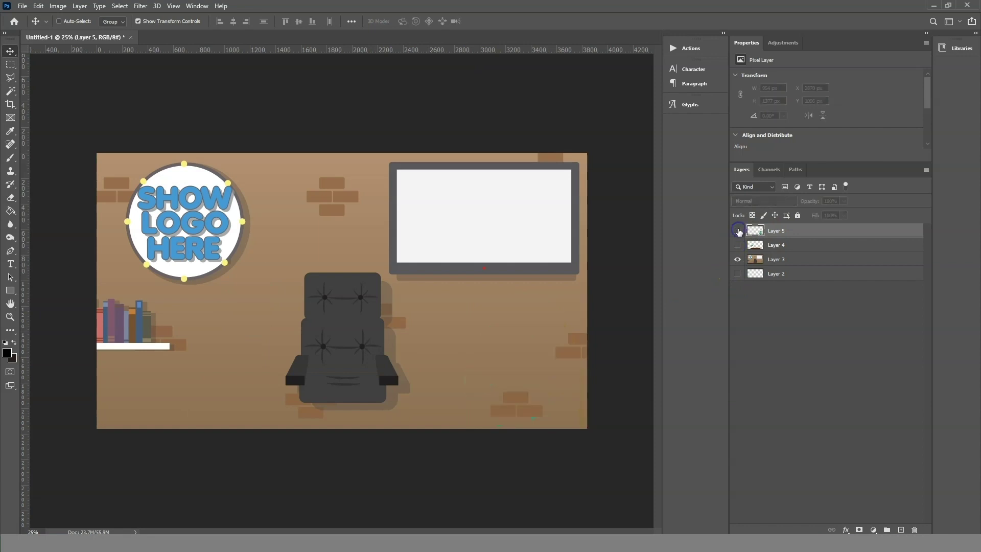
pyautogui.click(22, 6)
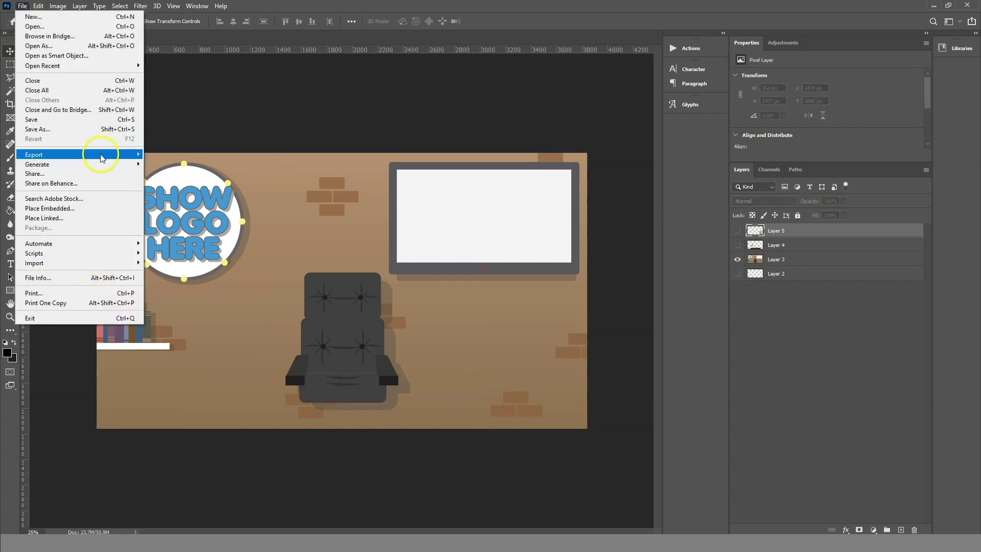
pyautogui.click(89, 129)
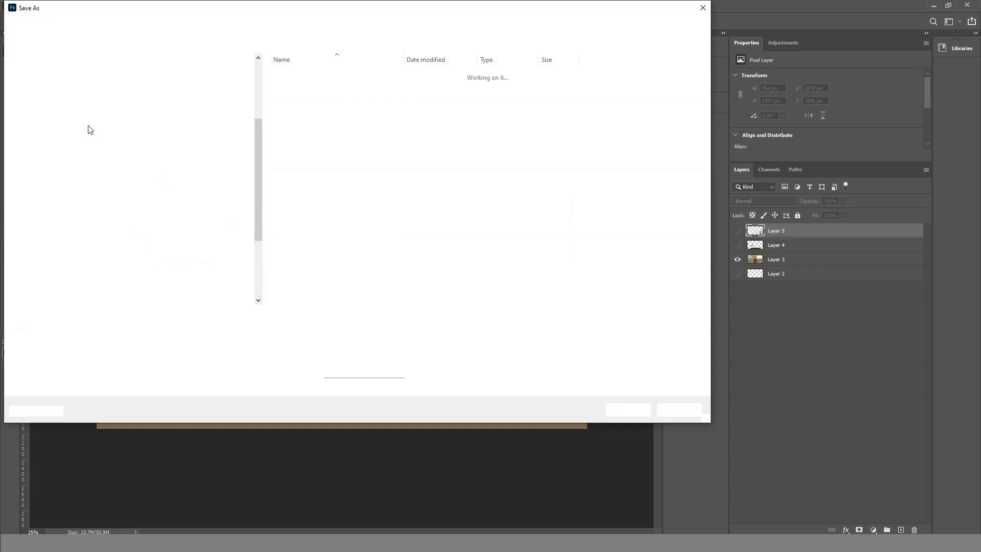
pyautogui.click(113, 333)
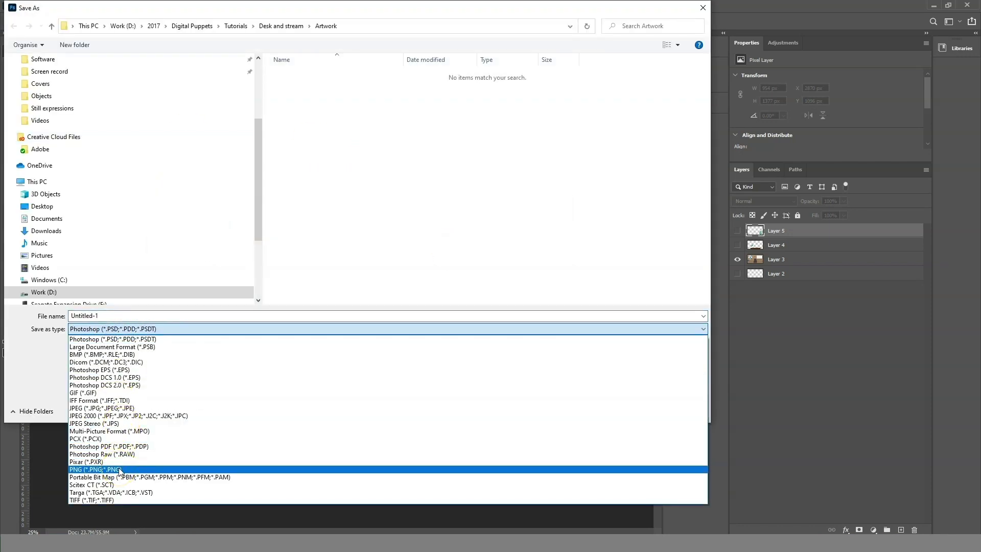
pyautogui.click(726, 387)
pyautogui.click(681, 411)
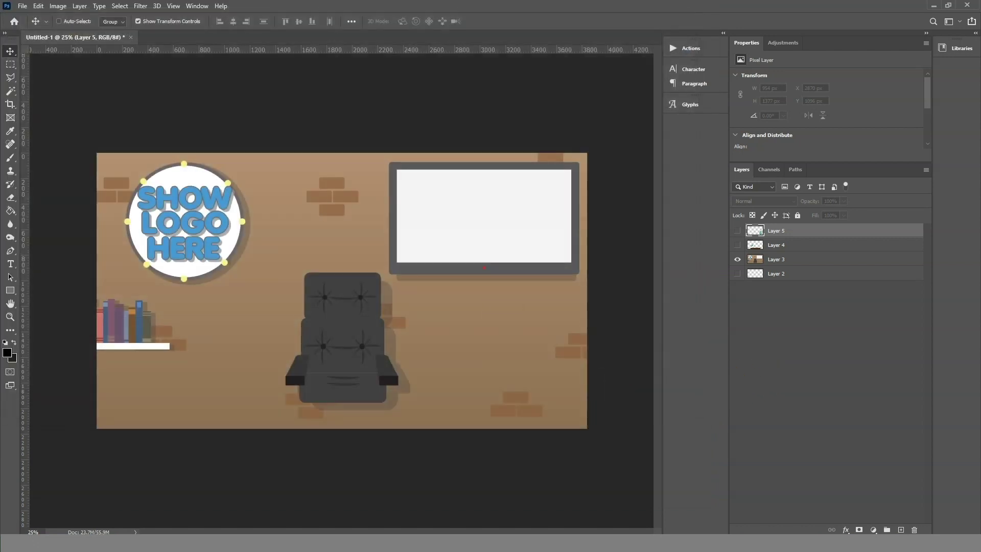
# Delete the white area inside the TV frame on Layer 3 using a rectangular selection, and deselect.
pyautogui.click(10, 64)
pyautogui.moveTo(396, 167); pyautogui.dragTo(573, 263)
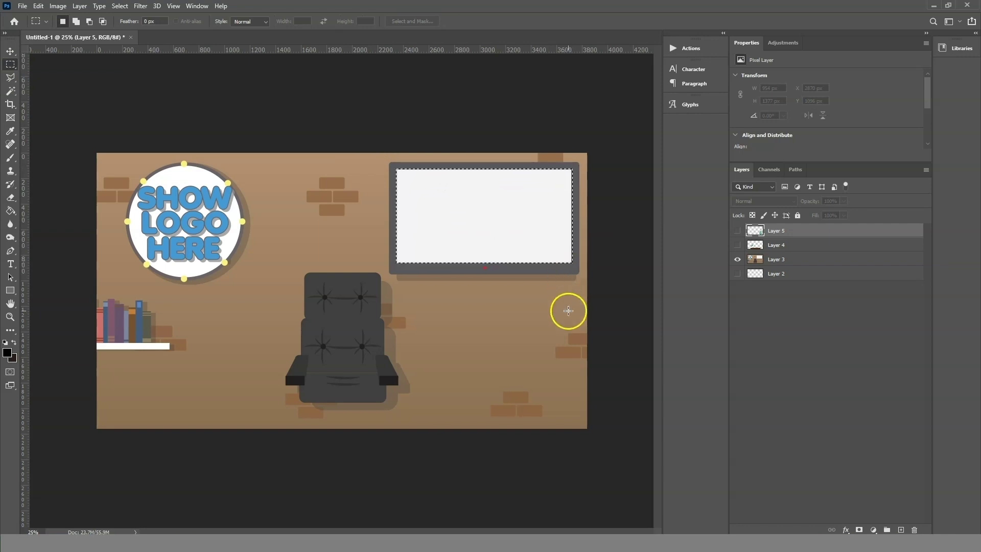
pyautogui.click(804, 263)
pyautogui.press('Delete')
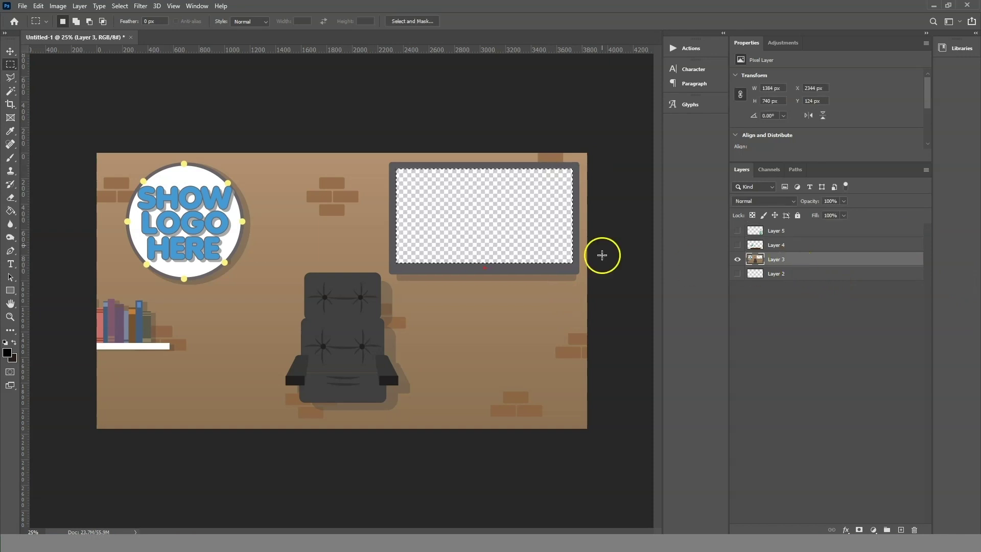
pyautogui.click(120, 7)
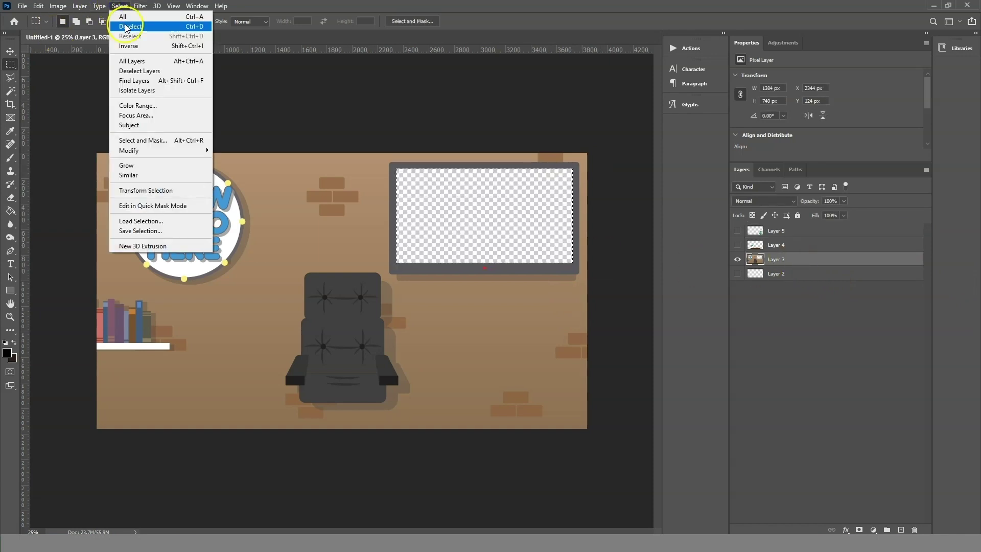
pyautogui.click(126, 27)
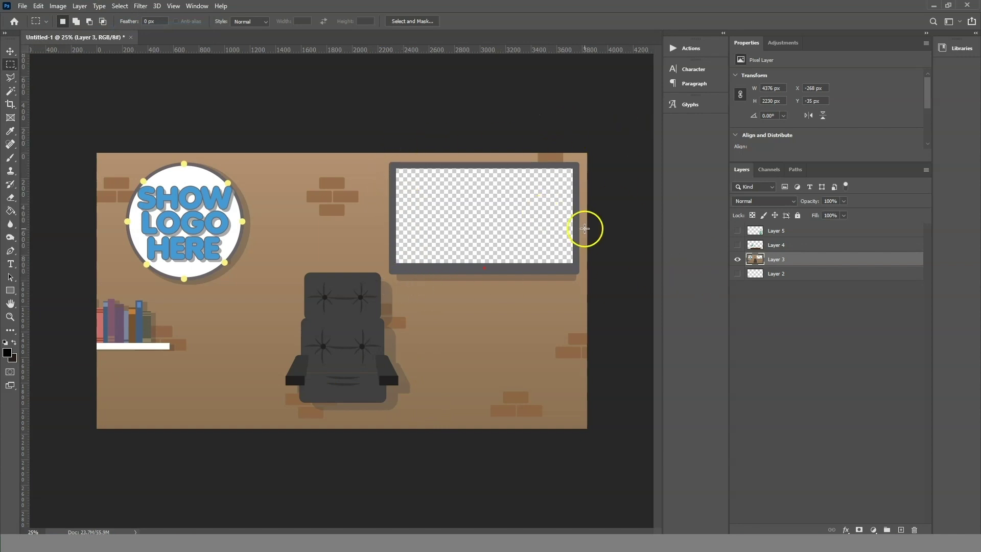
pyautogui.click(22, 6)
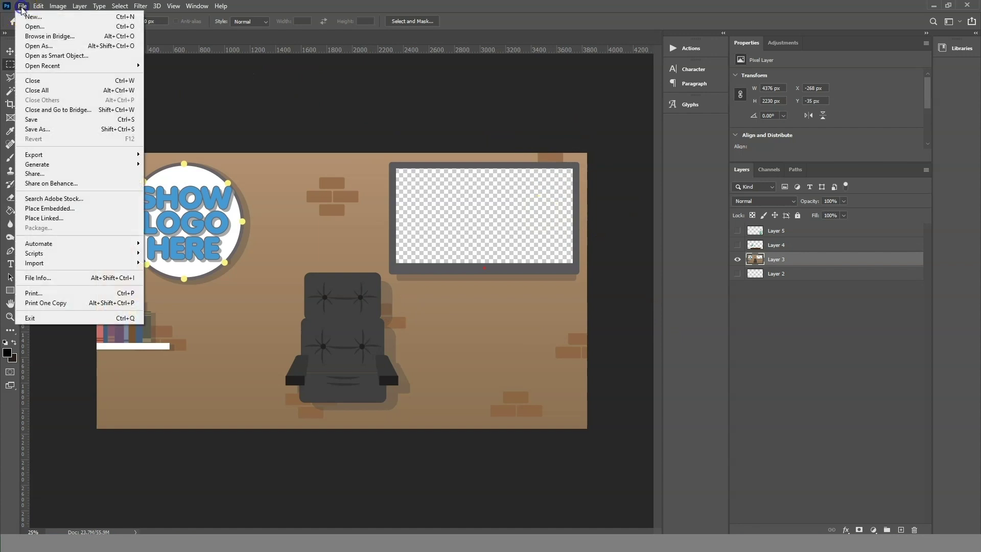
pyautogui.click(22, 7)
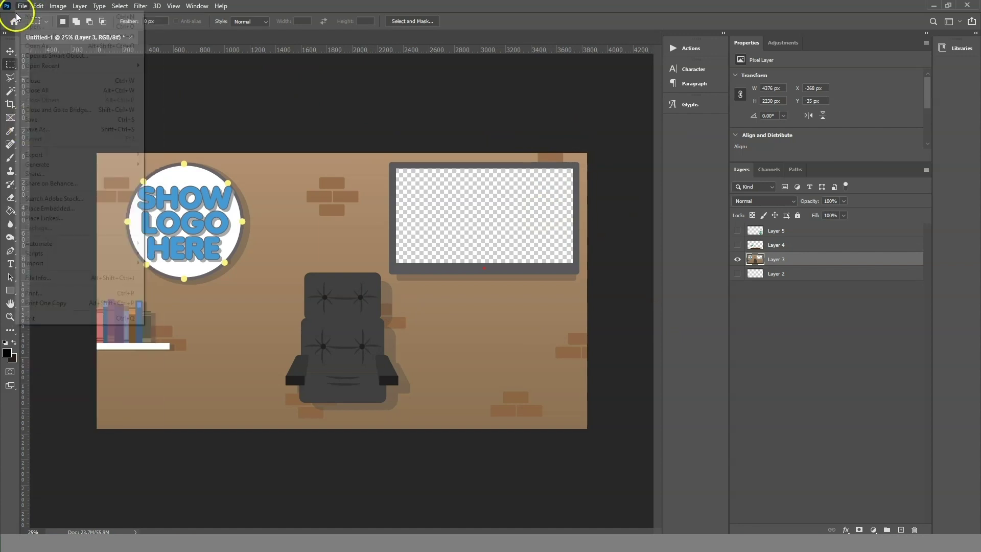
# Save the document with only the wall artwork shown as a PSD named Background, accepting the format options.
pyautogui.click(55, 129)
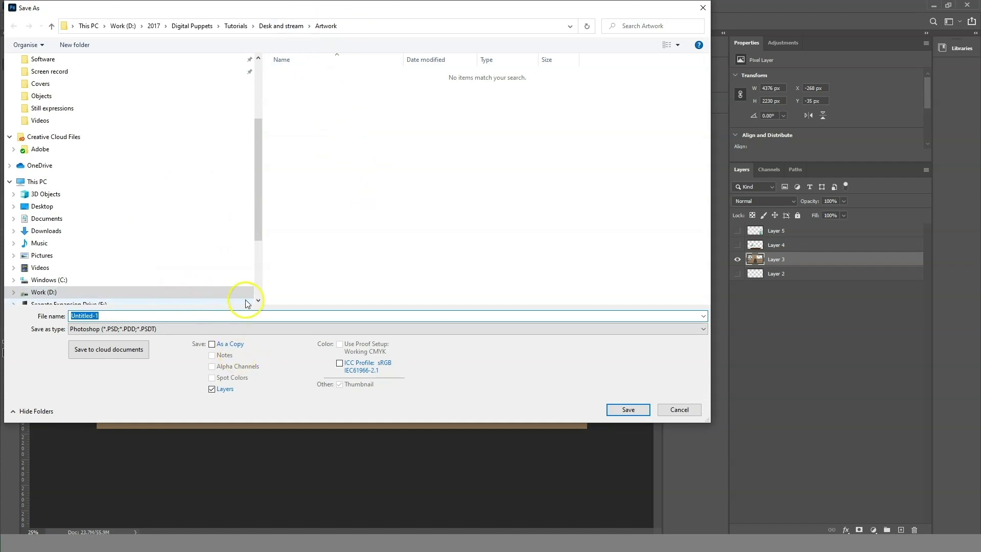
pyautogui.write('Background')
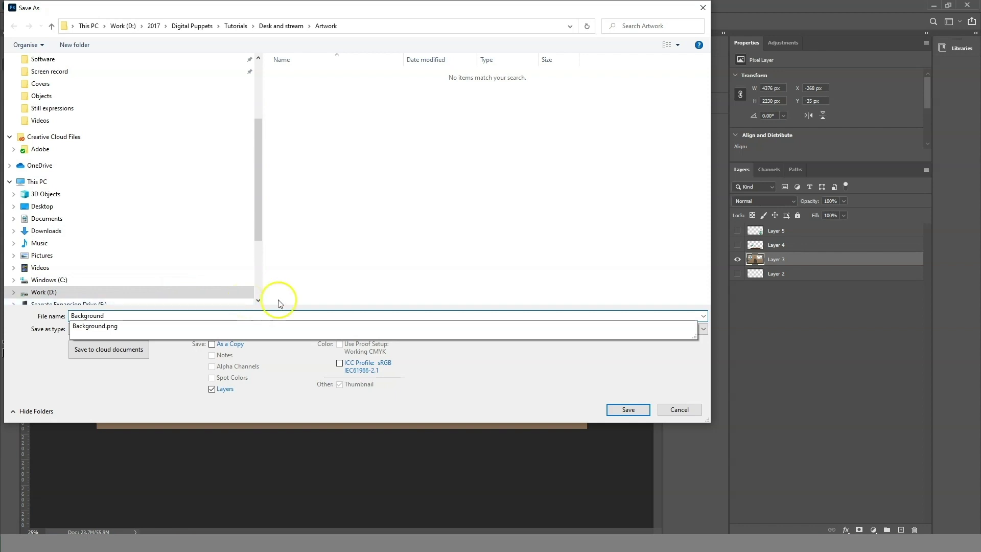
pyautogui.click(631, 409)
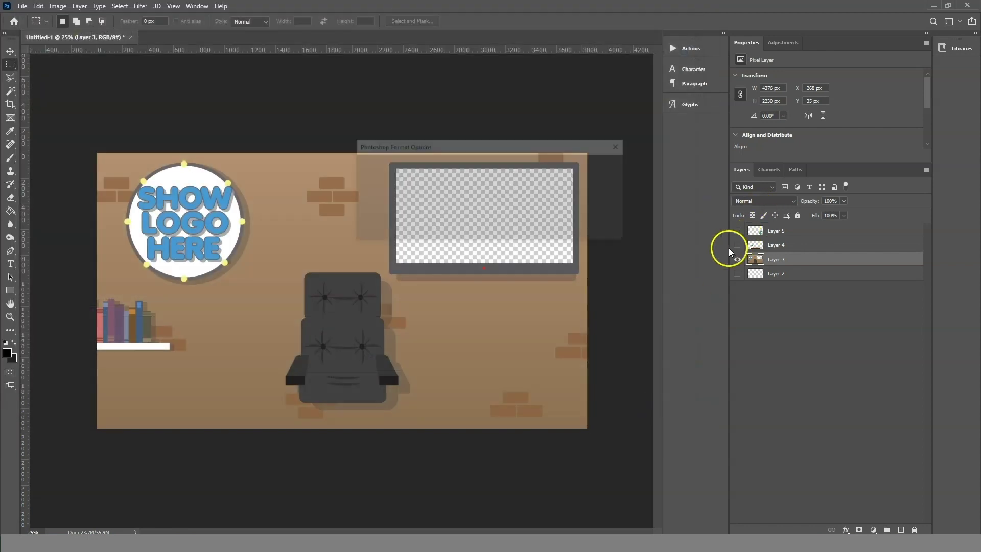
pyautogui.click(593, 159)
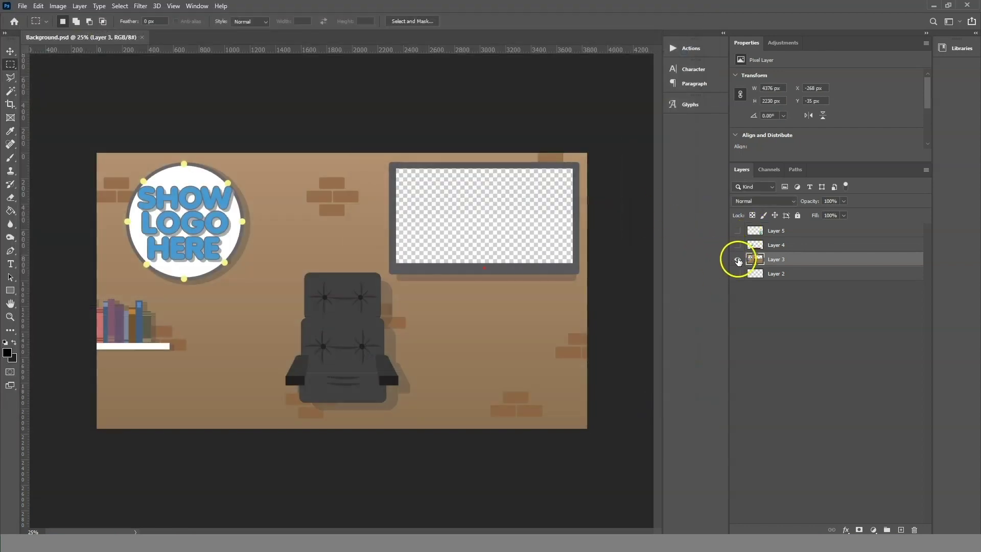
# Show only Layer 4 with the desk and save the document as a separate PSD named Desk.
pyautogui.click(737, 260)
pyautogui.click(737, 245)
pyautogui.click(776, 244)
pyautogui.click(22, 5)
pyautogui.click(77, 129)
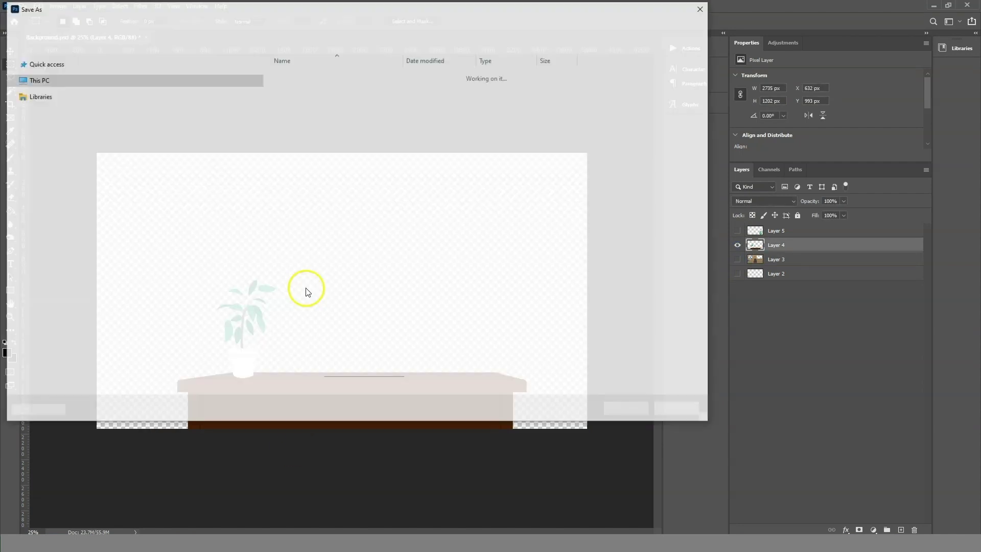
pyautogui.write('Des')
pyautogui.click(629, 409)
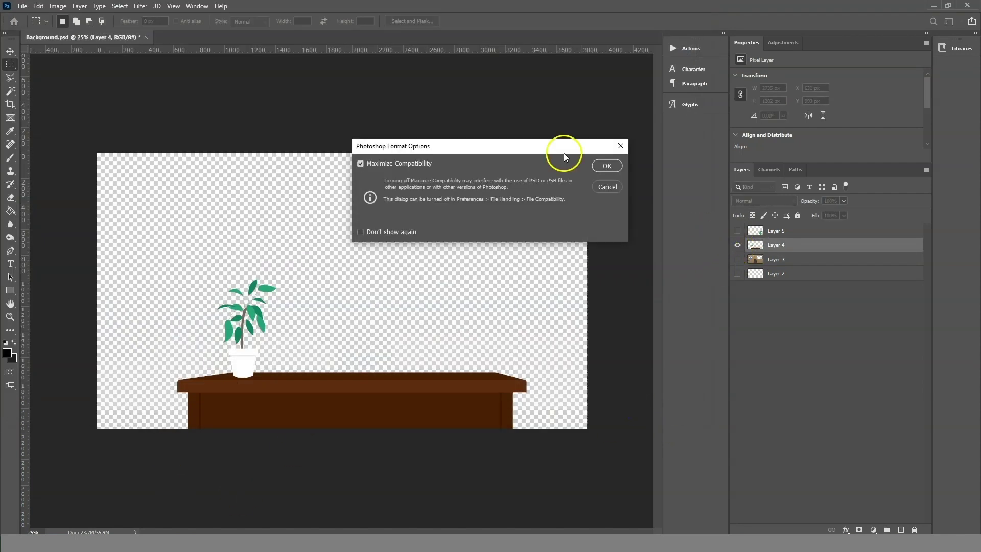
pyautogui.press('Return')
# Show only Layer 5 with the blurred leaves and save the document as a separate PSD named Plant.
pyautogui.click(737, 245)
pyautogui.click(738, 231)
pyautogui.click(776, 231)
pyautogui.click(22, 6)
pyautogui.click(72, 129)
pyautogui.write('P')
pyautogui.click(628, 409)
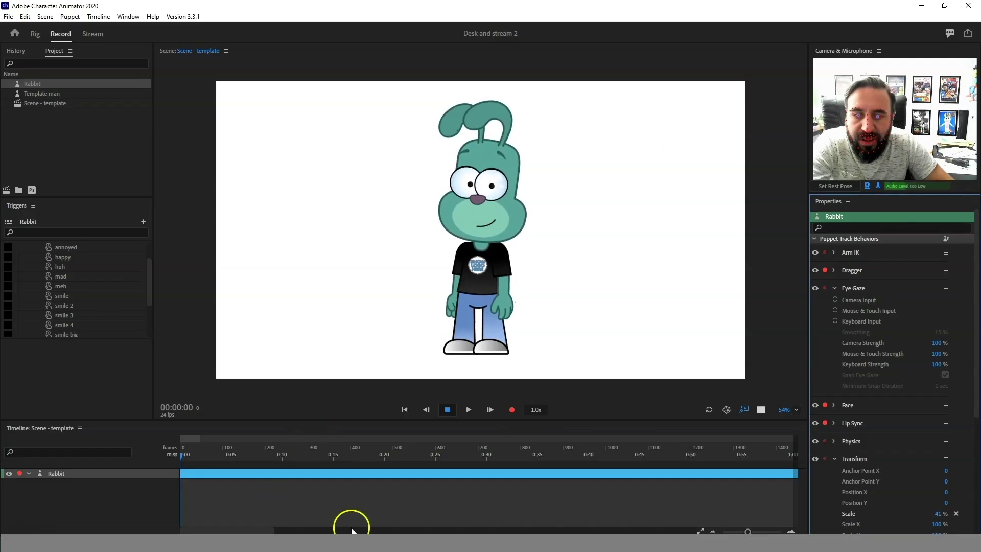
# Switch to Character Animator and import the Background, Desk and Plant Photoshop files from the Artwork folder into the project.
pyautogui.click(493, 488)
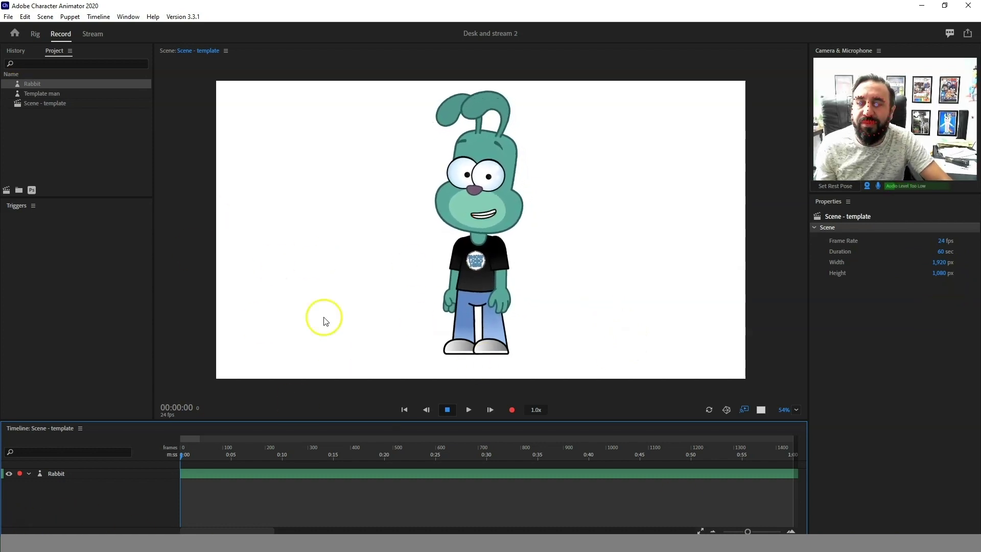
pyautogui.click(15, 153)
pyautogui.click(13, 21)
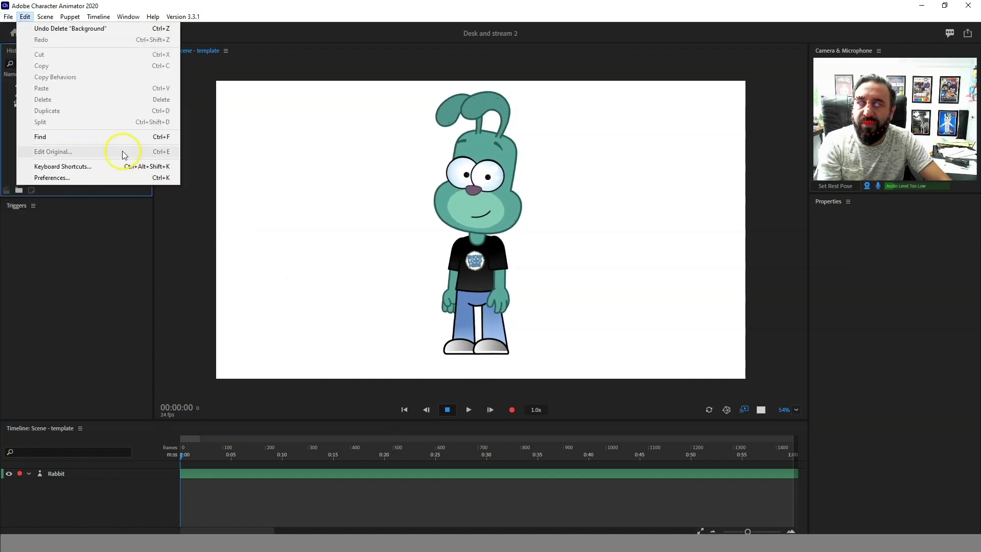
pyautogui.click(39, 165)
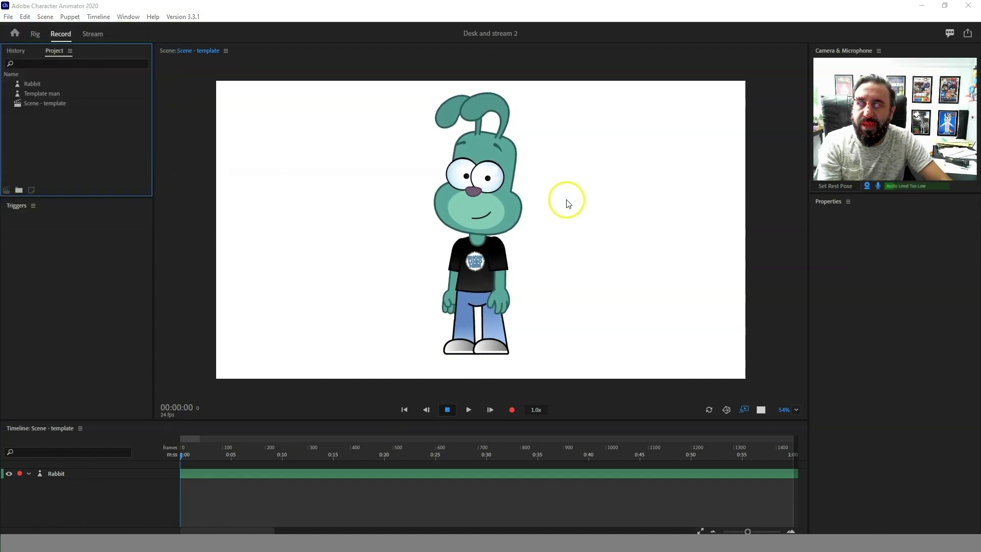
pyautogui.click(277, 126)
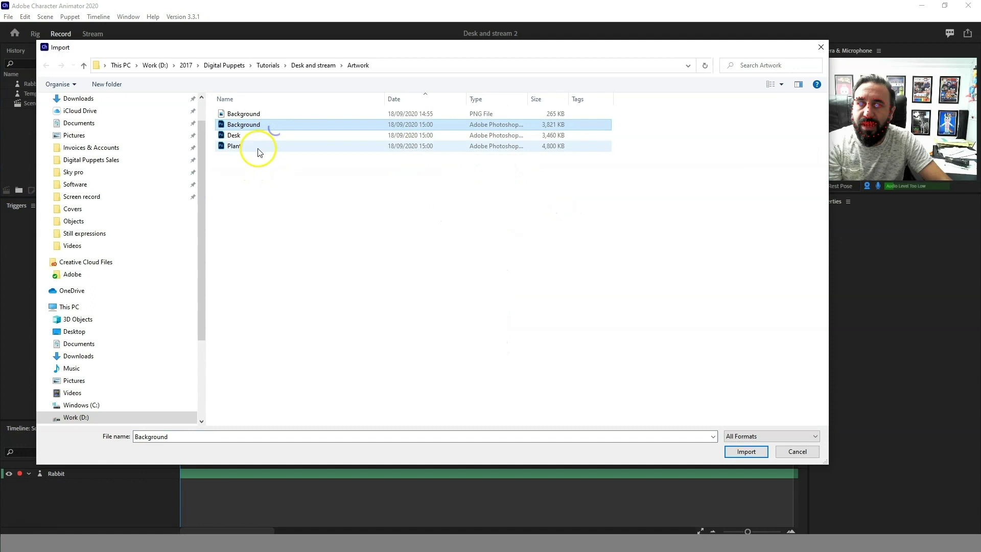
pyautogui.keyDown('shift'); pyautogui.click(259, 147); pyautogui.keyUp('shift')
pyautogui.click(747, 451)
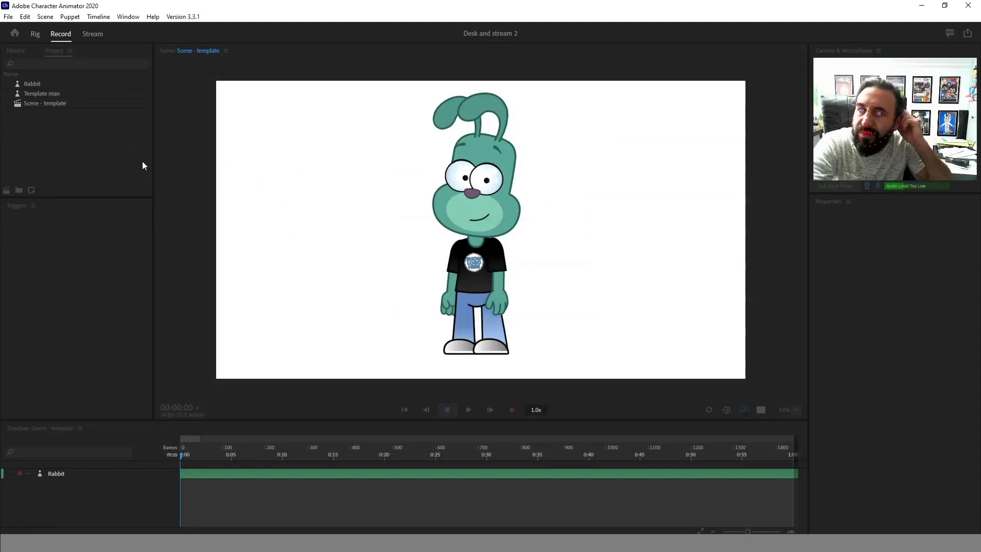
pyautogui.click(143, 161)
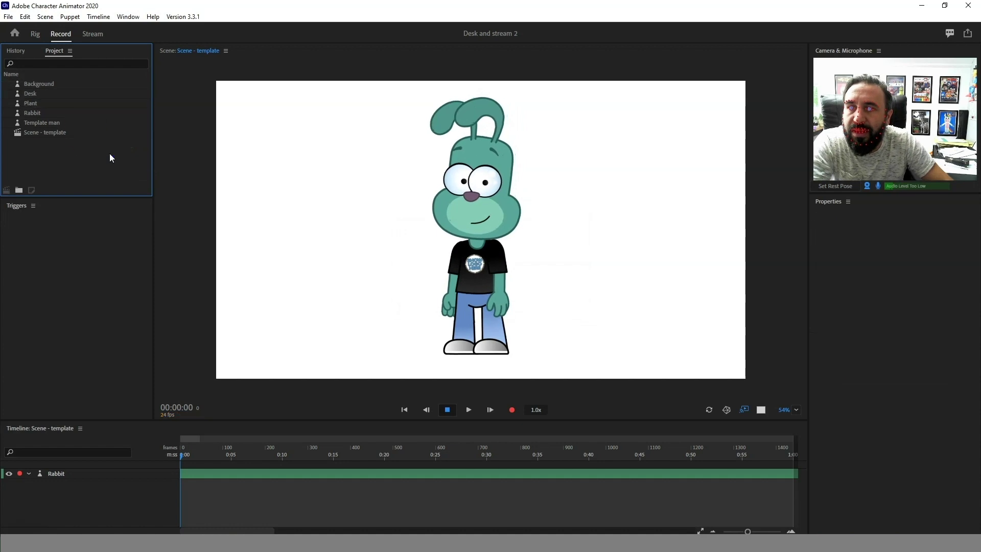
# Add the Background puppet to the scene beneath the Rabbit track and set its Scale to 50%.
pyautogui.click(44, 84)
pyautogui.moveTo(39, 87); pyautogui.dragTo(71, 508)
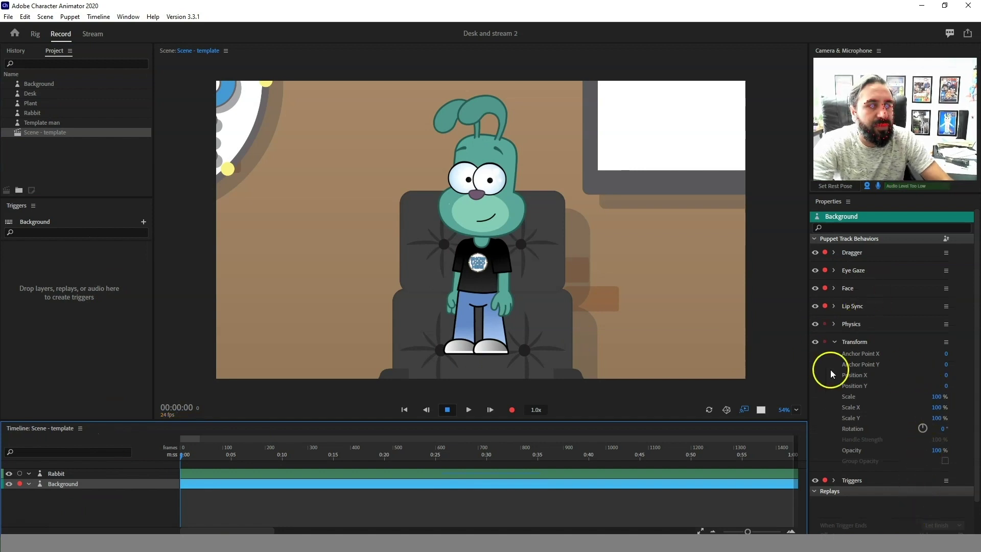
pyautogui.click(931, 396)
pyautogui.write('50')
pyautogui.press('Return')
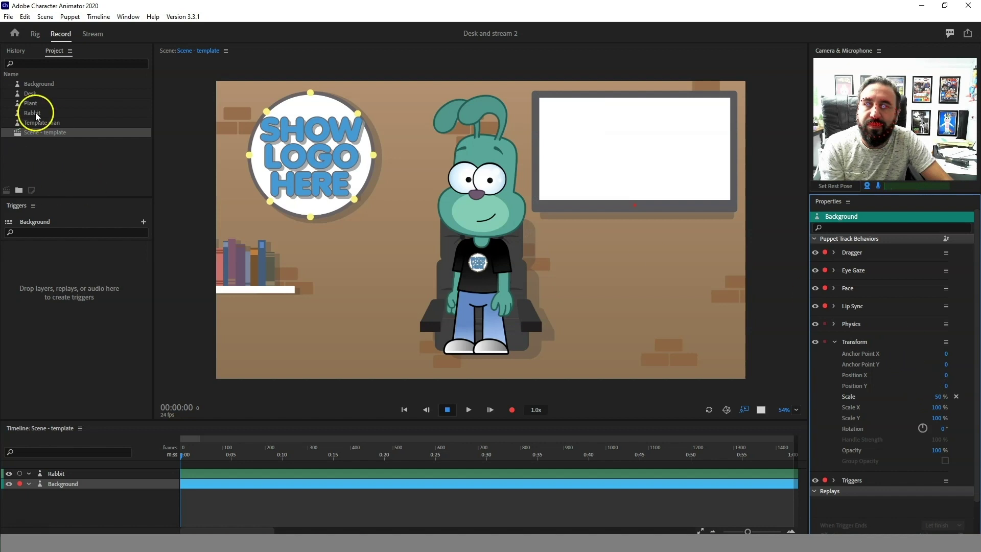
# Add the Desk puppet to the scene above the Rabbit track and set its Scale to 50%.
pyautogui.click(35, 96)
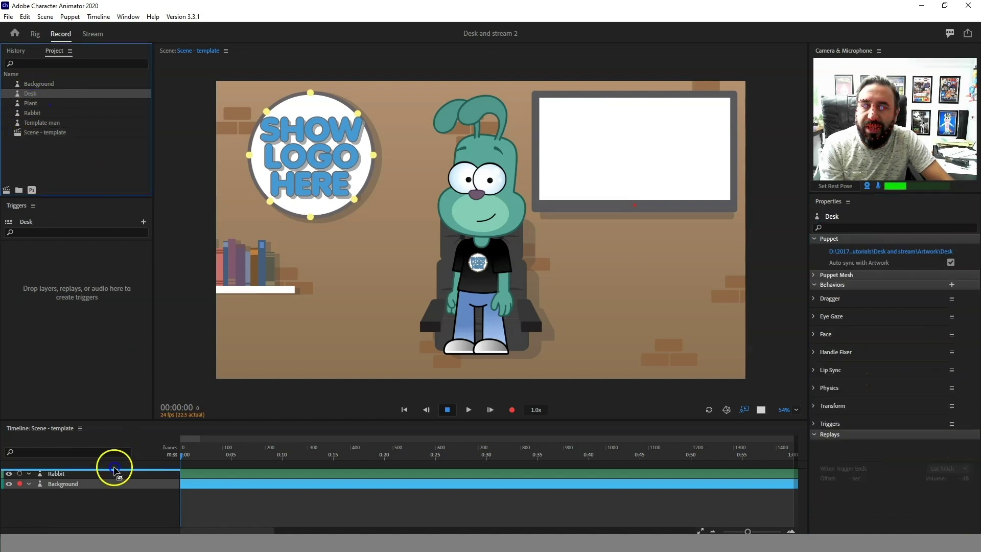
pyautogui.moveTo(88, 474); pyautogui.dragTo(88, 475)
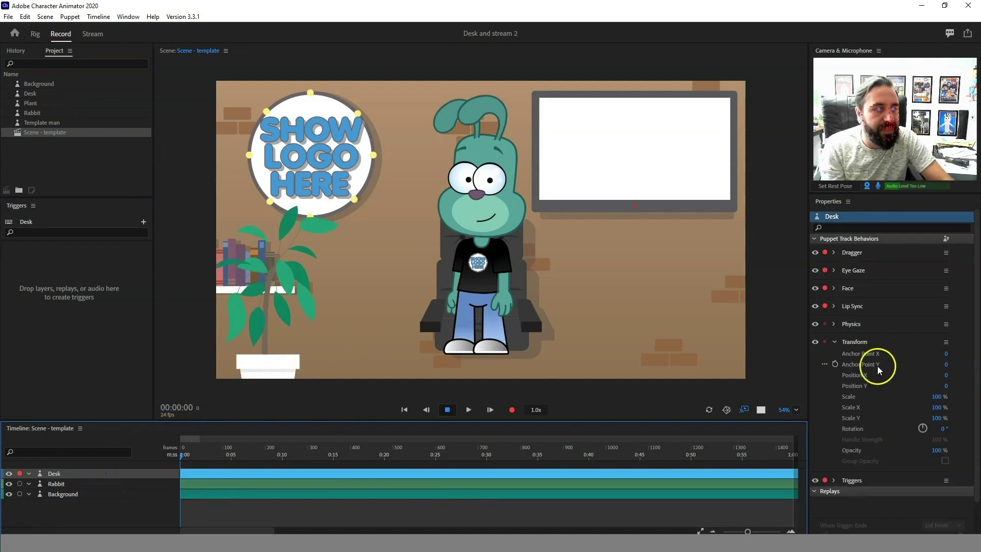
pyautogui.click(936, 397)
pyautogui.write('50')
pyautogui.press('Return')
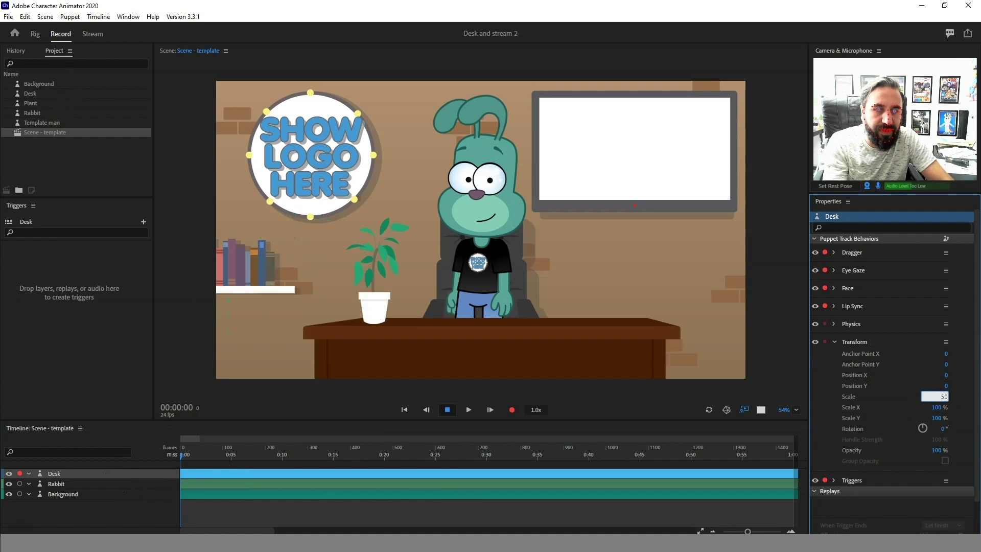
# Add the Plant puppet above the Desk track with Scale 50%, Position X 33 and Anchor Point Y 22.
pyautogui.click(40, 101)
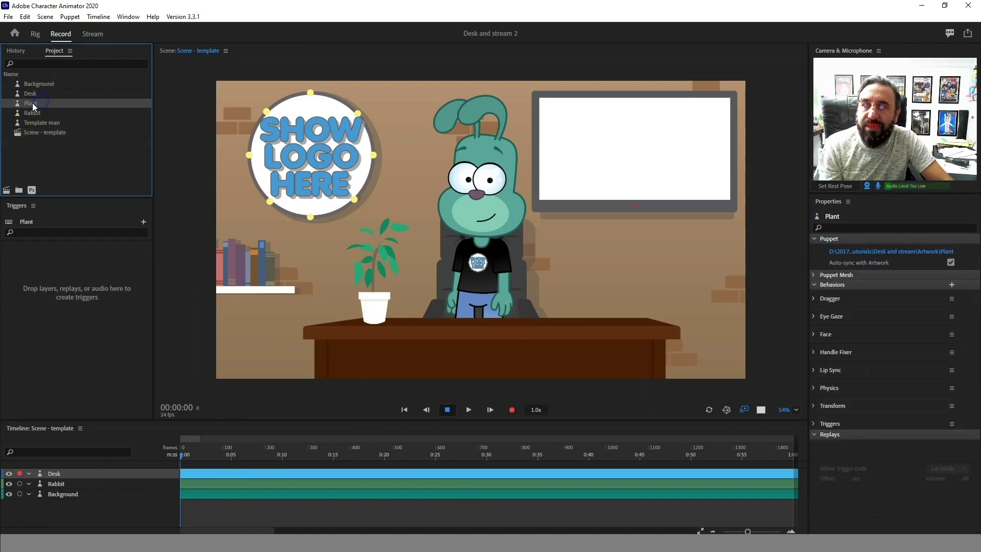
pyautogui.moveTo(96, 472); pyautogui.dragTo(97, 473)
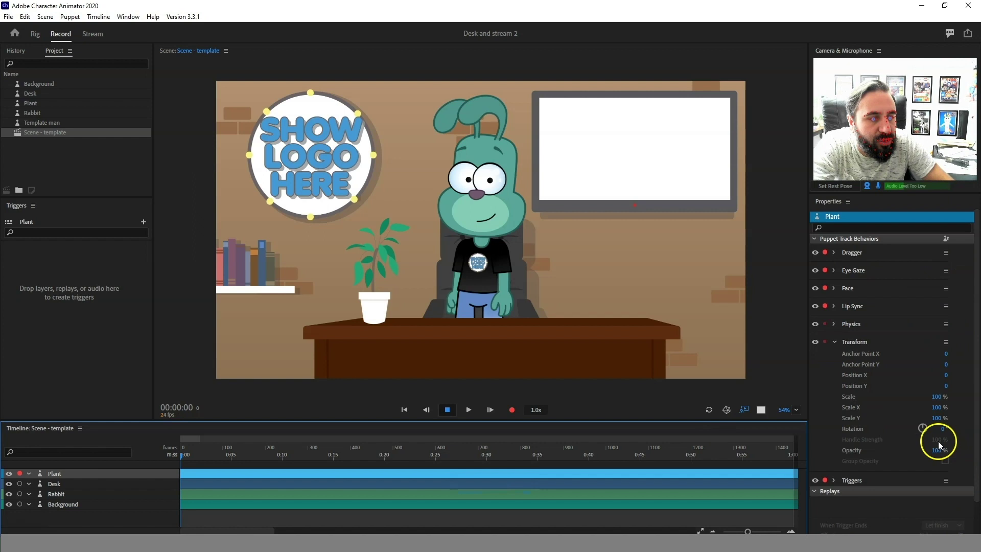
pyautogui.moveTo(977, 316); pyautogui.dragTo(978, 330)
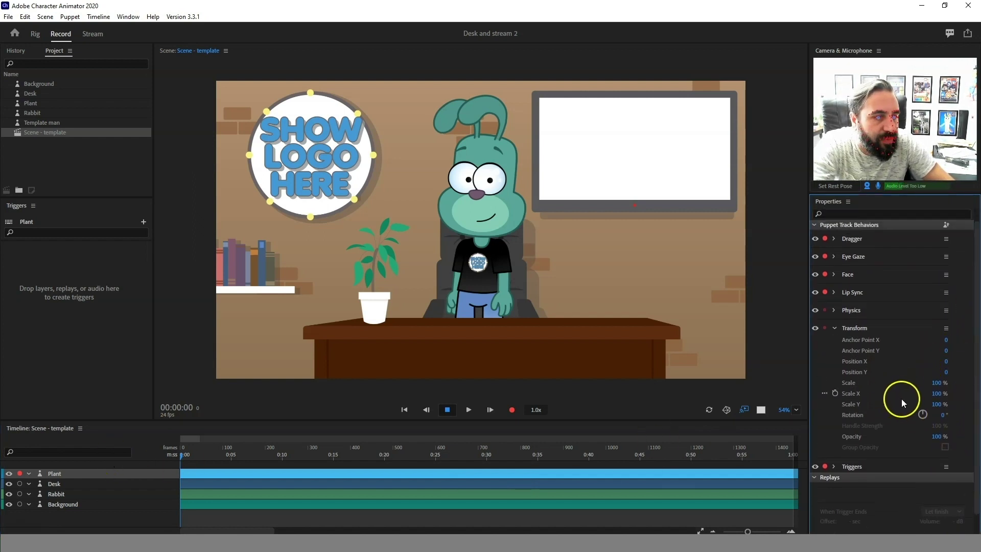
pyautogui.write('50')
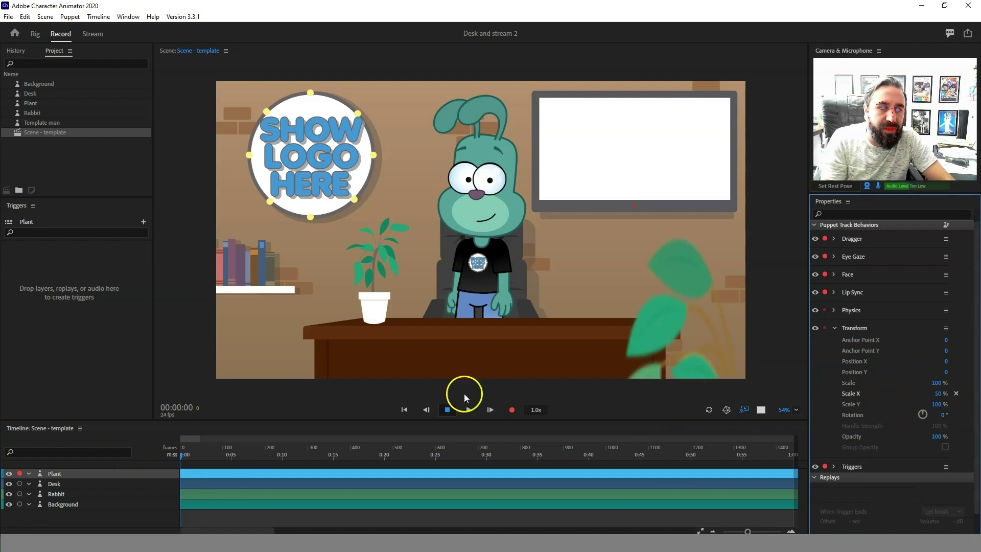
pyautogui.click(956, 395)
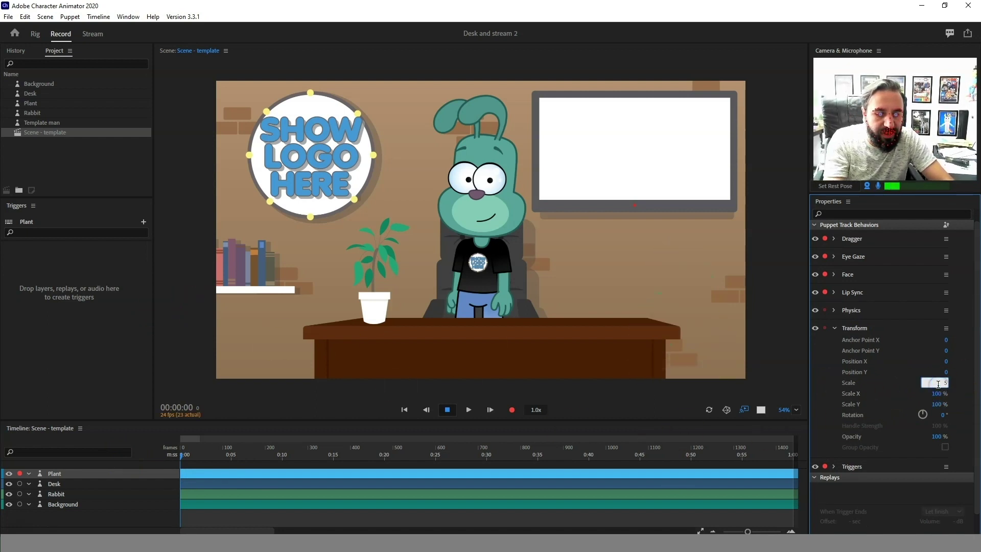
pyautogui.write('50')
pyautogui.press('Return')
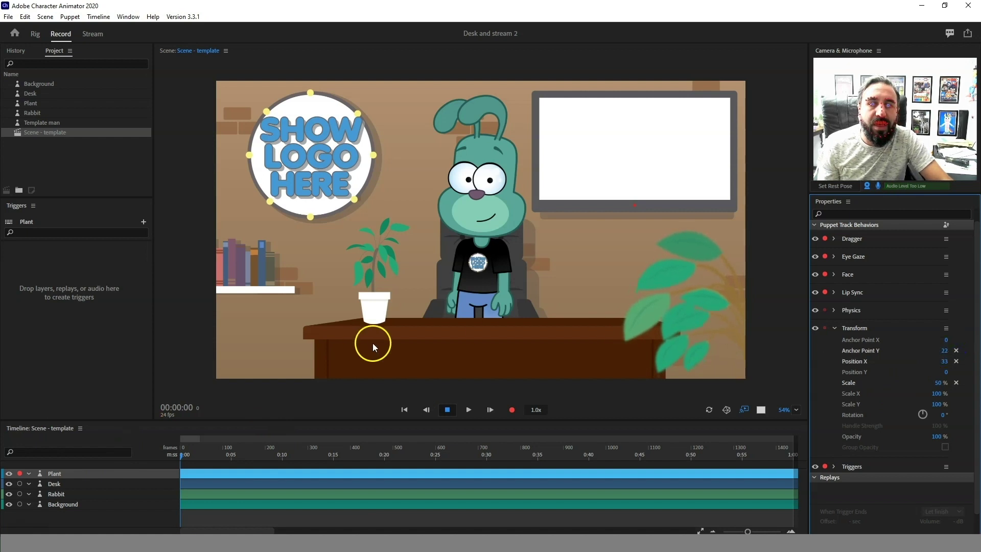
# Lower the Rabbit puppet behind the desk by setting its Position Y to 121.
pyautogui.click(91, 486)
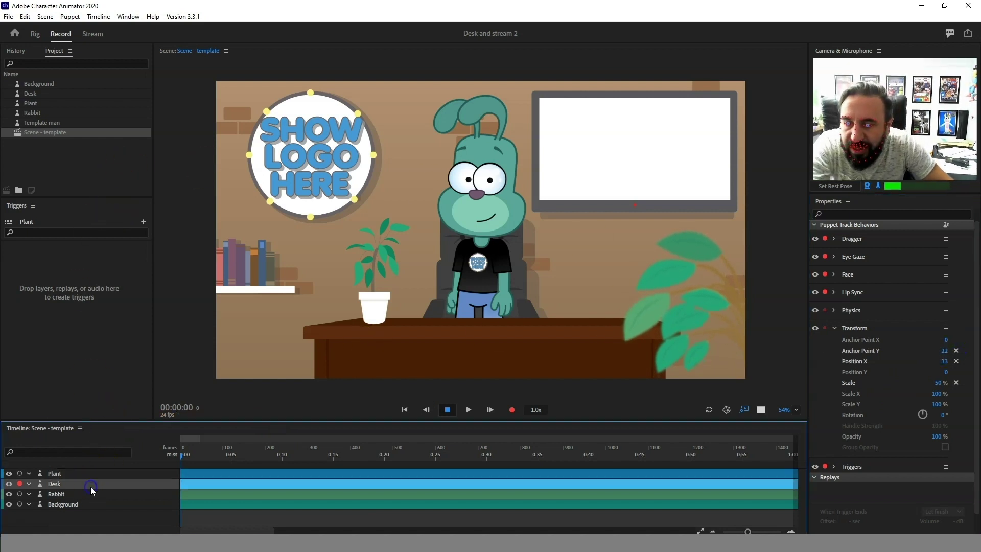
pyautogui.click(91, 494)
pyautogui.scroll(-3, 944, 468)
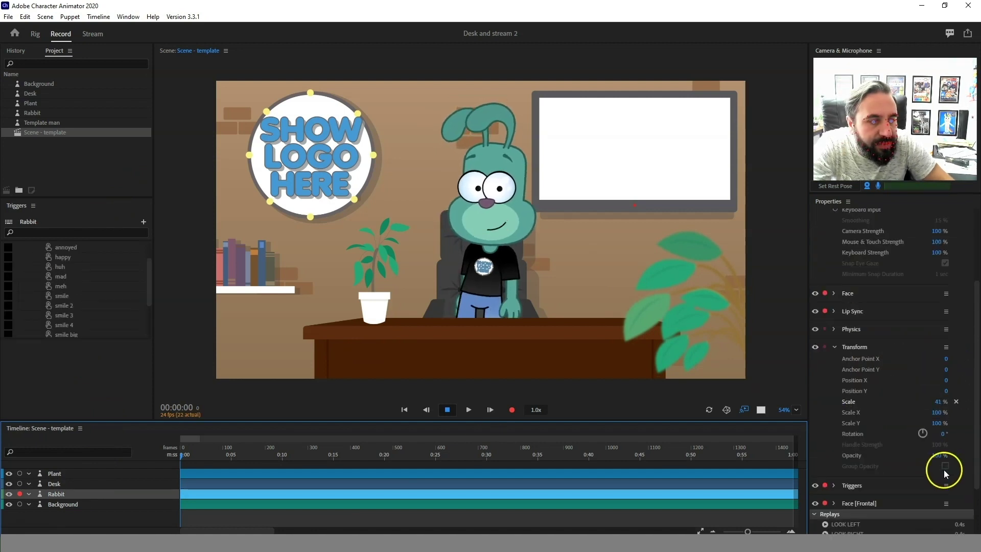
pyautogui.moveTo(947, 394); pyautogui.dragTo(963, 394)
pyautogui.scroll(-2, 76, 292)
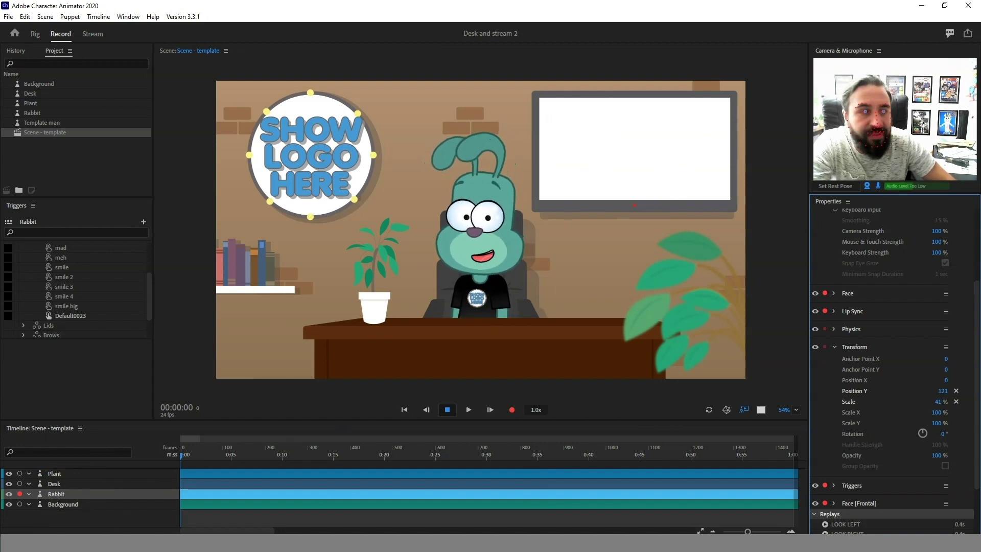
# Bring the Controls panel over the scene and examine the Rabbit track's mouth, brow and eye trigger buttons.
pyautogui.moveTo(556, 276); pyautogui.dragTo(507, 298)
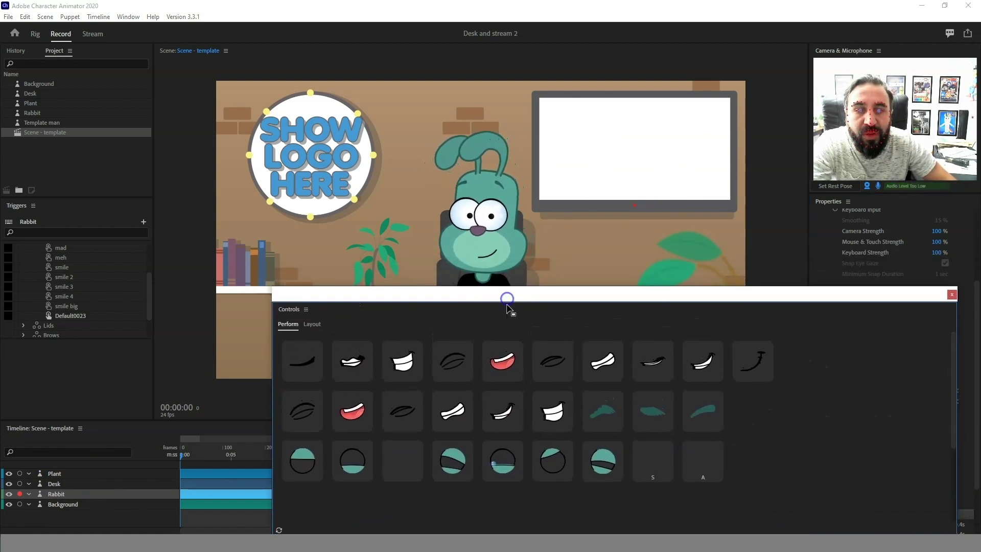
pyautogui.click(58, 492)
pyautogui.click(66, 485)
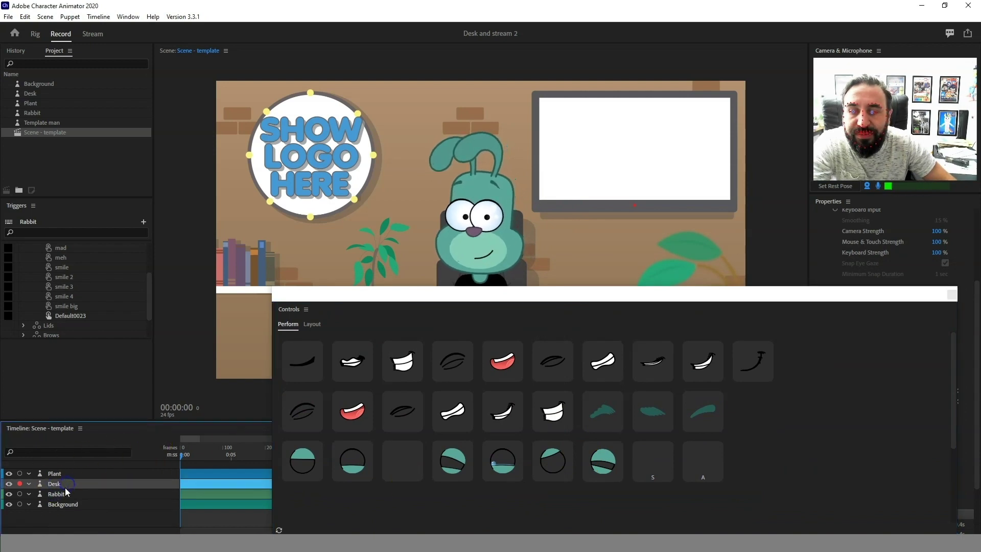
pyautogui.click(65, 492)
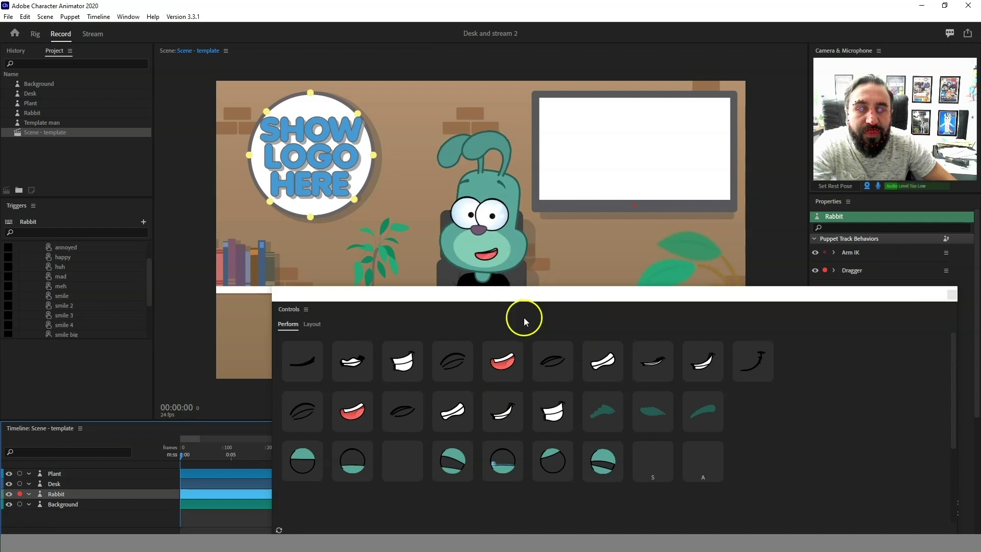
pyautogui.moveTo(557, 301); pyautogui.dragTo(486, 293)
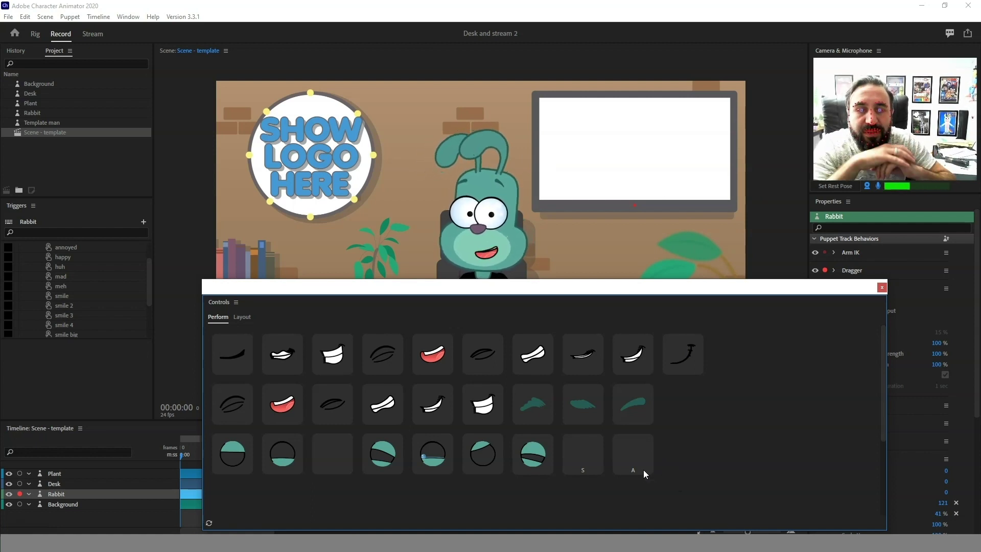
pyautogui.click(342, 480)
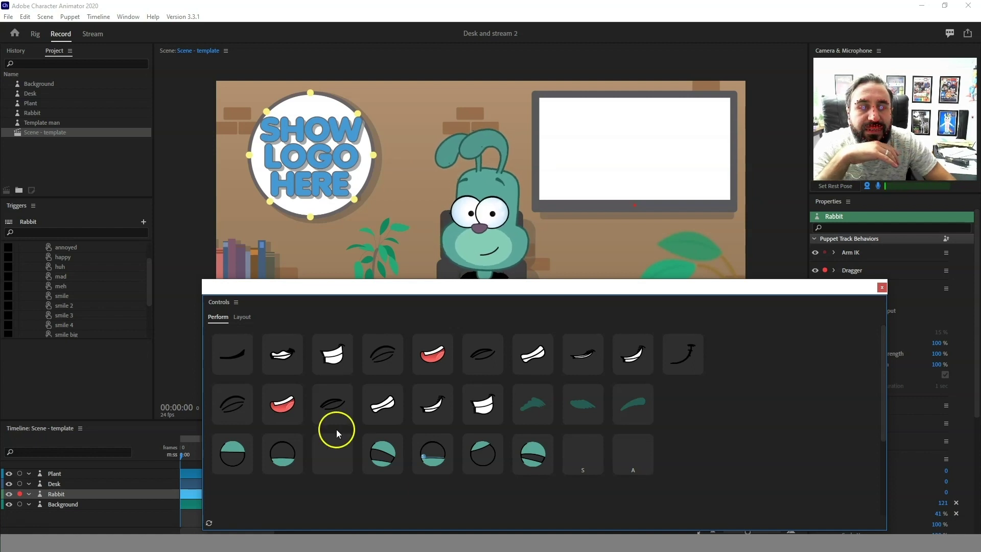
pyautogui.moveTo(487, 288); pyautogui.dragTo(491, 294)
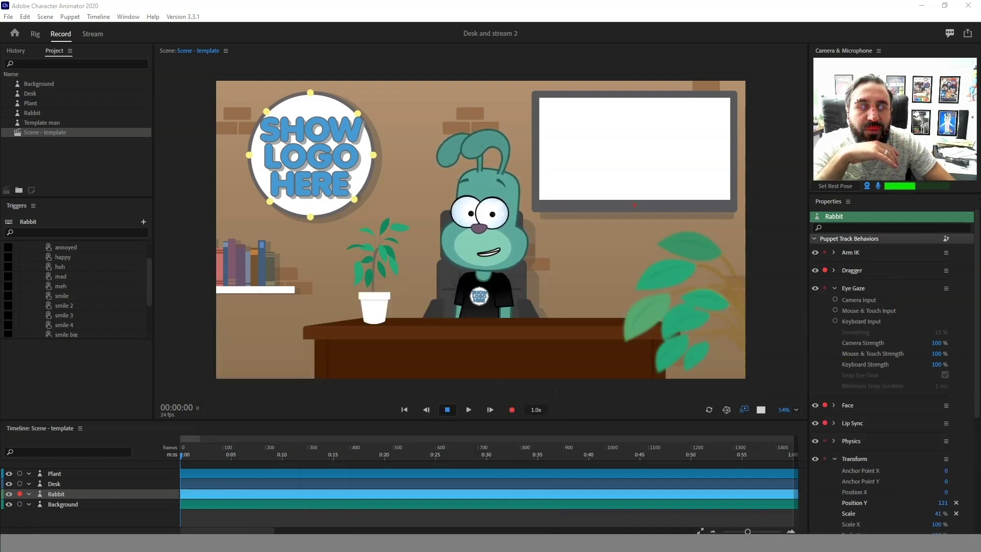
pyautogui.click(488, 296)
pyautogui.click(84, 493)
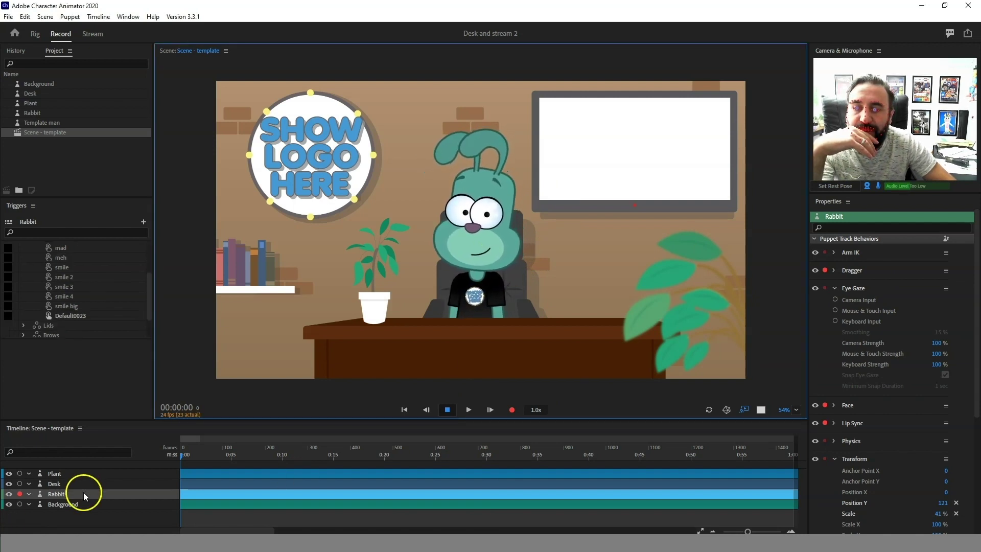
pyautogui.click(536, 321)
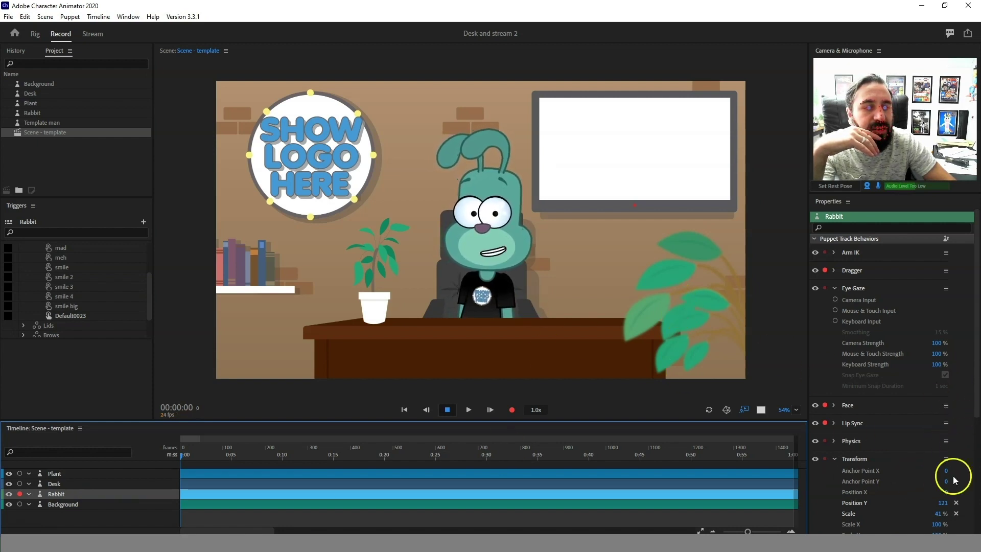
# Set the Rabbit track's Scale to 50% and open the Rabbit puppet's source artwork in Photoshop.
pyautogui.click(939, 514)
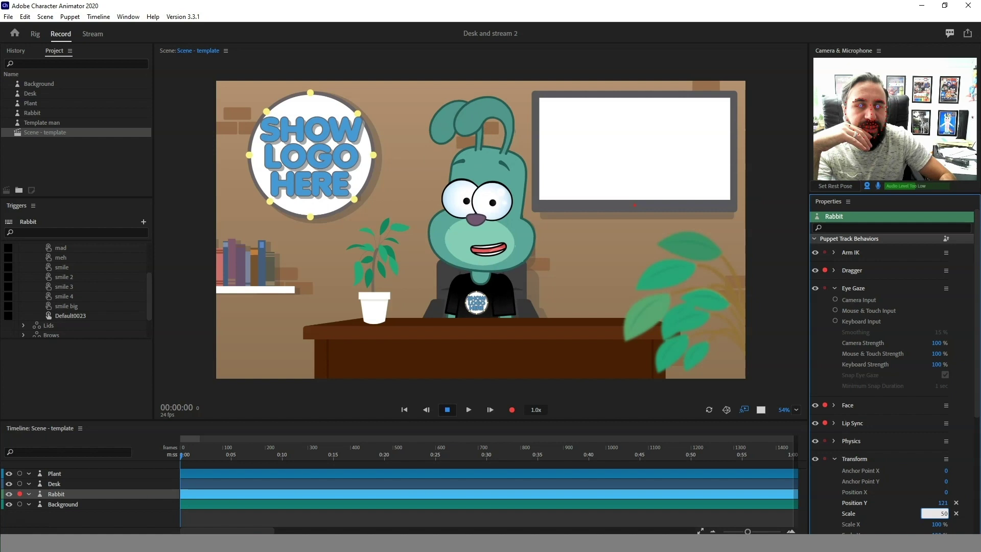
pyautogui.press('Return')
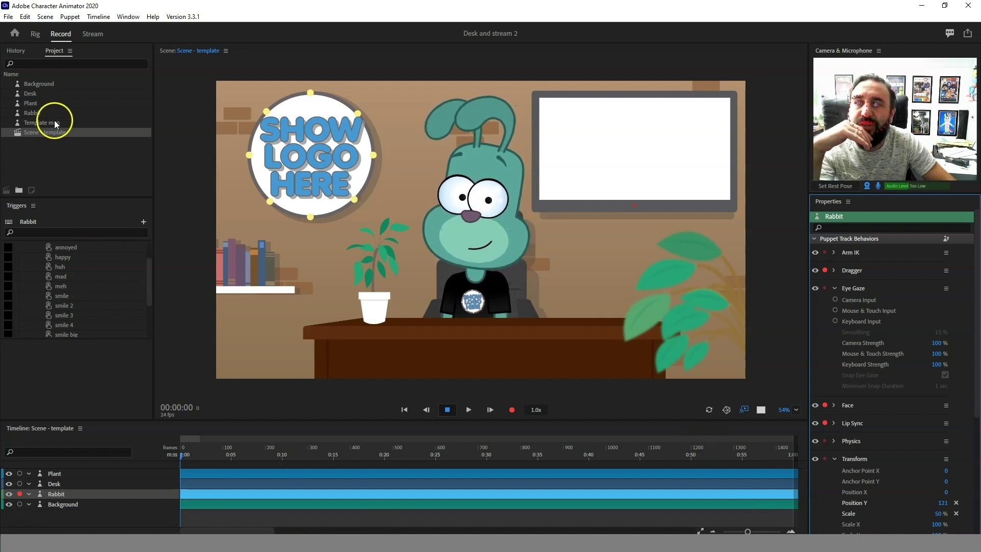
pyautogui.click(36, 112)
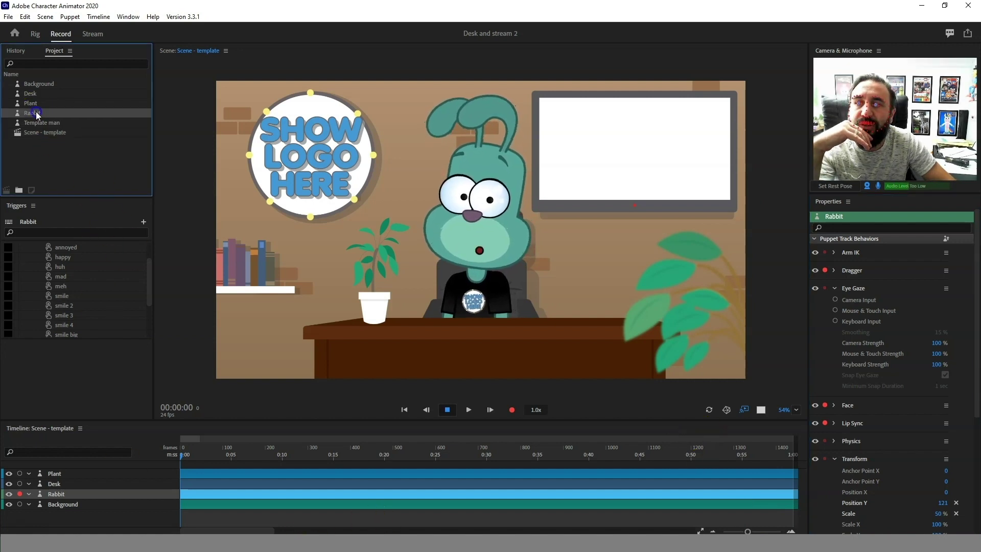
pyautogui.click(33, 187)
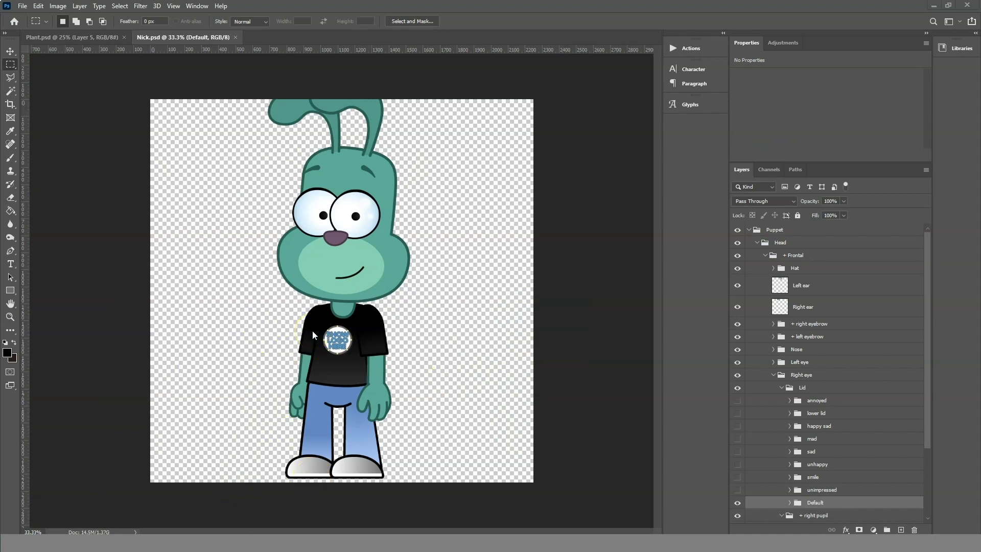
# Switch to Character Animator to capture a screenshot of the scene, and paste it into Nick.psd in Photoshop.
pyautogui.moveTo(296, 541)
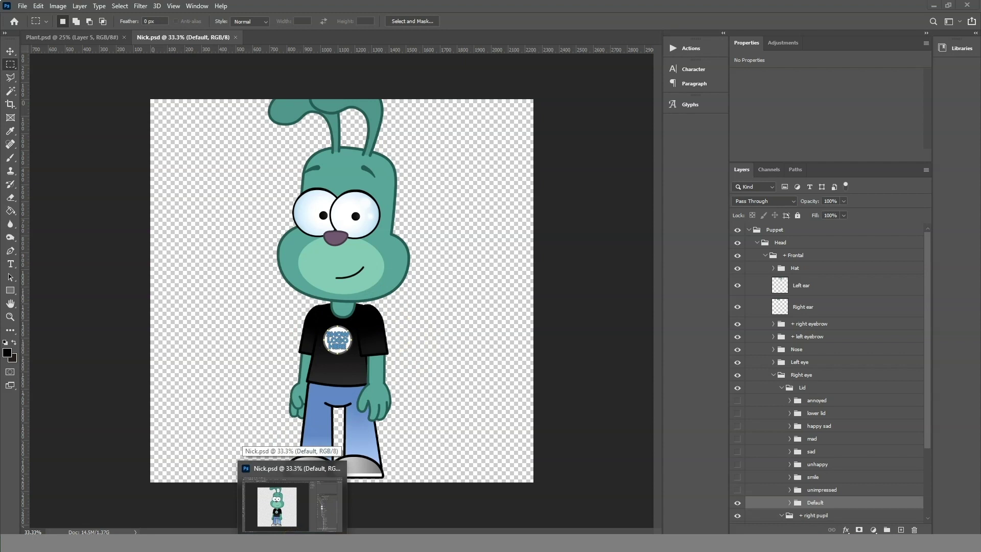
pyautogui.moveTo(253, 542)
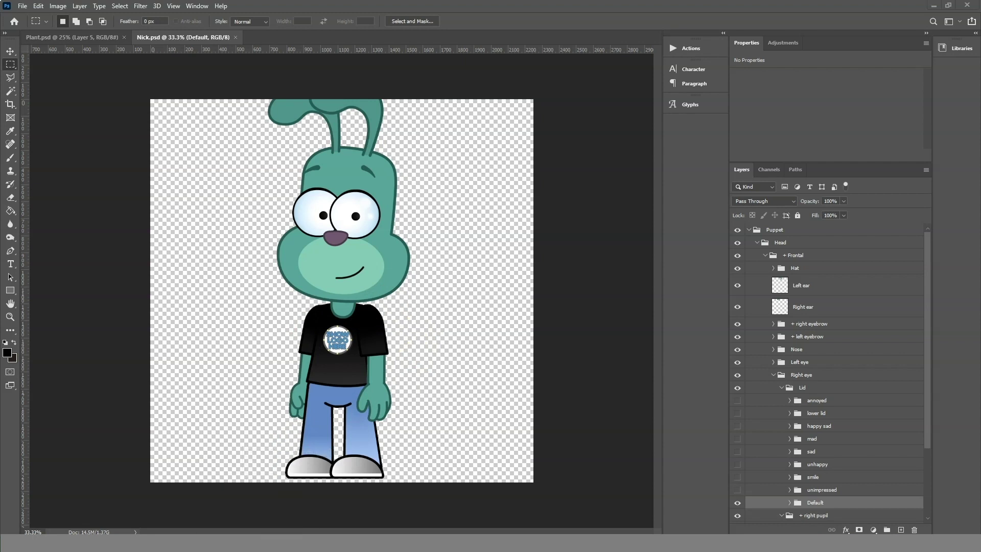
pyautogui.click(254, 500)
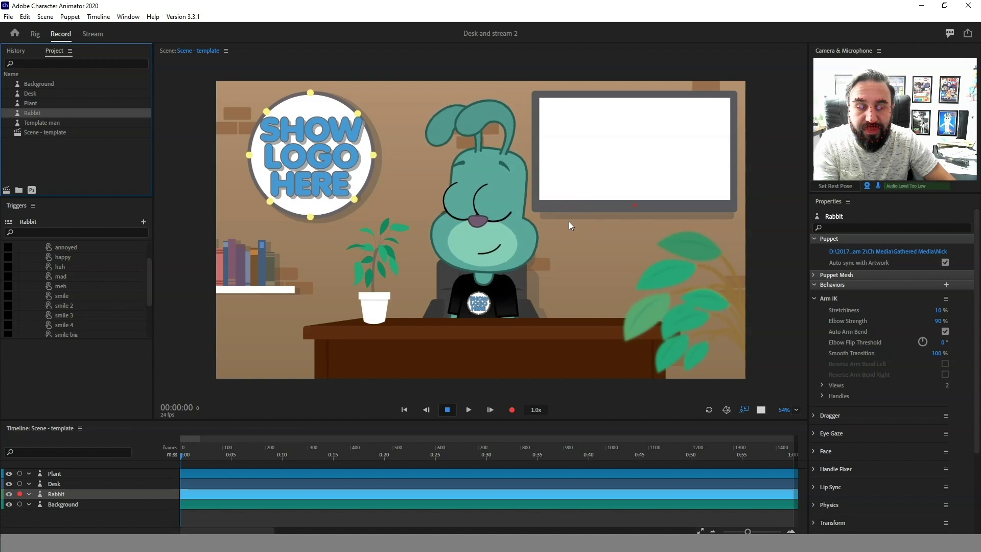
pyautogui.click(494, 291)
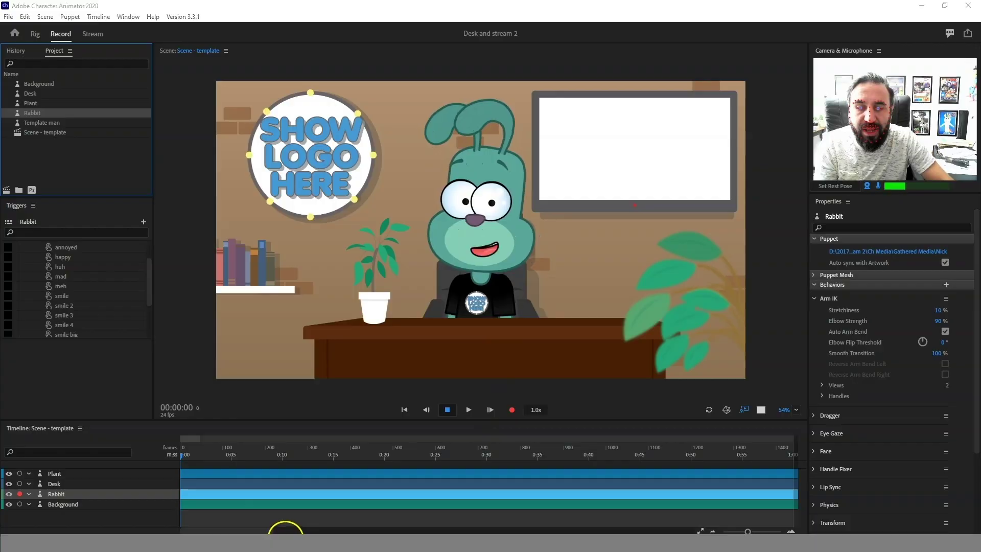
pyautogui.click(285, 534)
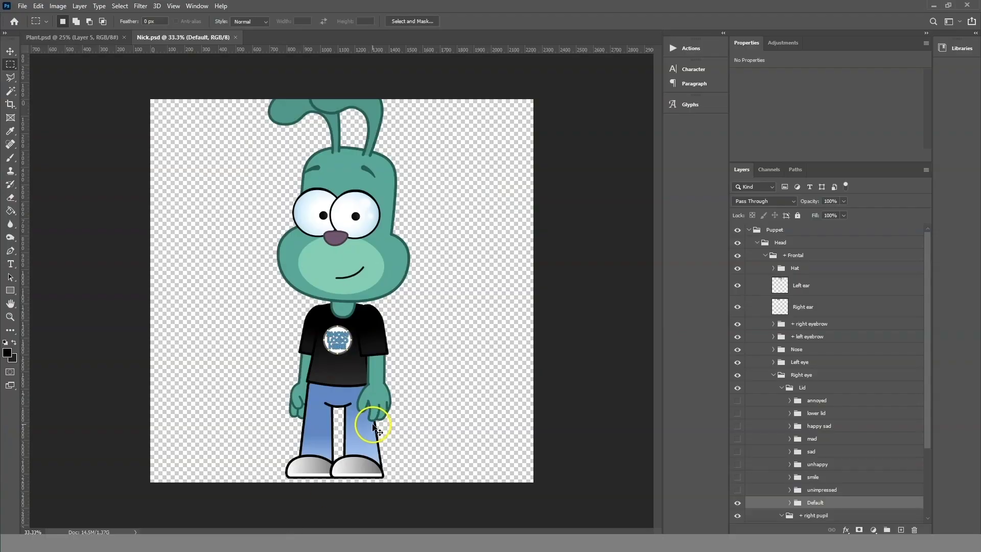
pyautogui.hotkey('ctrl', 'v')
# Enlarge the pasted screenshot to about 326% and lower its layer opacity to 60%.
pyautogui.click(10, 52)
pyautogui.moveTo(528, 358); pyautogui.dragTo(547, 372)
pyautogui.hotkey('ctrl', '-')
pyautogui.hotkey('ctrl', '-')
pyautogui.hotkey('ctrl', '-')
pyautogui.hotkey('ctrl', '-')
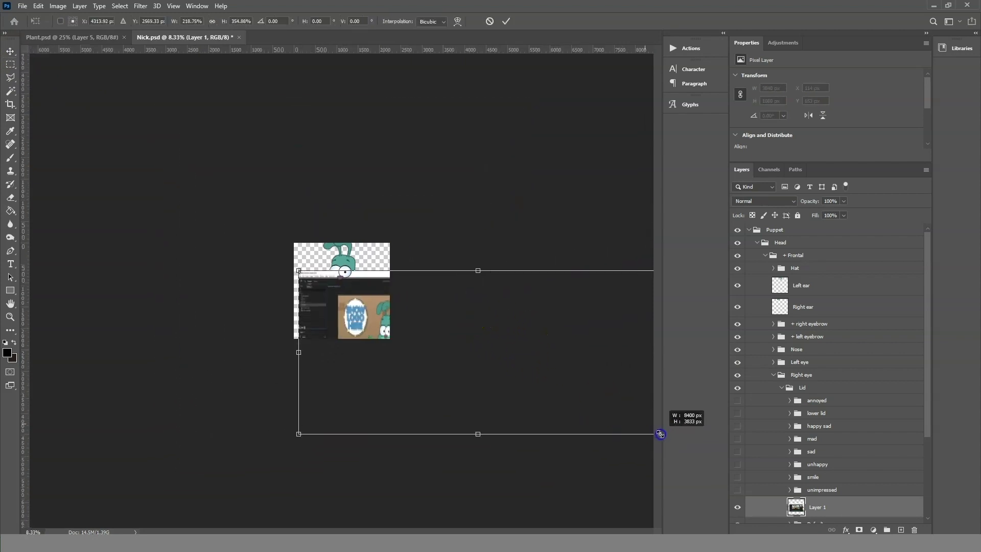
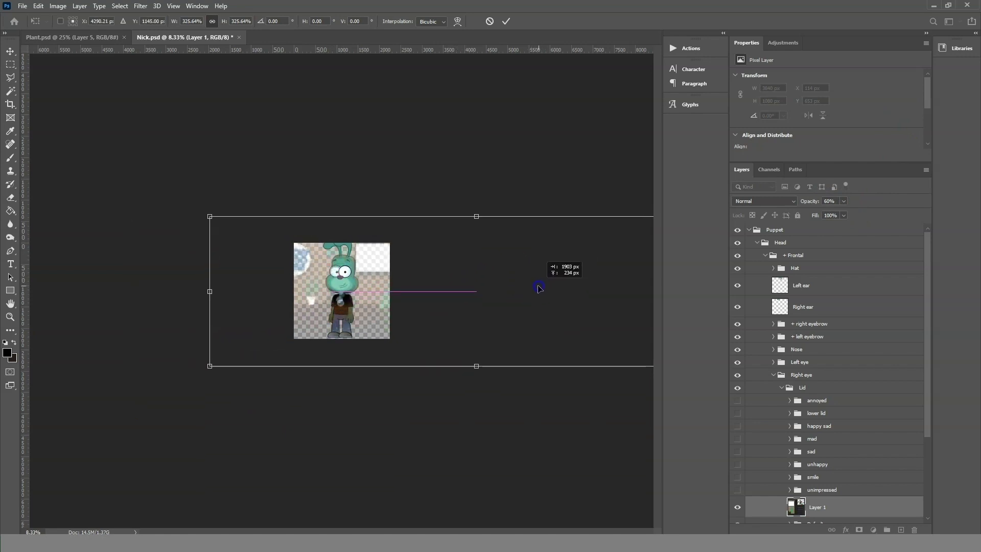
# Scale the screenshot to about 372% and align its rabbit over the puppet artwork.
pyautogui.moveTo(211, 366); pyautogui.dragTo(150, 383)
pyautogui.moveTo(300, 346); pyautogui.dragTo(378, 333)
pyautogui.moveTo(184, 376); pyautogui.dragTo(182, 383)
pyautogui.moveTo(399, 320); pyautogui.dragTo(410, 321)
pyautogui.hotkey('ctrl', '+')
pyautogui.hotkey('ctrl', '+')
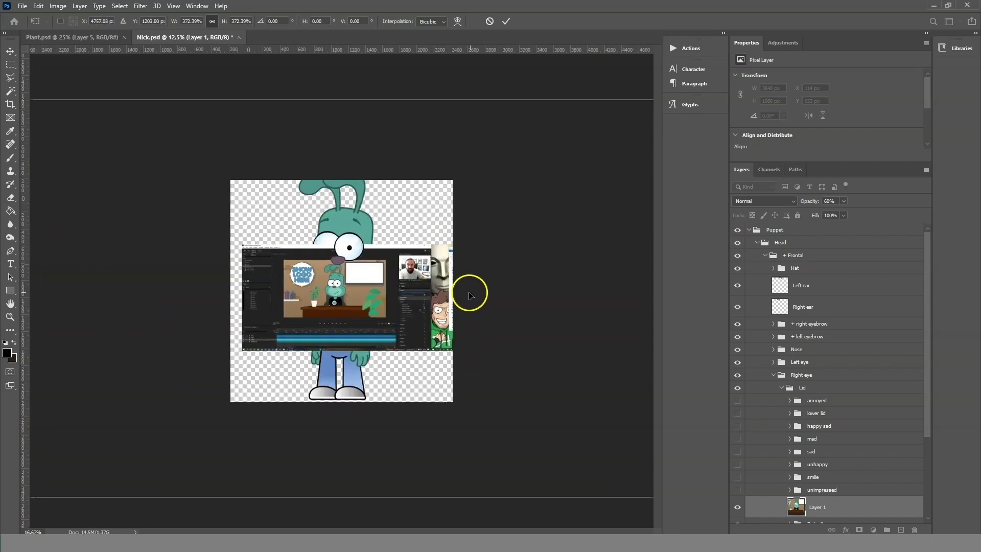
pyautogui.hotkey('ctrl', '+')
pyautogui.moveTo(388, 288); pyautogui.dragTo(386, 291)
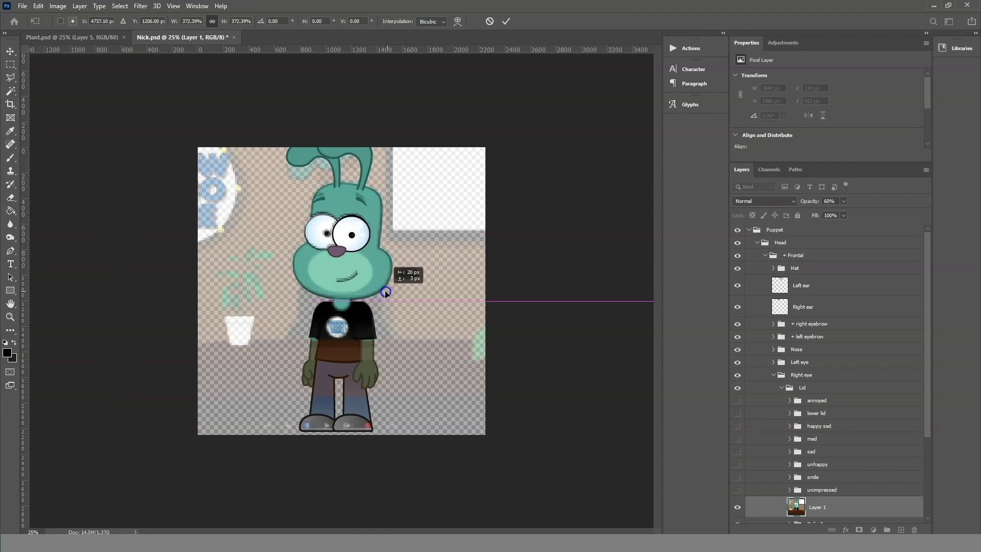
pyautogui.click(506, 21)
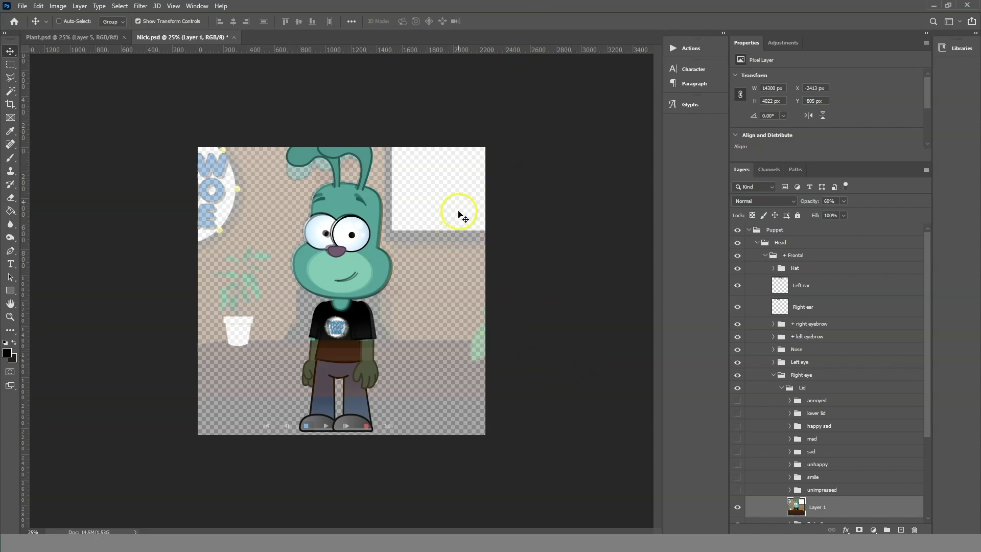
# Move the screenshot layer above the + Frontal group and shift the screenshot so its TV lies within the canvas.
pyautogui.scroll(-3, 844, 485)
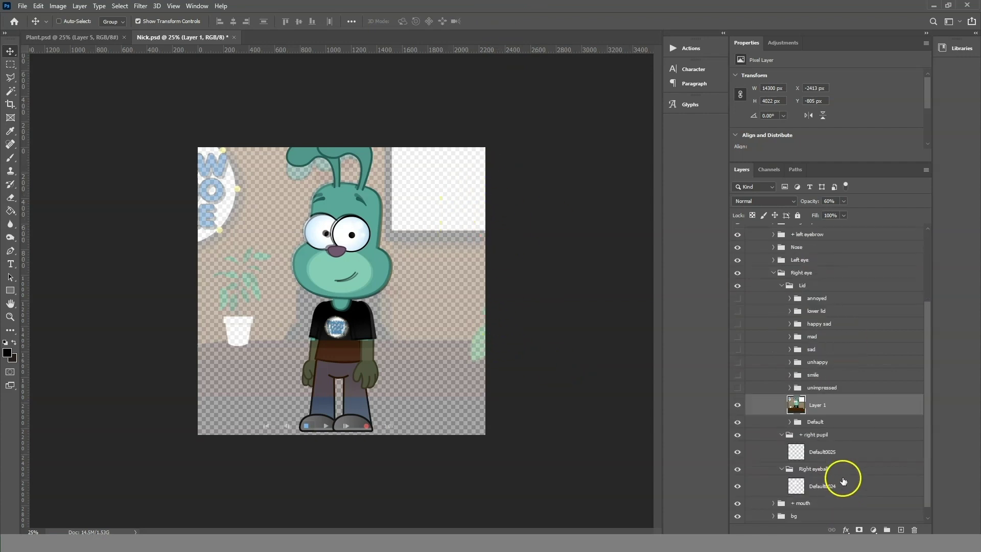
pyautogui.moveTo(828, 410); pyautogui.dragTo(816, 249)
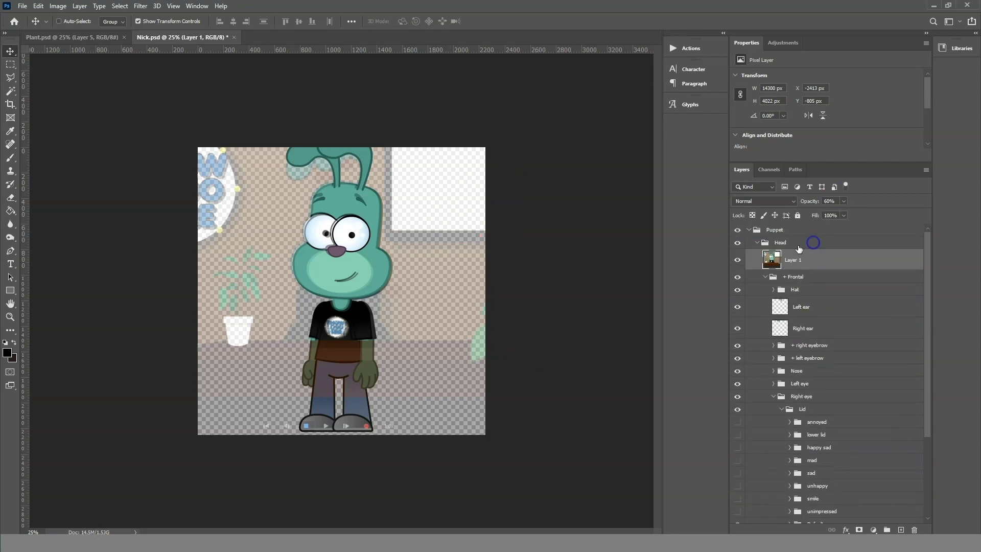
pyautogui.moveTo(439, 236); pyautogui.dragTo(322, 275)
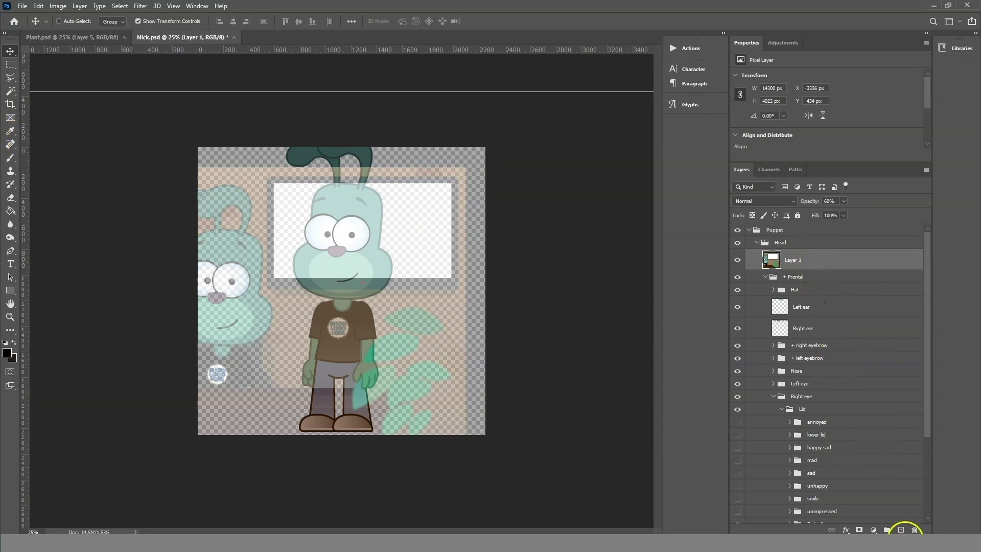
# Collapse the + Frontal group and move the screenshot layer out of Head to the top of the Puppet group.
pyautogui.click(766, 278)
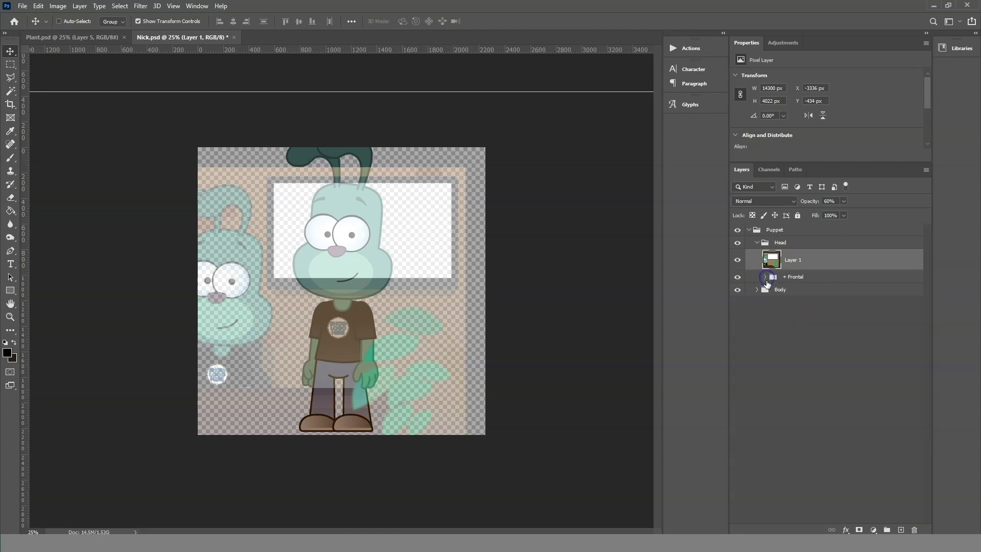
pyautogui.click(758, 245)
pyautogui.click(757, 243)
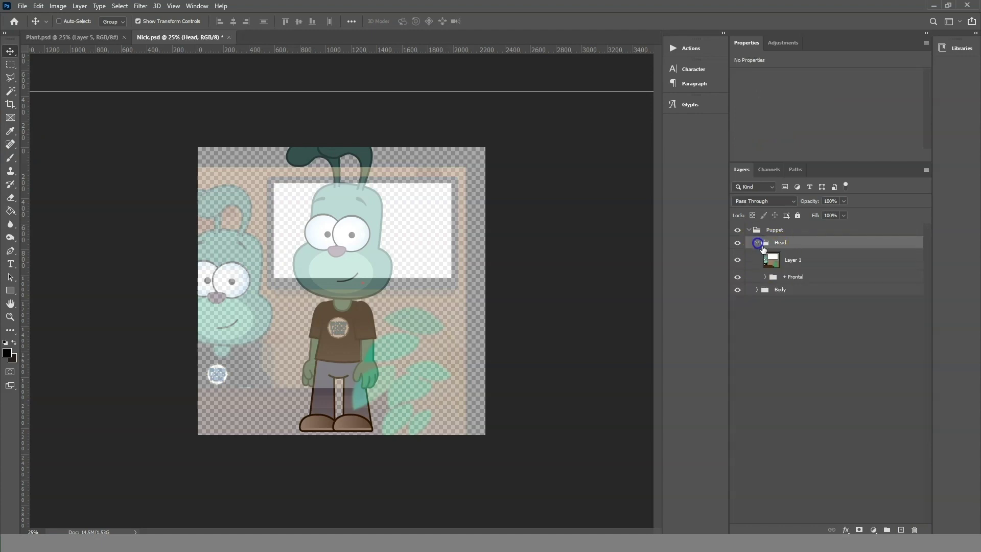
pyautogui.moveTo(801, 261); pyautogui.dragTo(796, 236)
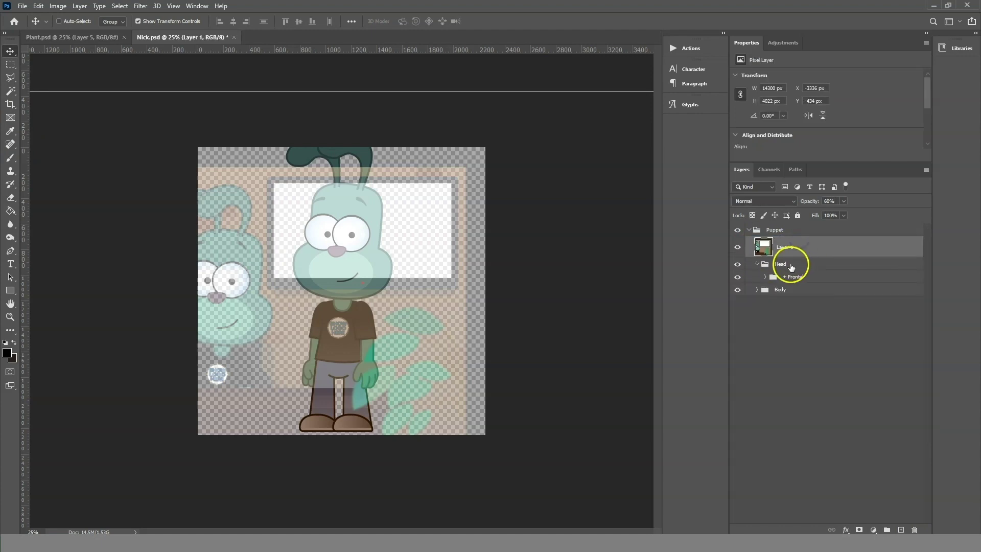
# Collapse the Head group and add a group named TV Trigger above it.
pyautogui.click(756, 268)
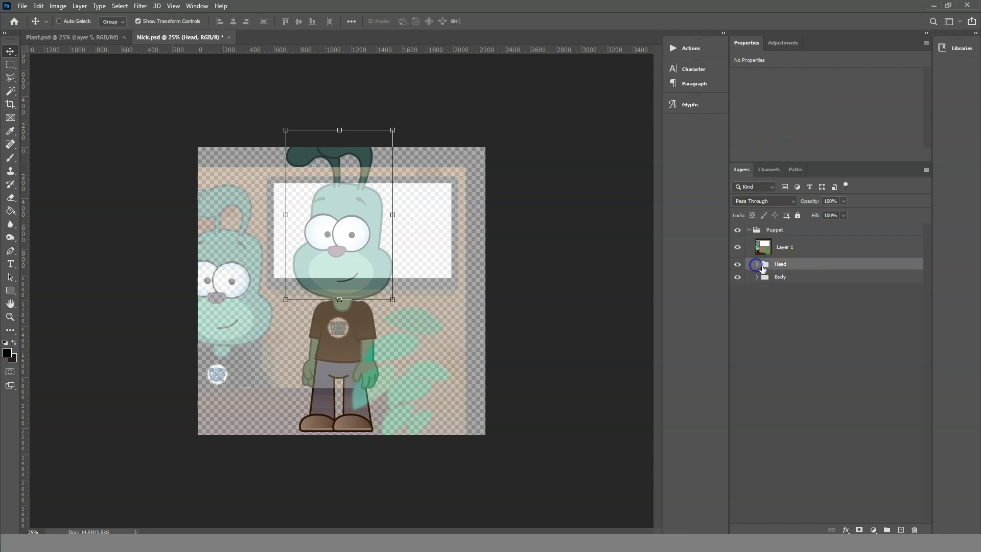
pyautogui.click(888, 530)
pyautogui.click(776, 265)
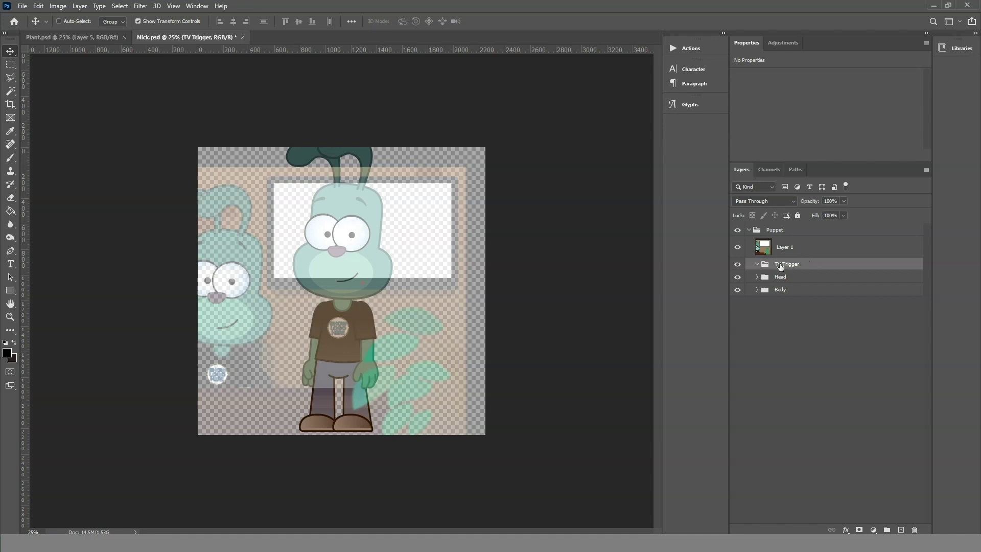
# Select the TV screen area, about 1388 by 737 px, and fill it with white on a new layer in the TV Trigger group.
pyautogui.click(10, 64)
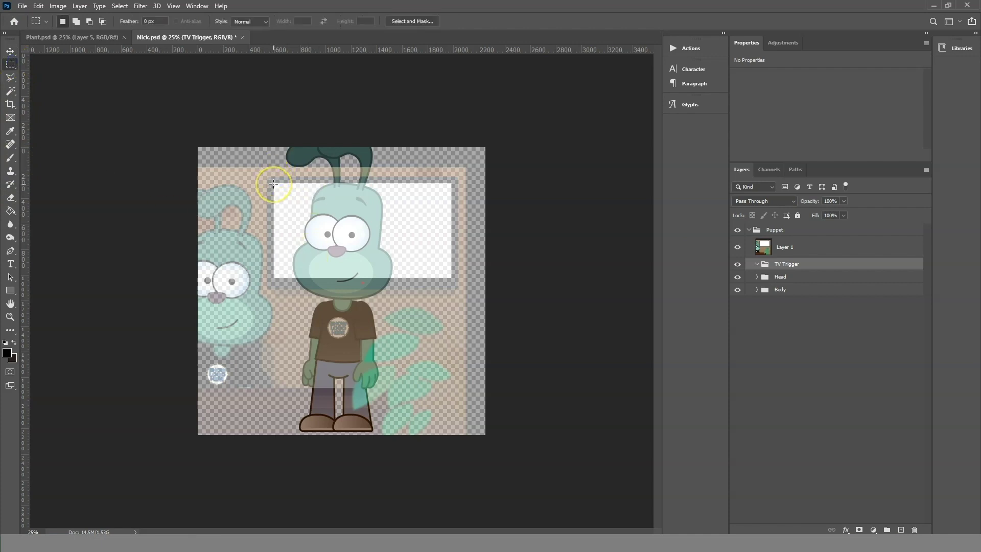
pyautogui.moveTo(273, 184); pyautogui.dragTo(449, 278)
pyautogui.press('i')
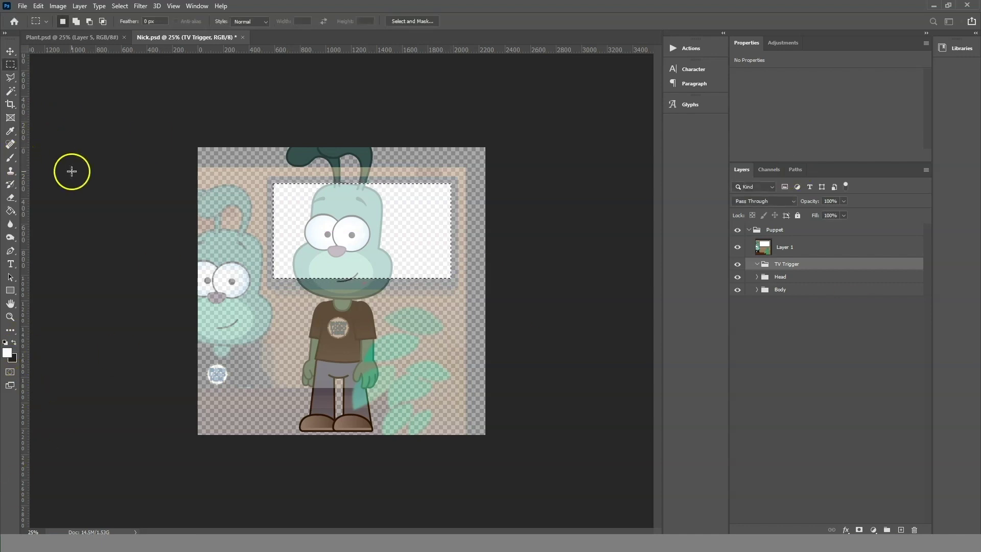
pyautogui.click(10, 211)
pyautogui.press('x')
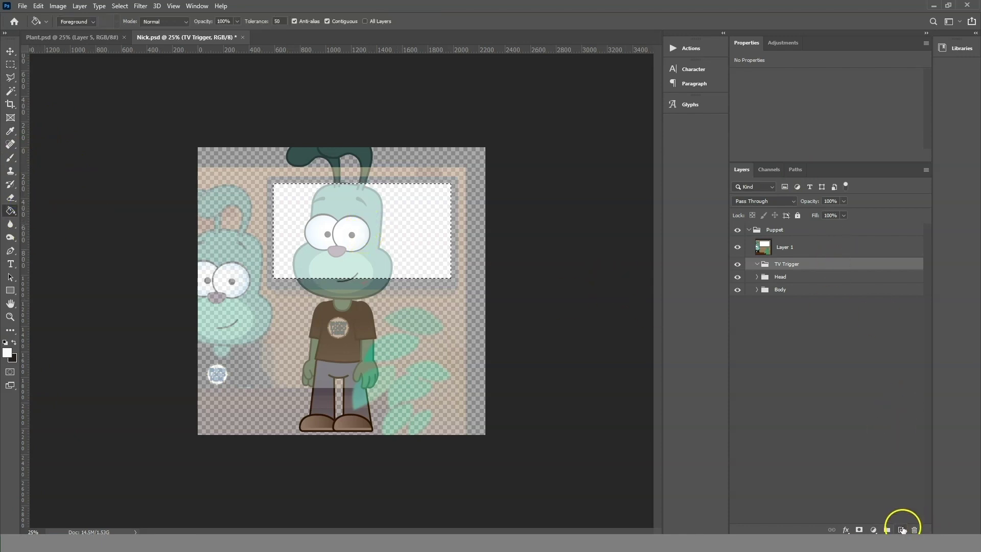
pyautogui.click(901, 530)
pyautogui.click(369, 225)
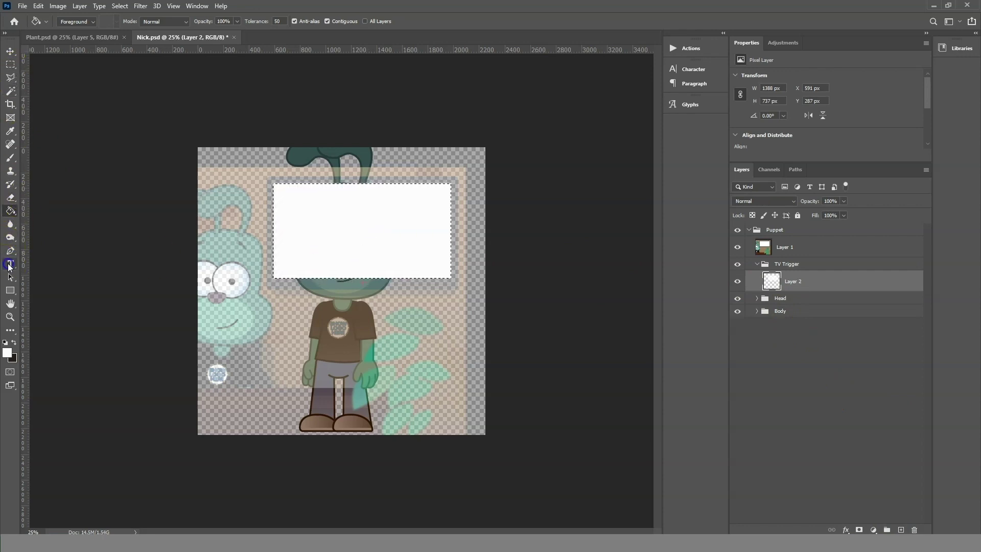
# Add the text "IMAGE !" on the white rectangle and enlarge it to about 871 px wide near the rectangle's centre.
pyautogui.click(10, 263)
pyautogui.click(323, 232)
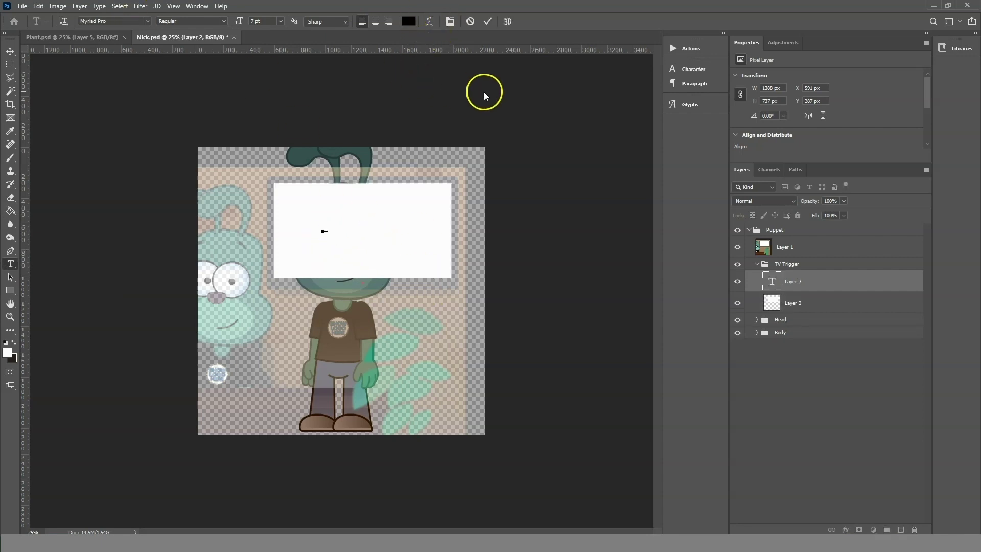
pyautogui.write('IMAGE !')
pyautogui.click(487, 21)
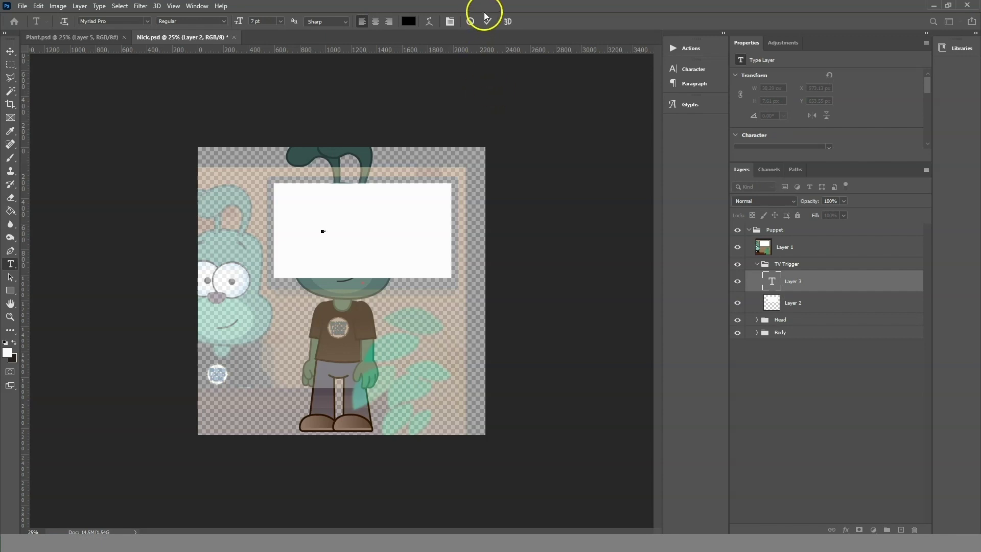
pyautogui.click(11, 51)
pyautogui.moveTo(326, 230); pyautogui.dragTo(440, 203)
pyautogui.moveTo(383, 217); pyautogui.dragTo(364, 236)
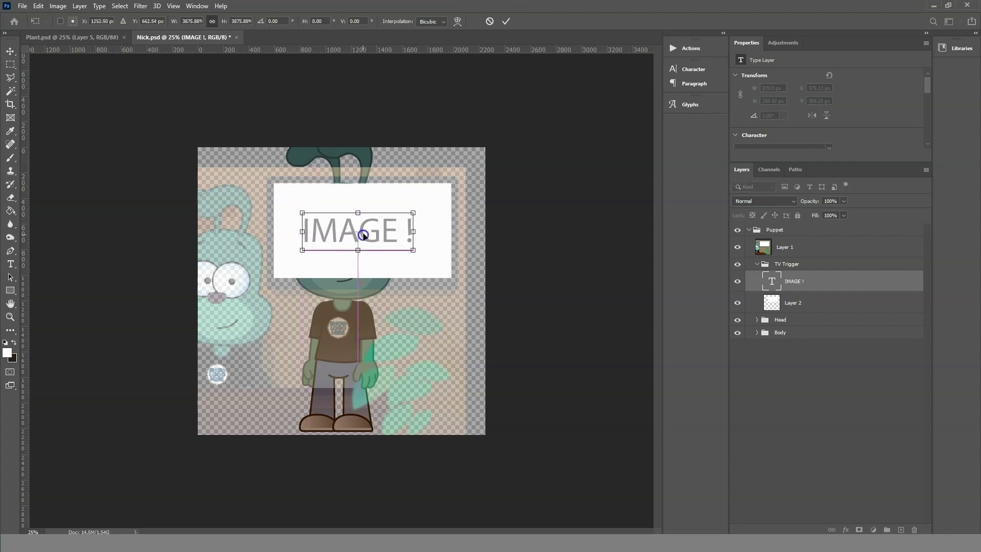
pyautogui.click(506, 21)
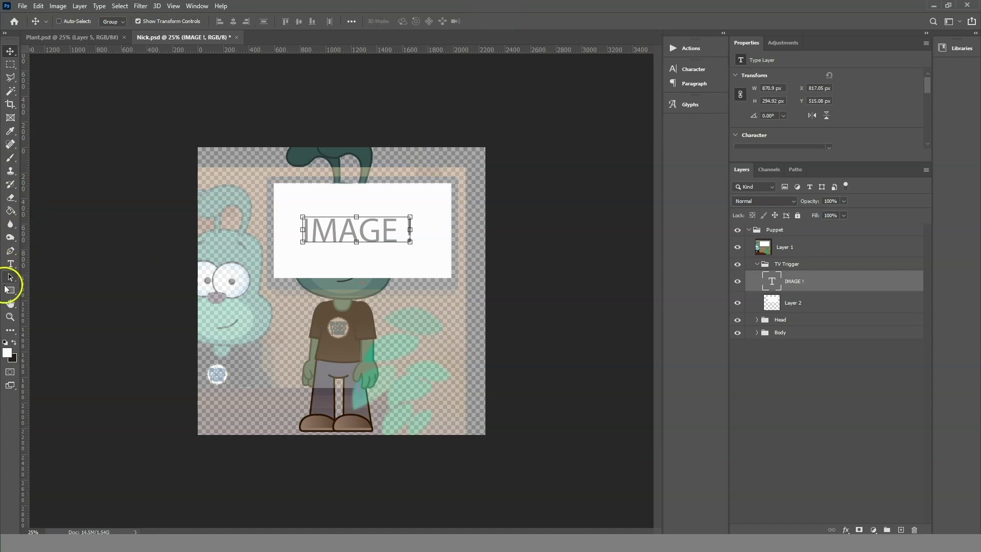
# Correct the text on the white rectangle to read "IMAGE 1".
pyautogui.click(11, 264)
pyautogui.click(416, 235)
pyautogui.press('BackSpace')
pyautogui.write('1')
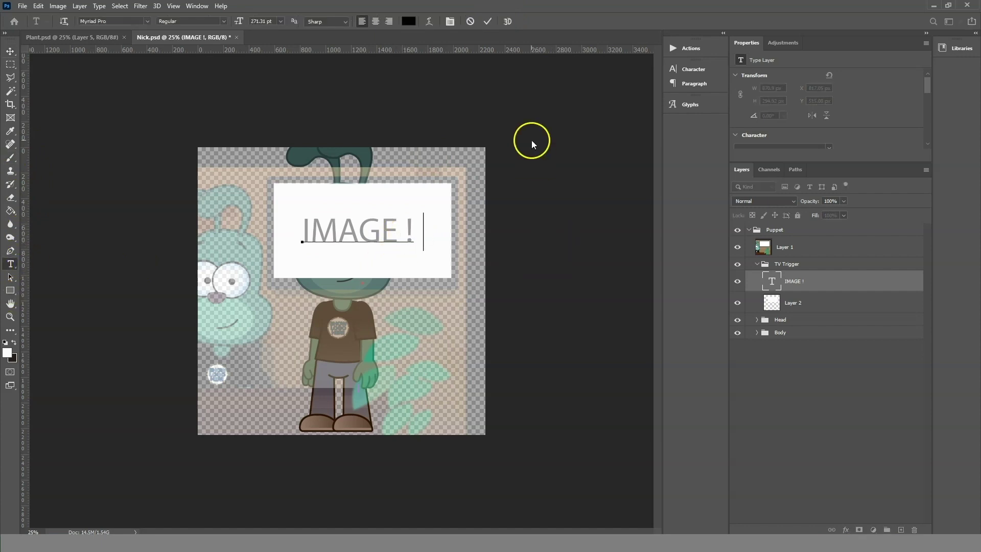
pyautogui.click(489, 23)
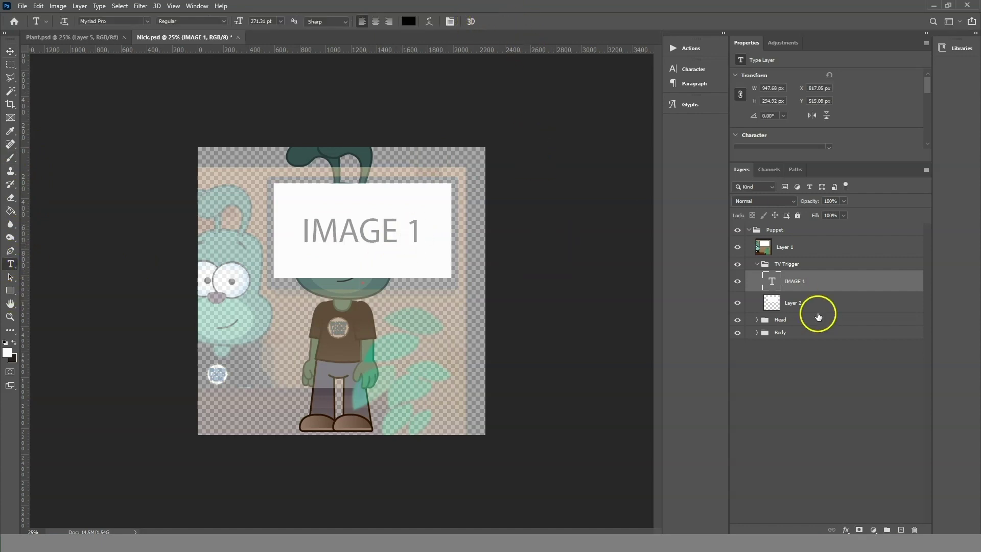
# Duplicate the IMAGE 1 text layer and the white rectangle layer together above the originals in the TV Trigger group.
pyautogui.click(809, 306)
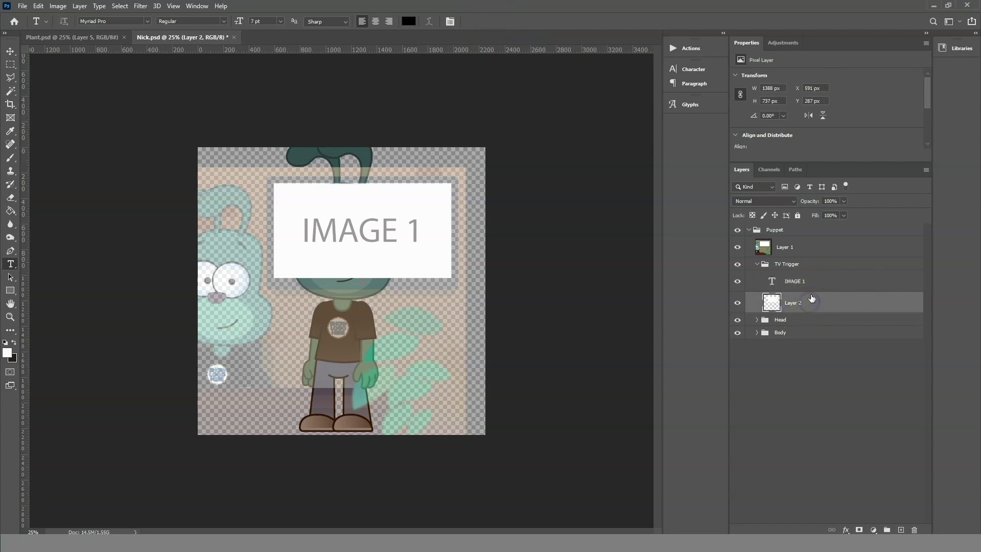
pyautogui.click(802, 286)
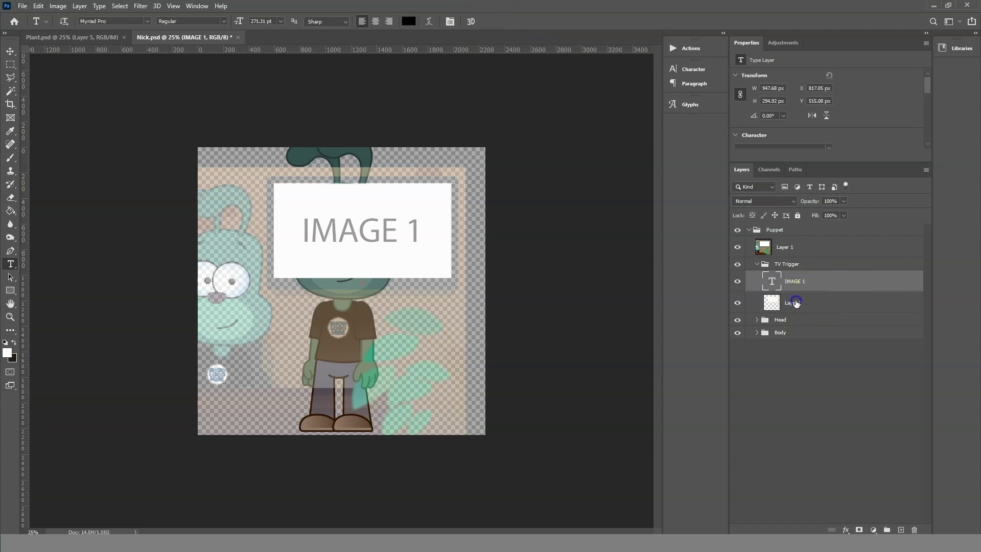
pyautogui.keyDown('shift'); pyautogui.click(796, 303); pyautogui.keyUp('shift')
pyautogui.moveTo(795, 302); pyautogui.dragTo(798, 273)
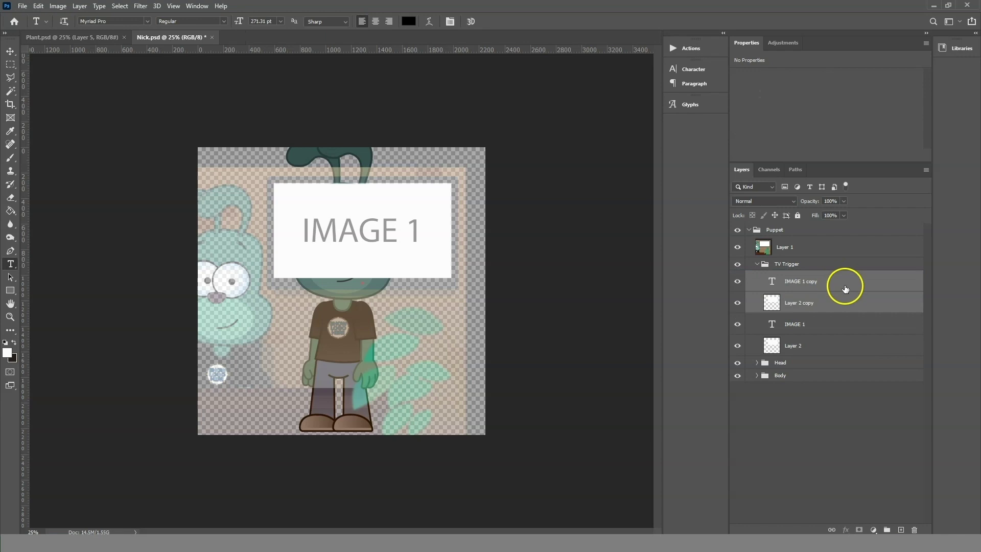
# Change the text of the copied IMAGE 1 layer to read "IMAGE 2".
pyautogui.click(799, 290)
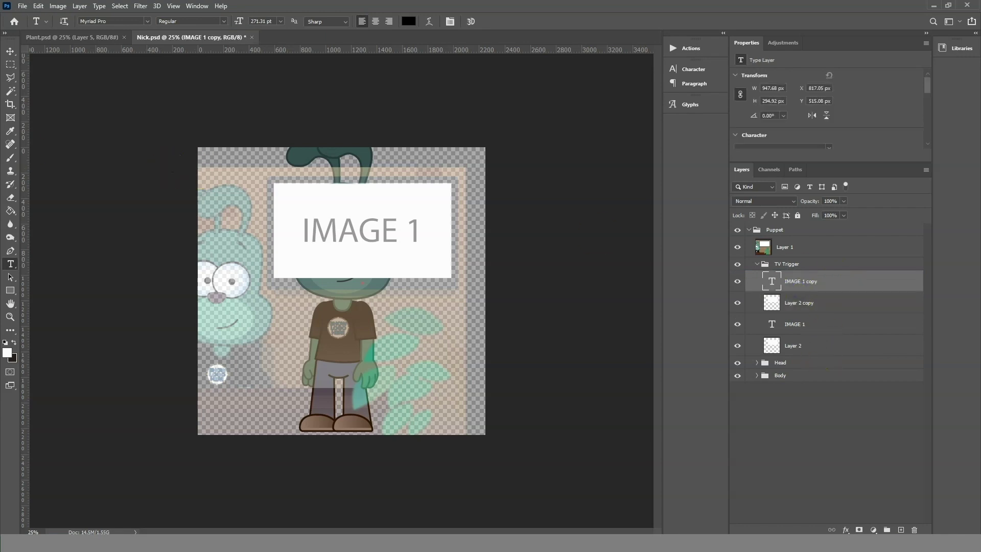
pyautogui.doubleClick(413, 231)
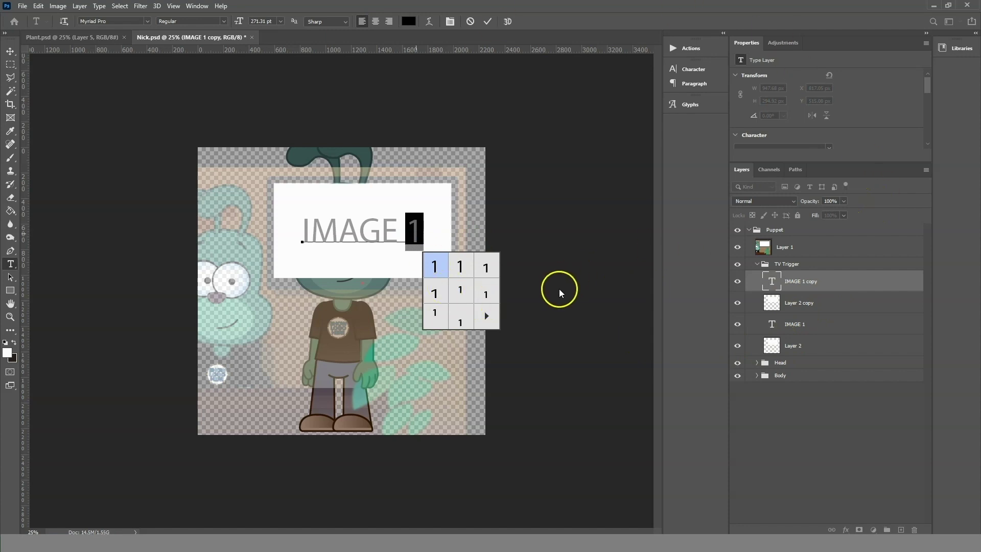
pyautogui.click(366, 431)
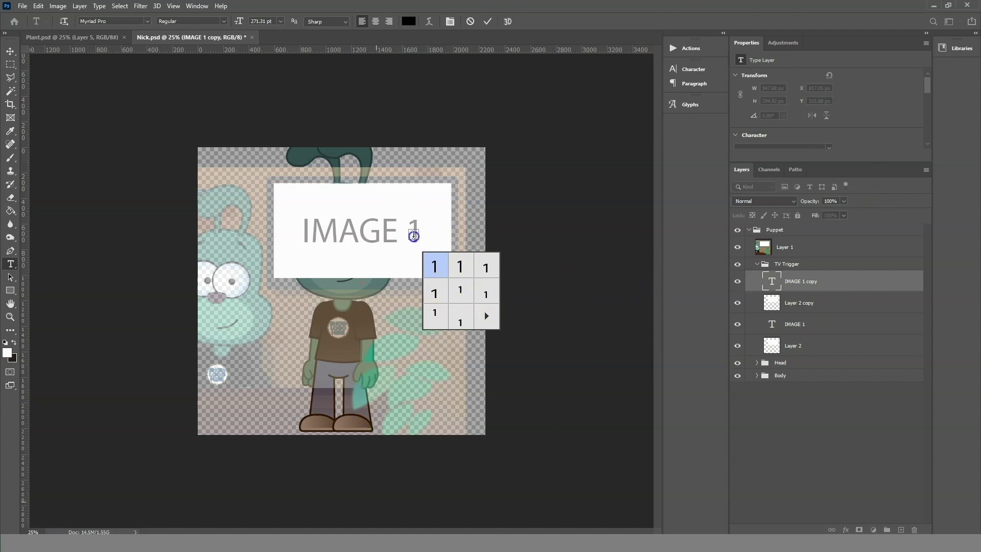
pyautogui.click(467, 237)
pyautogui.click(411, 228)
pyautogui.moveTo(416, 228); pyautogui.dragTo(408, 229)
pyautogui.write('22')
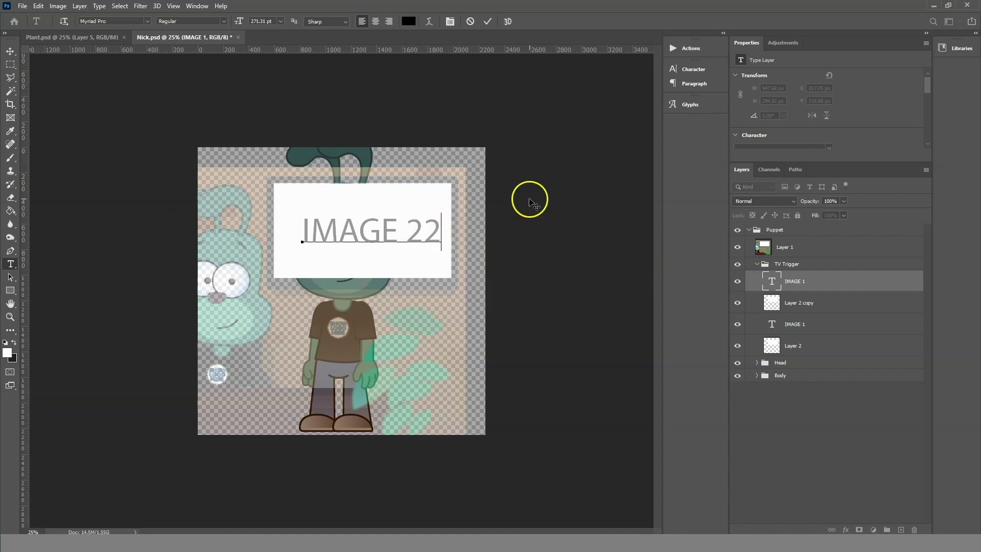
pyautogui.press('Left')
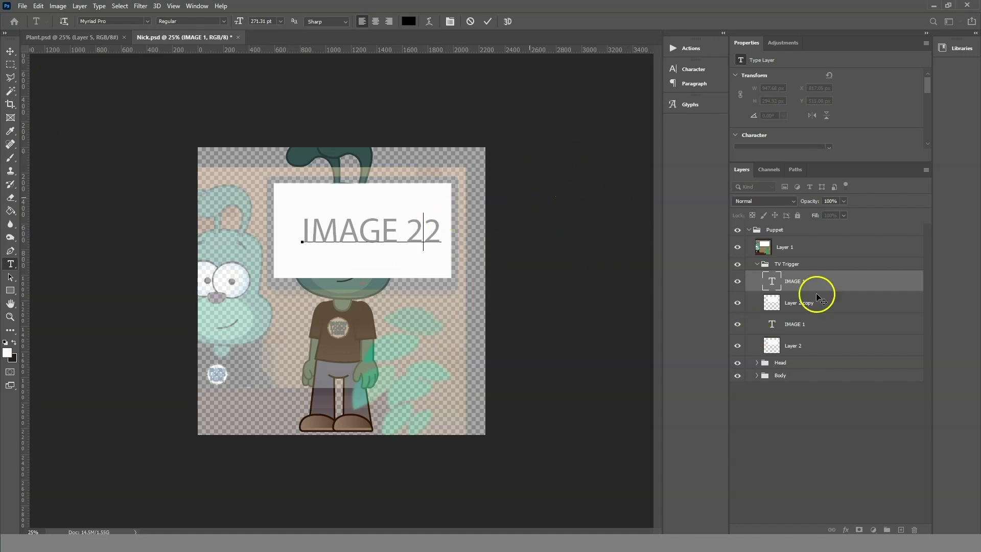
# Duplicate the IMAGE 2 text layer together with its white rectangle layer, and change the copied text to "IMAGE 3".
pyautogui.click(805, 305)
pyautogui.keyDown('shift'); pyautogui.click(793, 280); pyautogui.keyUp('shift')
pyautogui.hotkey('ctrl', 'j')
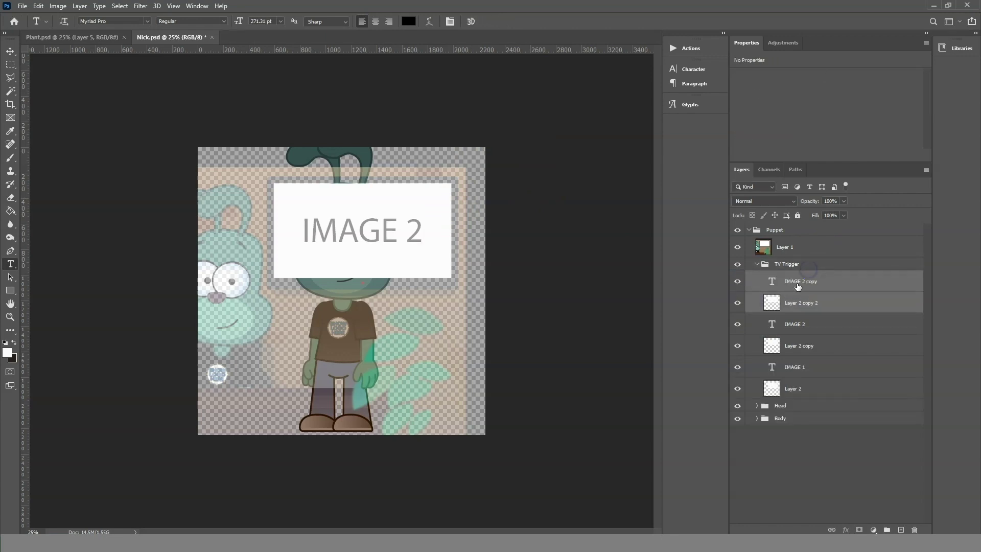
pyautogui.click(806, 285)
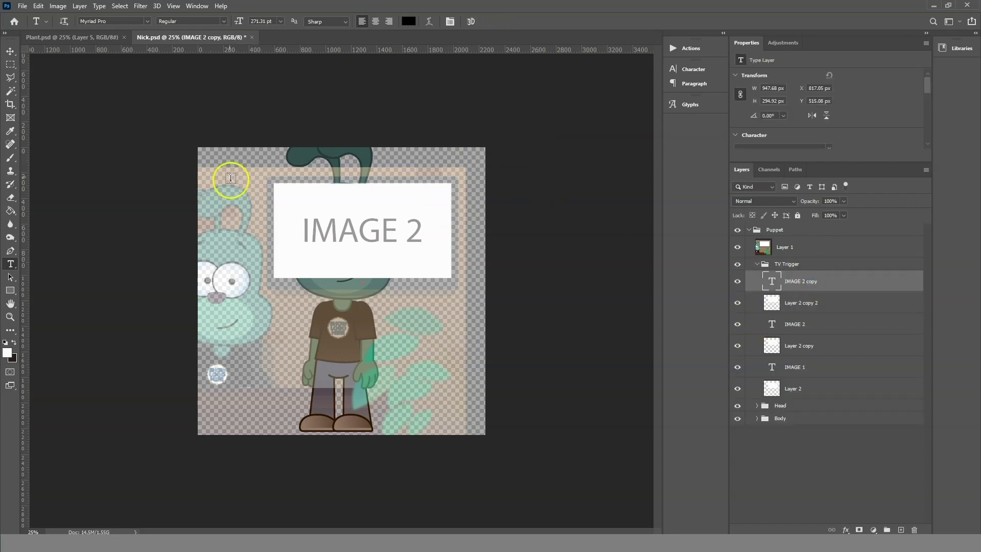
pyautogui.doubleClick(408, 229)
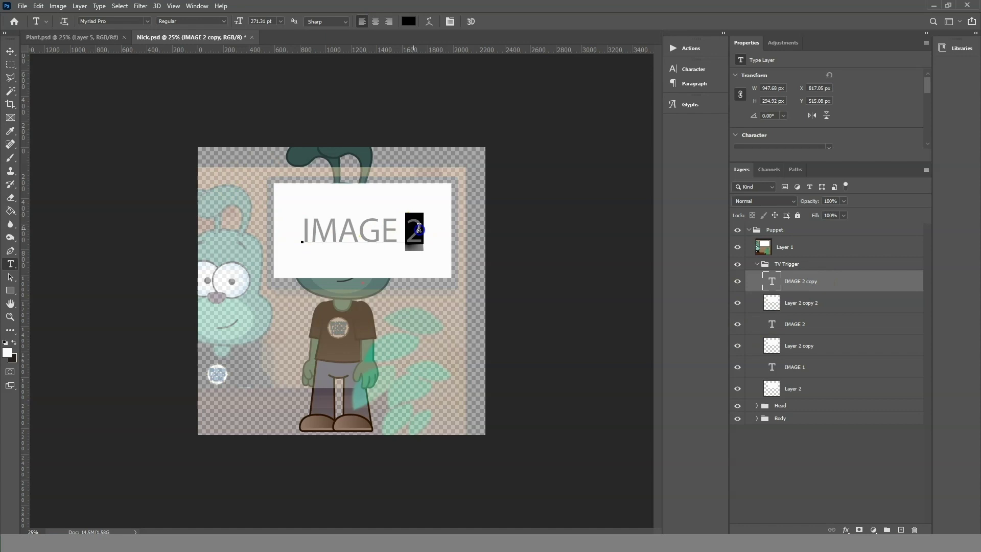
pyautogui.click(581, 134)
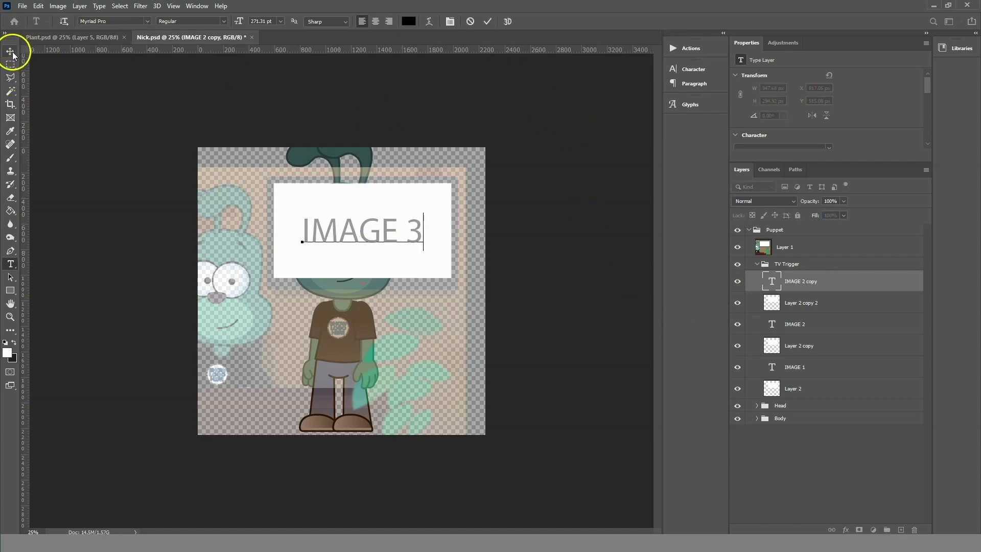
# Rasterize the IMAGE 3 text layer and merge it with its white rectangle layer.
pyautogui.click(813, 306)
pyautogui.keyDown('ctrl'); pyautogui.click(795, 284); pyautogui.keyUp('ctrl')
pyautogui.rightClick(796, 284)
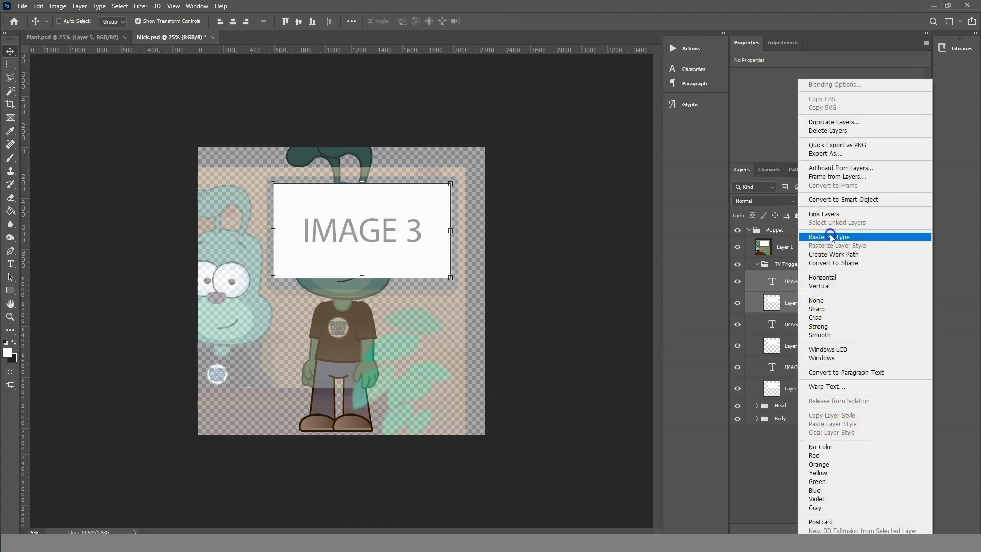
pyautogui.click(815, 236)
pyautogui.rightClick(797, 284)
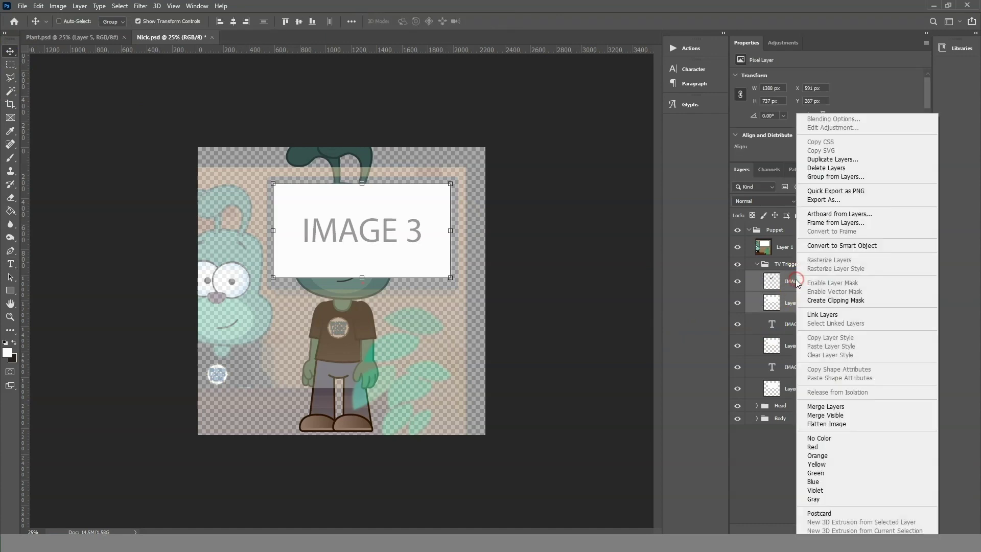
pyautogui.click(825, 406)
# Rasterize the IMAGE 2 and IMAGE 1 text layers together.
pyautogui.click(811, 306)
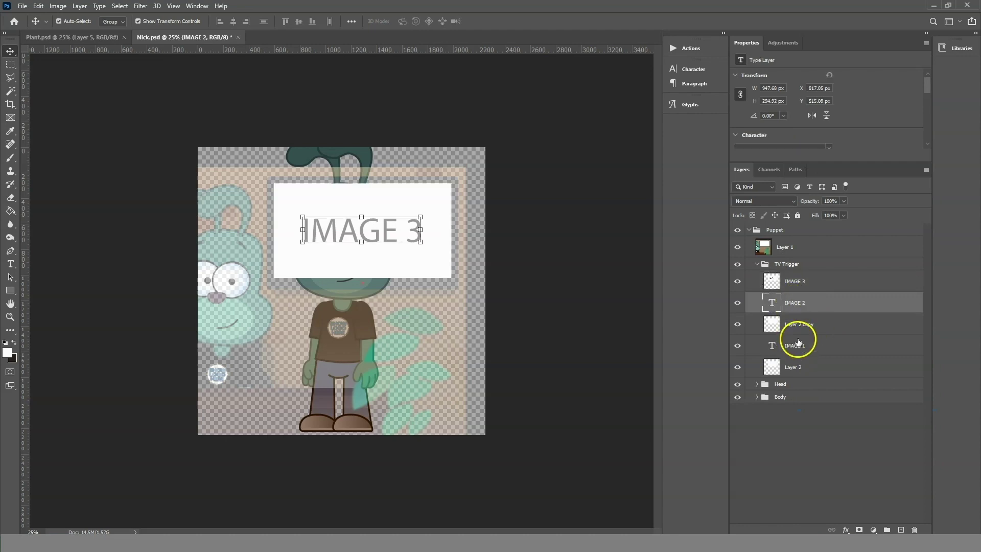
pyautogui.keyDown('ctrl'); pyautogui.click(793, 345); pyautogui.keyUp('ctrl')
pyautogui.rightClick(798, 345)
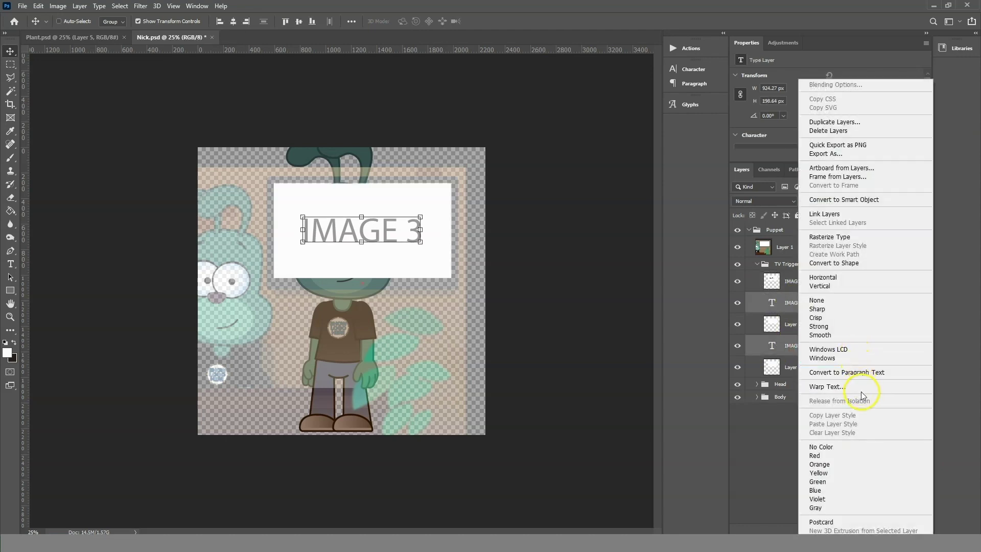
pyautogui.click(849, 239)
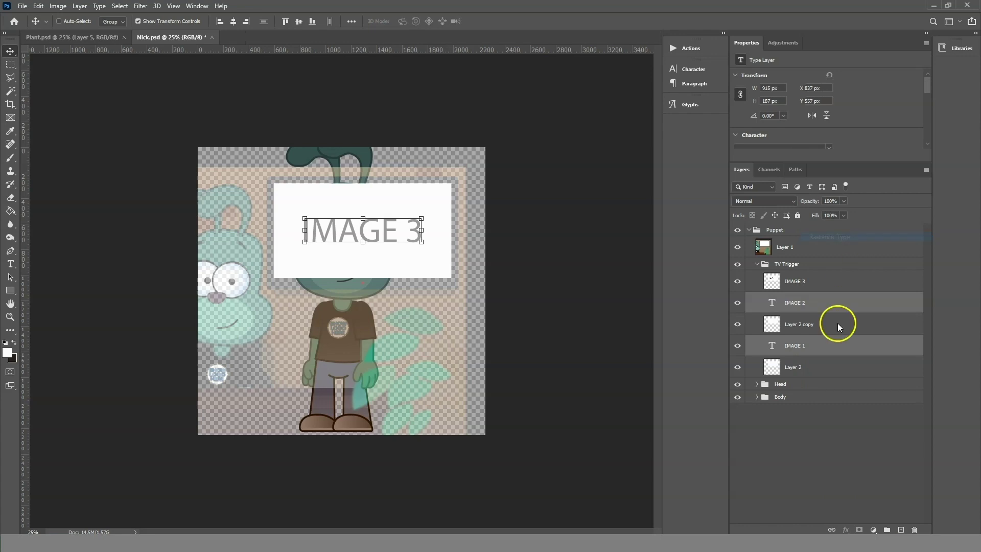
# Merge the IMAGE 2 layer with its white rectangle, and merge the IMAGE 1 layer with the remaining white rectangle.
pyautogui.click(802, 323)
pyautogui.keyDown('ctrl'); pyautogui.click(801, 302); pyautogui.keyUp('ctrl')
pyautogui.rightClick(799, 302)
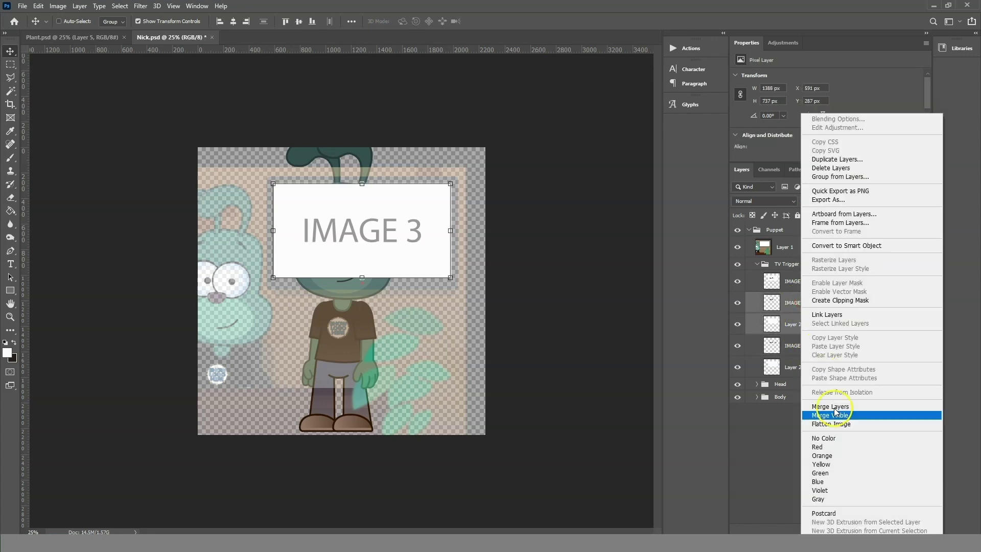
pyautogui.click(843, 403)
pyautogui.keyDown('ctrl'); pyautogui.click(803, 345); pyautogui.keyUp('ctrl')
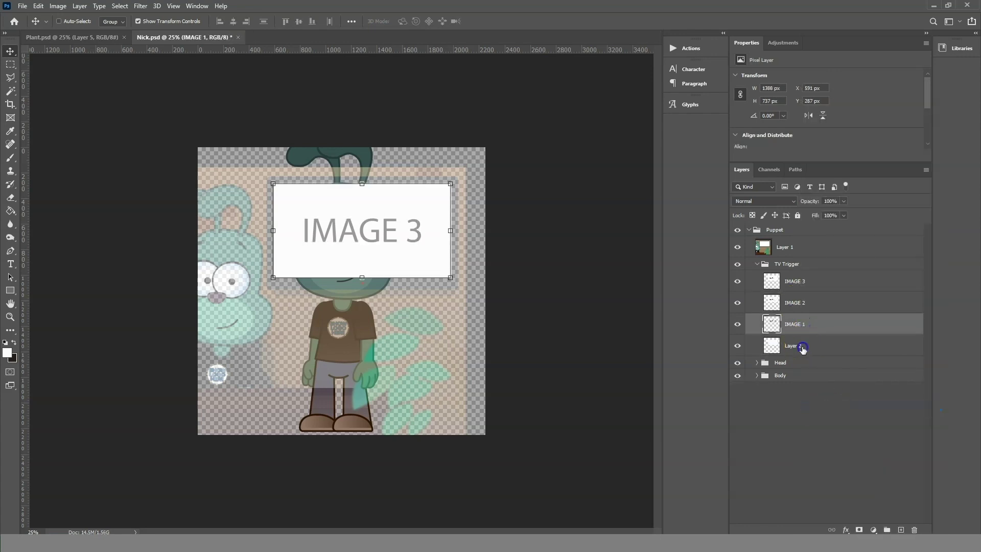
pyautogui.rightClick(806, 345)
pyautogui.click(842, 406)
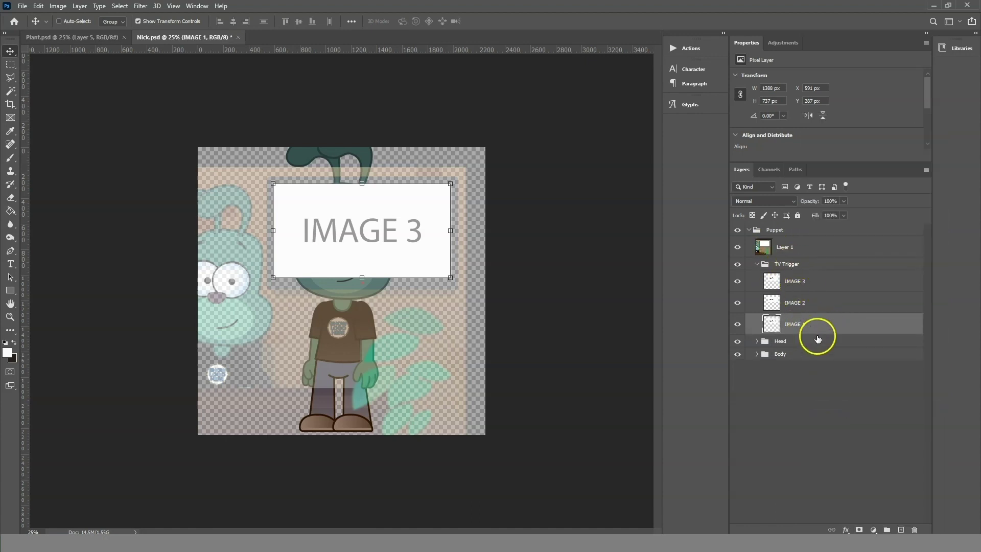
pyautogui.hotkey('alt', ']')
pyautogui.hotkey('alt', ']')
pyautogui.click(803, 324)
pyautogui.click(806, 283)
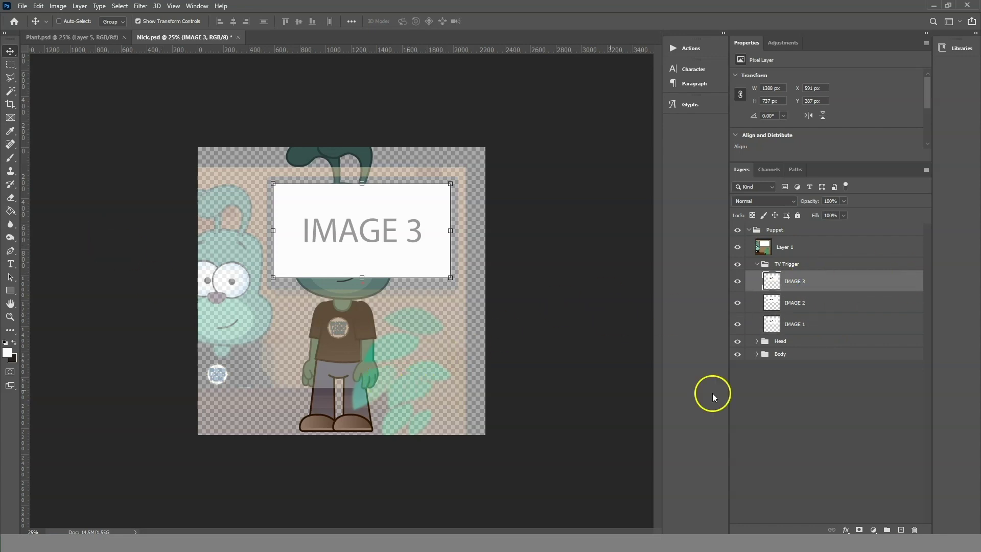
# Move the semi-transparent scene reference so its rabbit lines up with the puppet, and place the TV Trigger group over the reference's TV screen.
pyautogui.click(814, 249)
pyautogui.moveTo(259, 378); pyautogui.dragTo(378, 337)
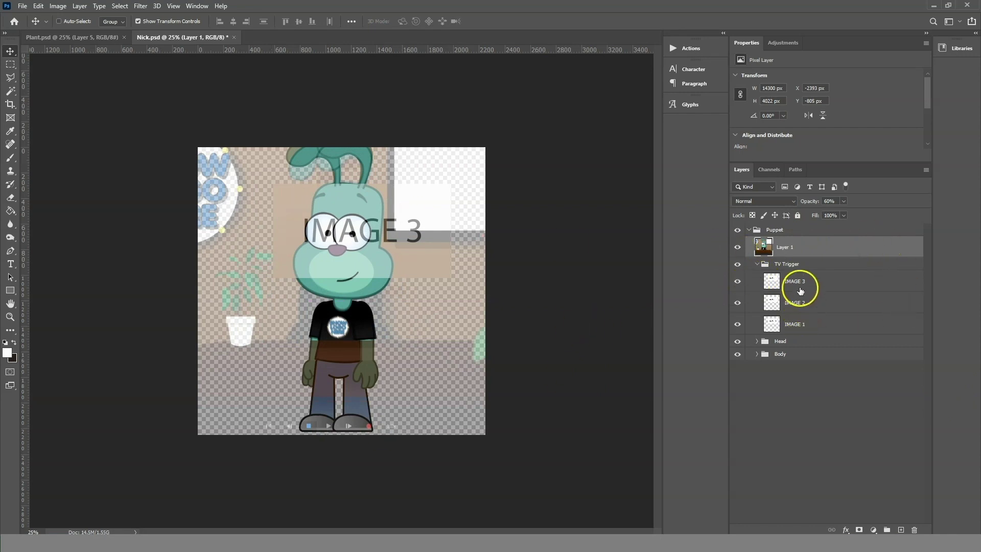
pyautogui.click(738, 265)
pyautogui.click(738, 265)
pyautogui.click(799, 264)
pyautogui.moveTo(411, 276); pyautogui.dragTo(482, 219)
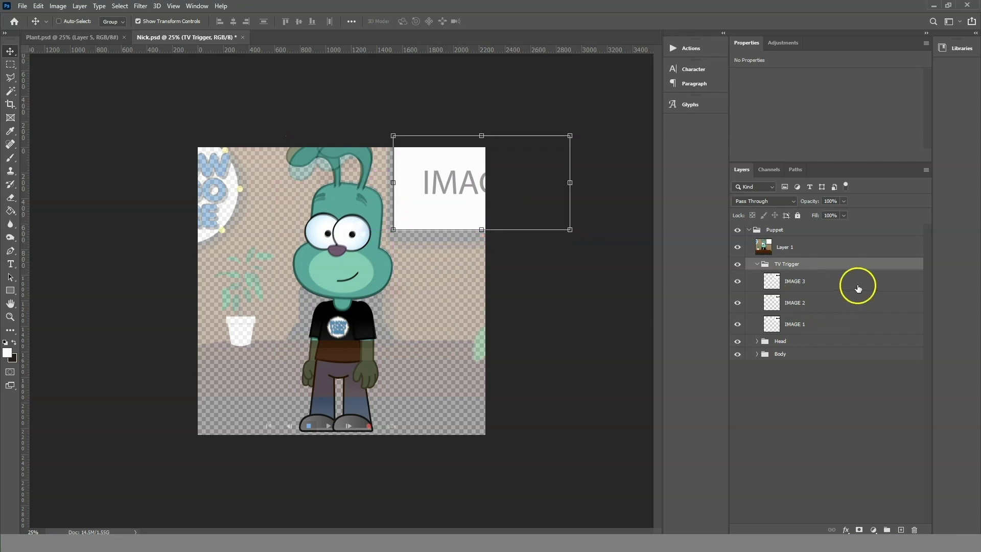
# Delete the scene reference Layer 1 and save the puppet document with the TV Trigger group collapsed.
pyautogui.click(806, 253)
pyautogui.press('Delete')
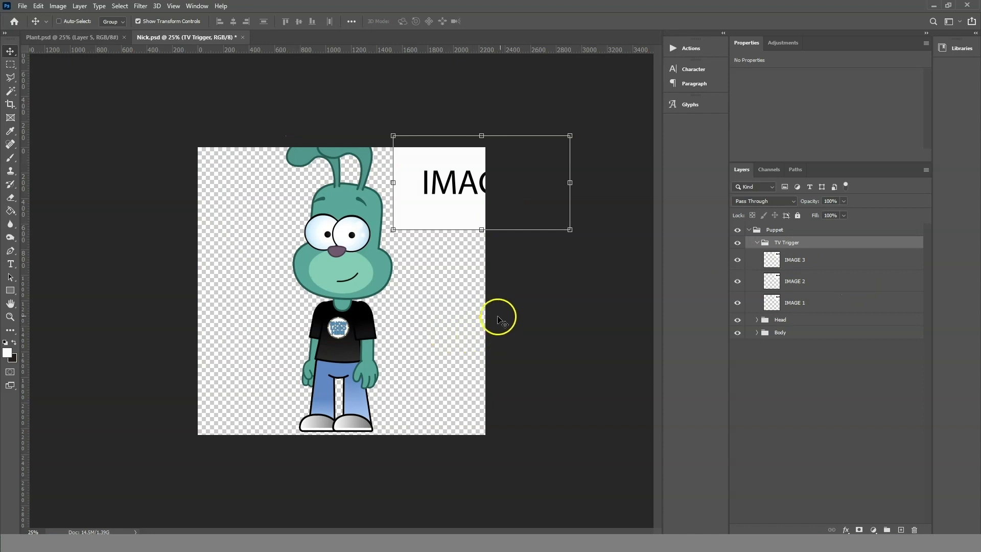
pyautogui.click(757, 243)
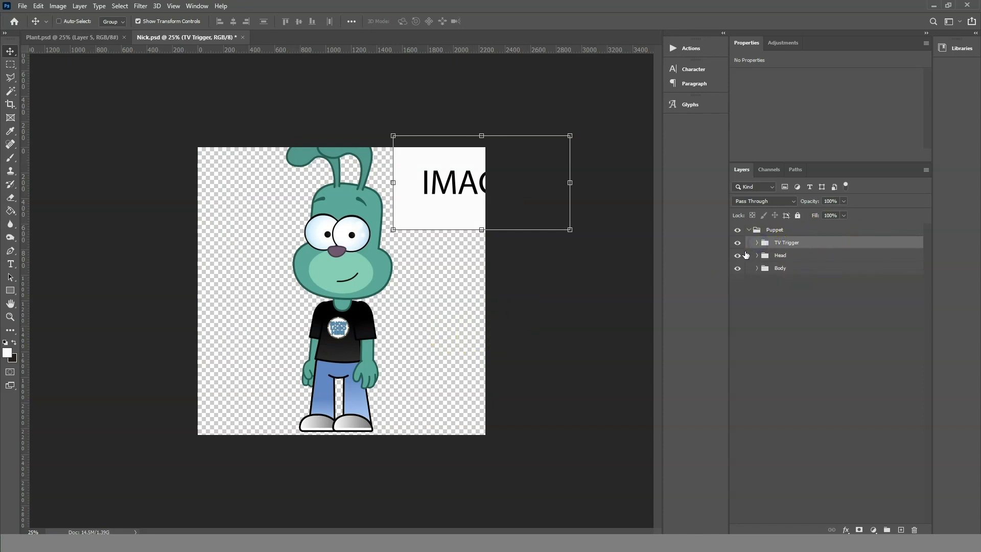
pyautogui.click(26, 6)
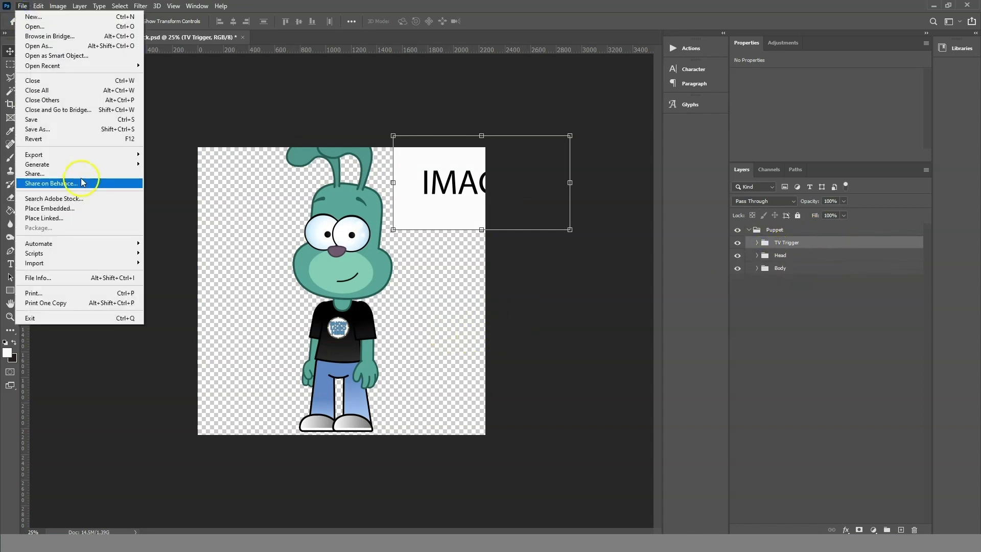
pyautogui.click(85, 122)
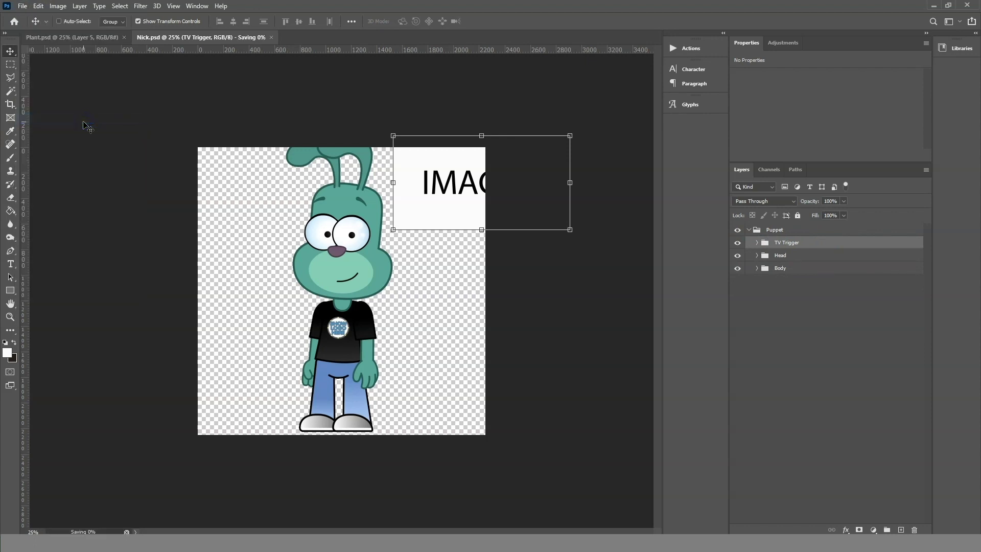
# Hide the IMAGE 1, IMAGE 2 and IMAGE 3 layers in the TV Trigger group and save the document again.
pyautogui.click(757, 242)
pyautogui.click(739, 260)
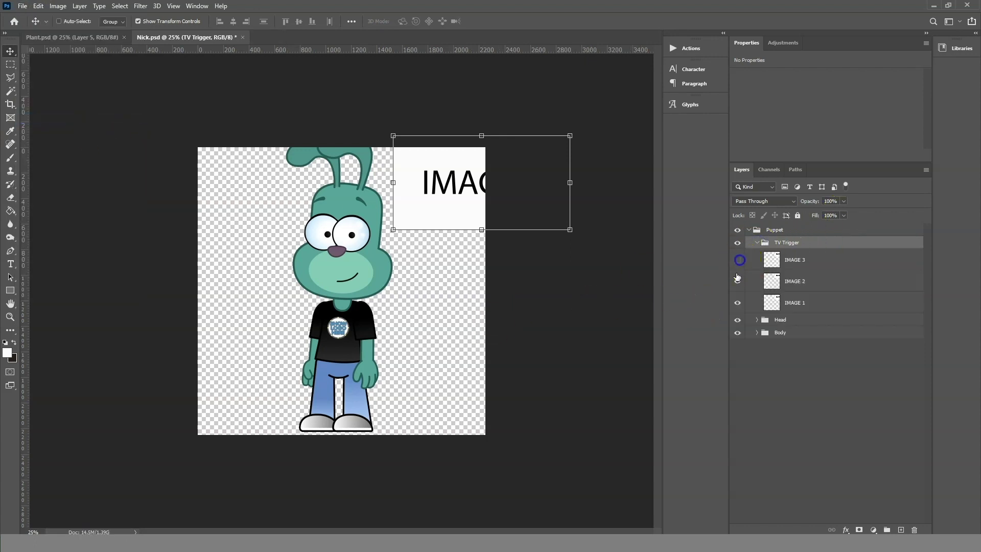
pyautogui.click(737, 302)
pyautogui.click(27, 8)
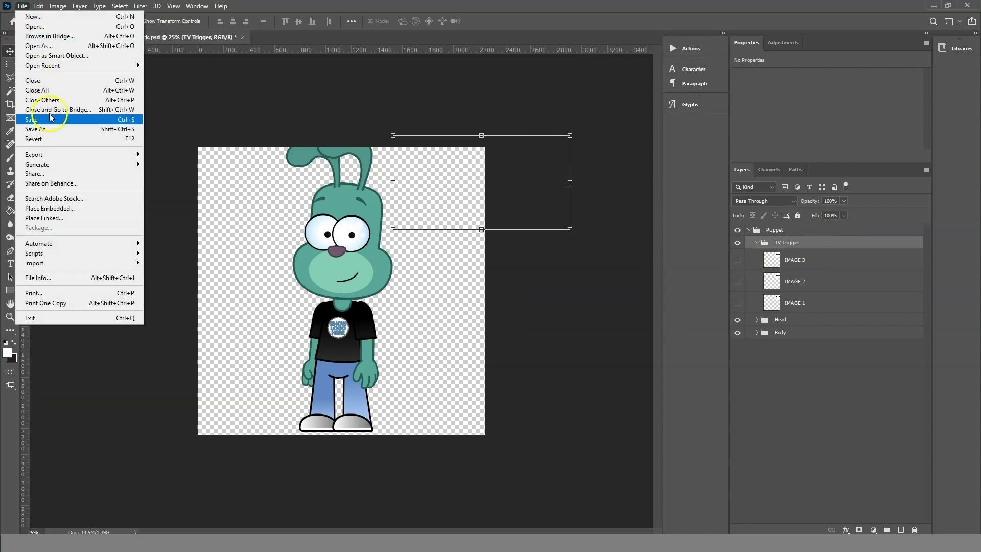
pyautogui.click(53, 120)
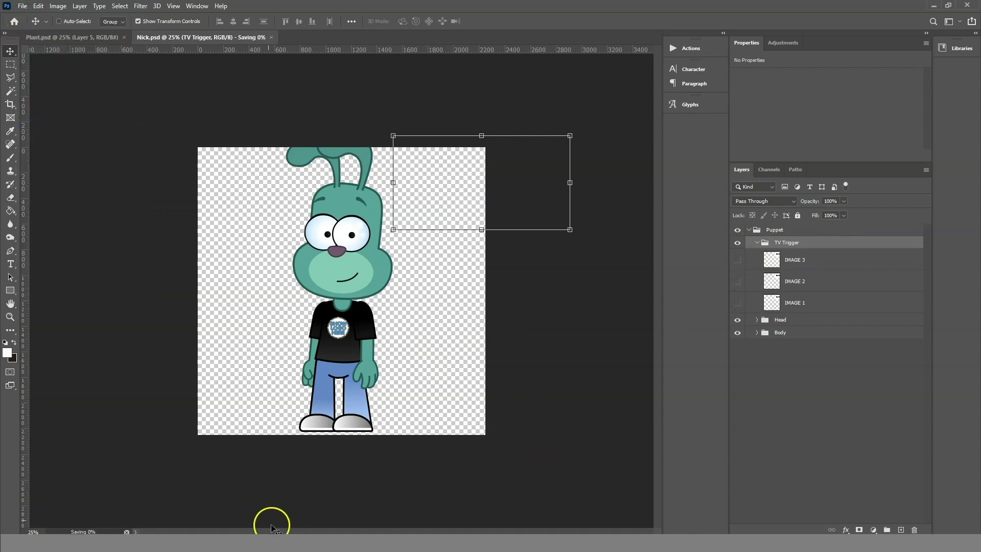
# Switch to Character Animator and open the Rabbit puppet for rigging, with its Head group collapsed.
pyautogui.moveTo(257, 531)
pyautogui.click(253, 503)
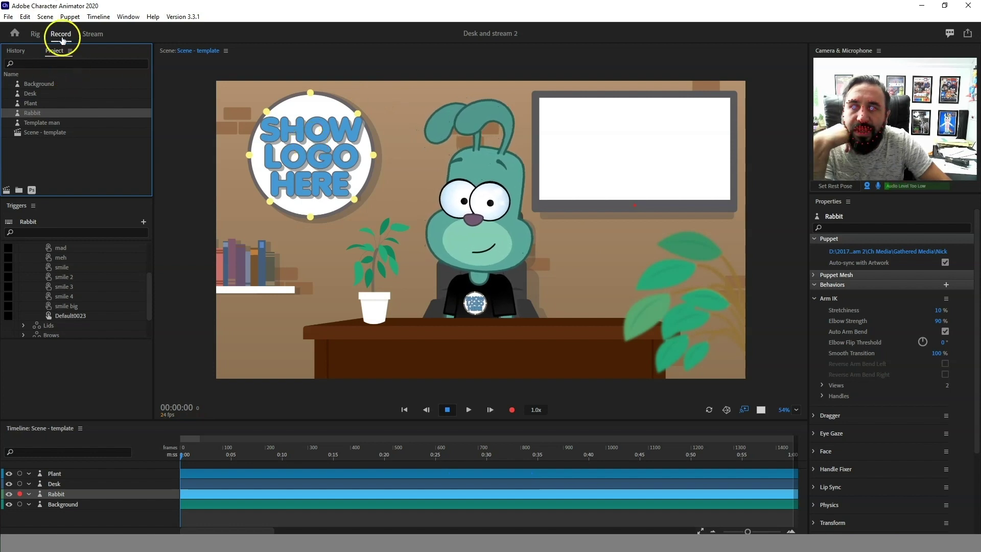
pyautogui.doubleClick(38, 112)
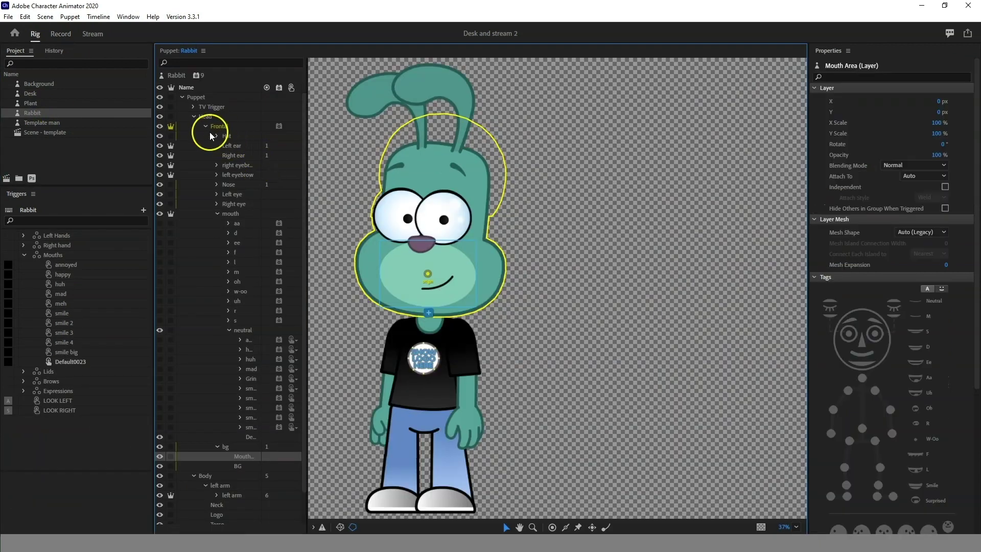
pyautogui.click(194, 116)
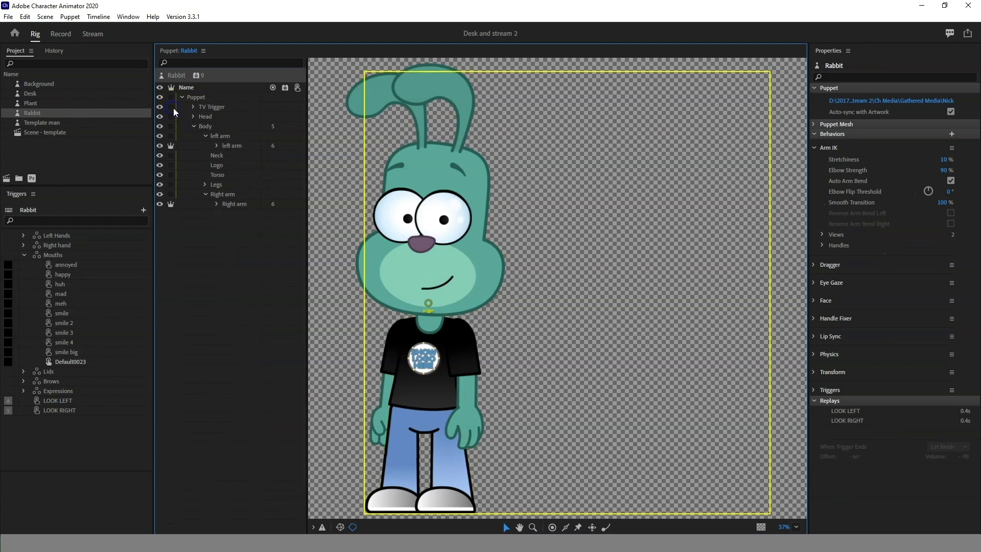
# Make the TV Trigger group independent and set its attach style to Free.
pyautogui.click(225, 107)
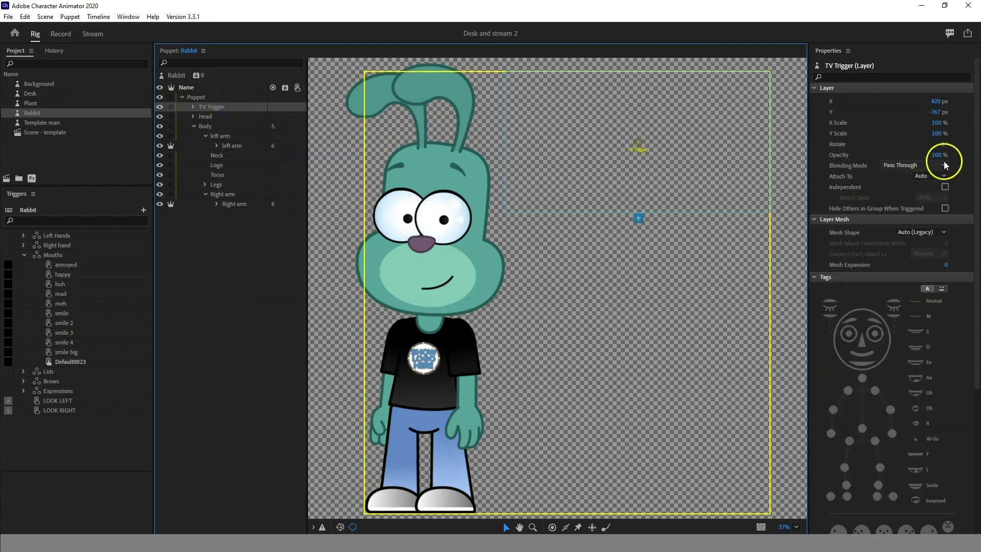
pyautogui.click(947, 187)
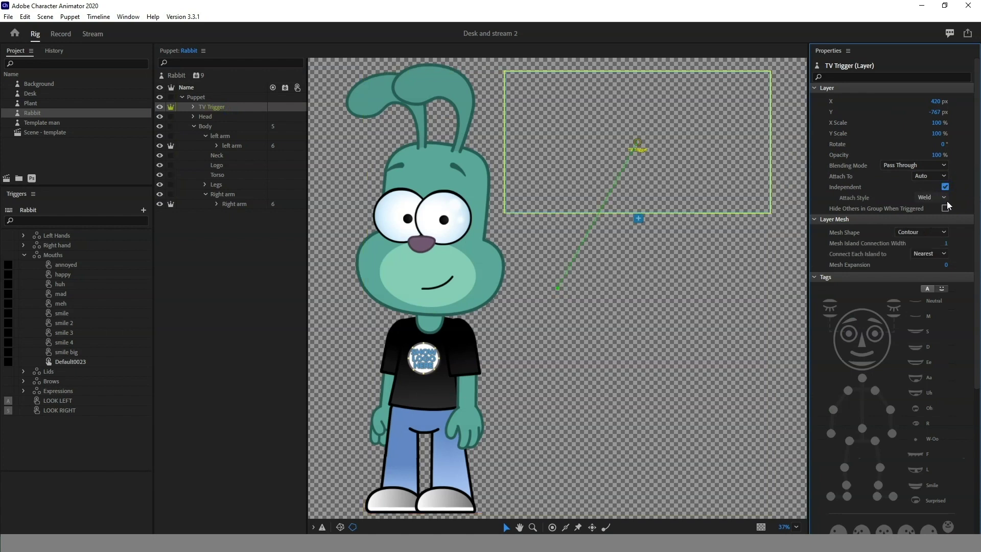
pyautogui.click(945, 227)
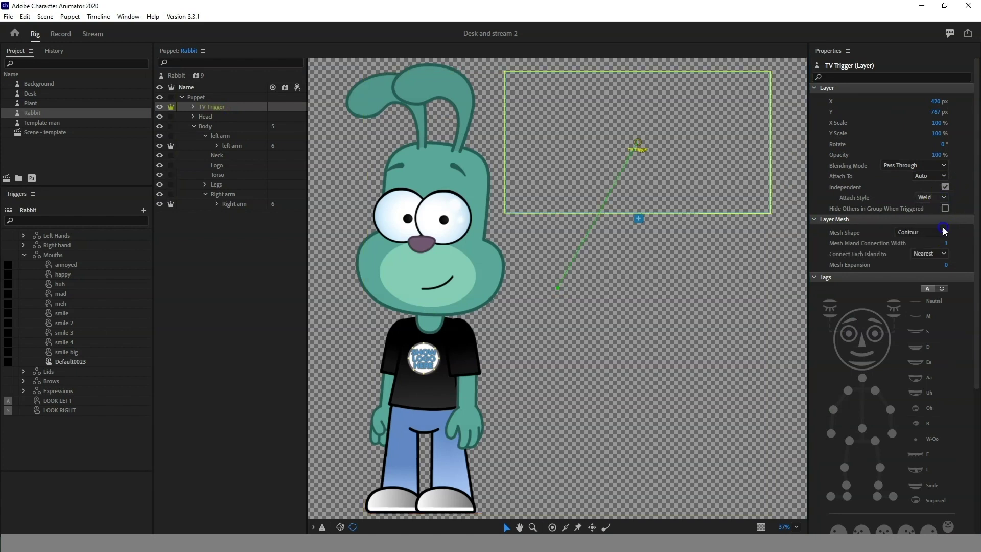
# Expand the TV Trigger group and show its IMAGE 1 layer on the puppet.
pyautogui.click(193, 107)
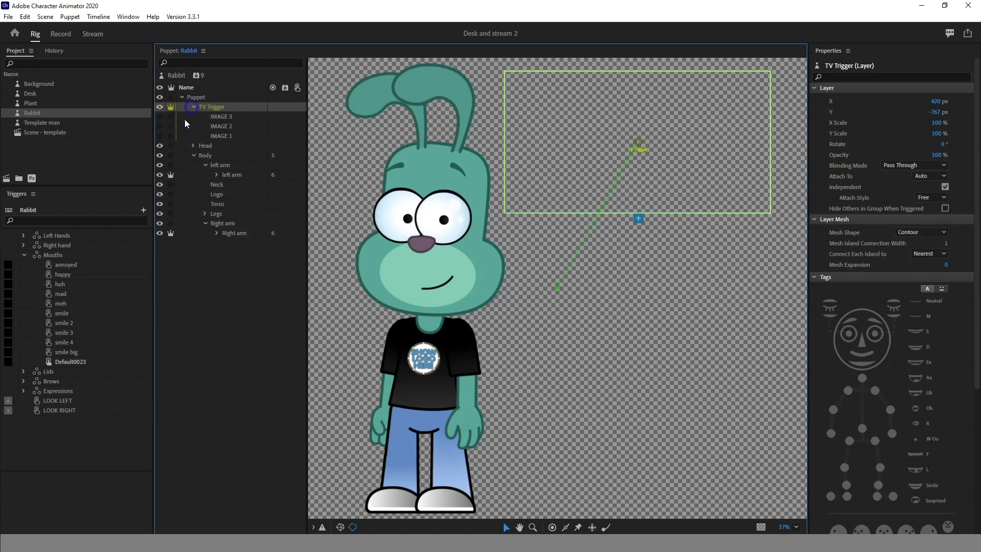
pyautogui.click(160, 136)
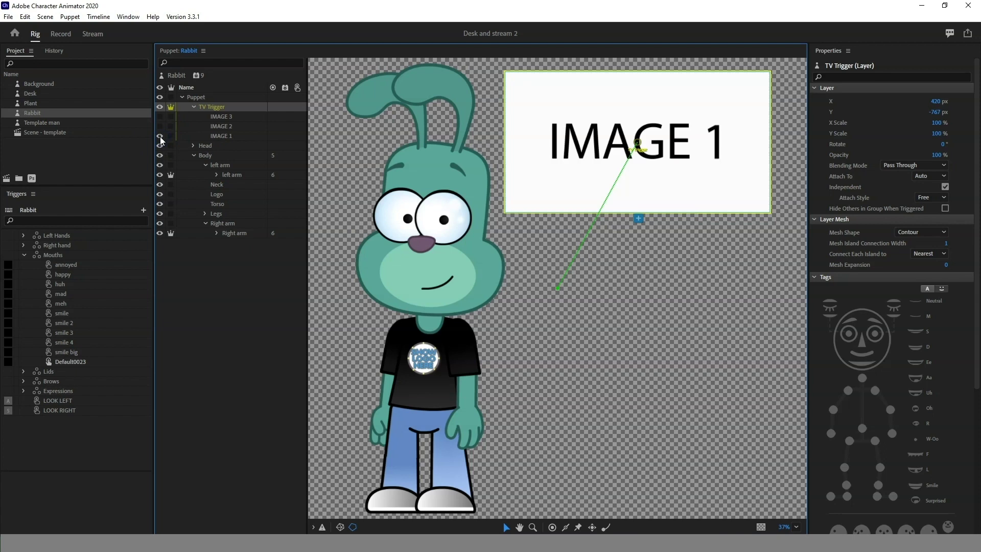
# Preview IMAGE 1 against the TV in the recording scene and return to rigging the Rabbit puppet.
pyautogui.click(61, 36)
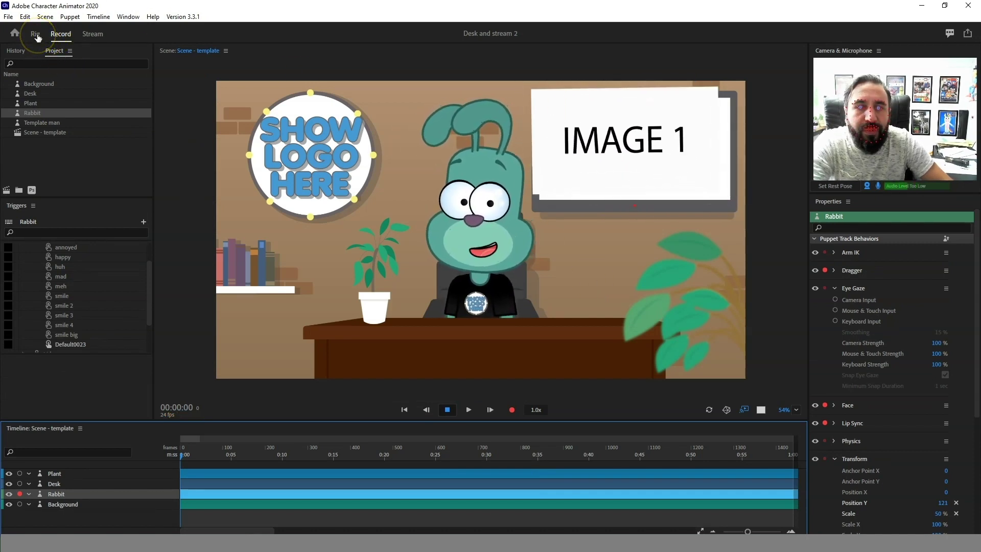
pyautogui.click(35, 34)
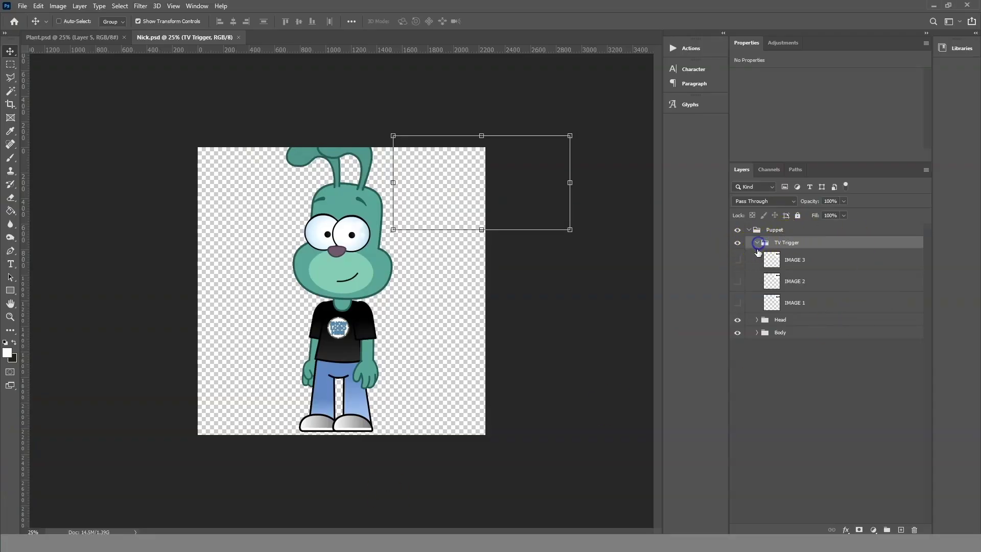
# Switch to Photoshop, move the TV Trigger group out of and below the Puppet group, and save the document.
pyautogui.click(758, 243)
pyautogui.moveTo(786, 243)
pyautogui.mouseDown()
pyautogui.moveTo(777, 222)
pyautogui.moveTo(774, 269)
pyautogui.moveTo(788, 225)
pyautogui.mouseUp()
pyautogui.click(751, 243)
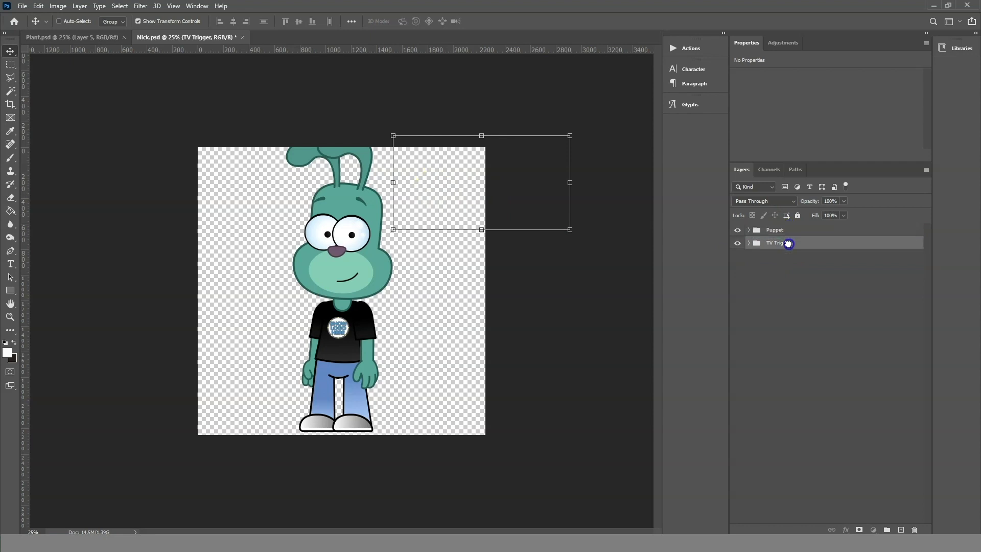
pyautogui.click(23, 6)
pyautogui.click(89, 123)
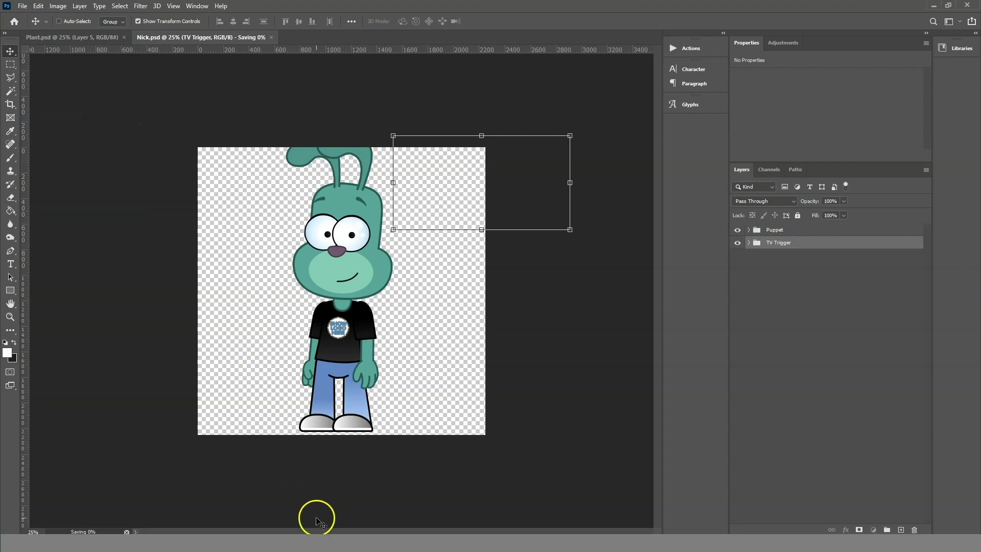
# Switch back to Character Animator and expand the relocated TV Trigger group in the reimported Rabbit puppet.
pyautogui.moveTo(252, 535)
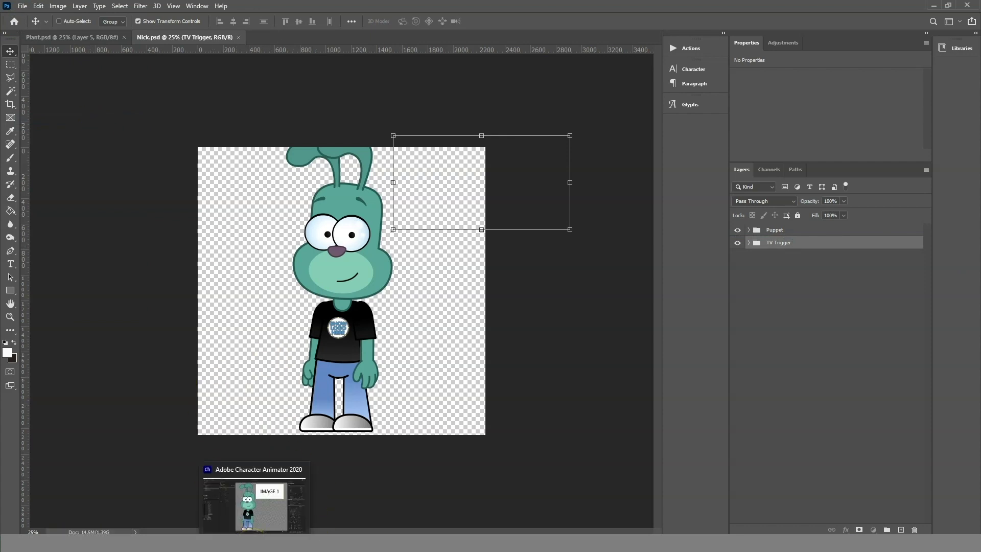
pyautogui.click(256, 504)
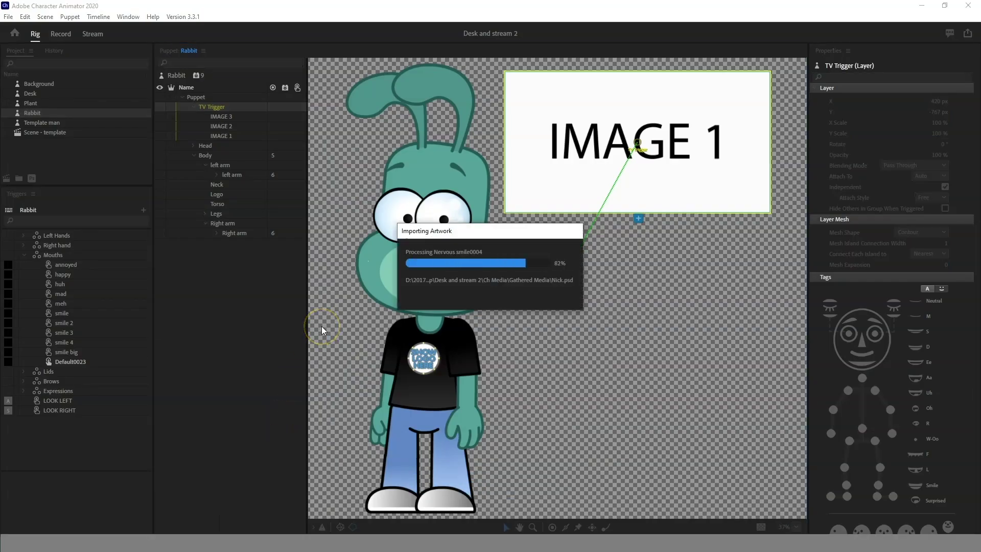
pyautogui.click(184, 97)
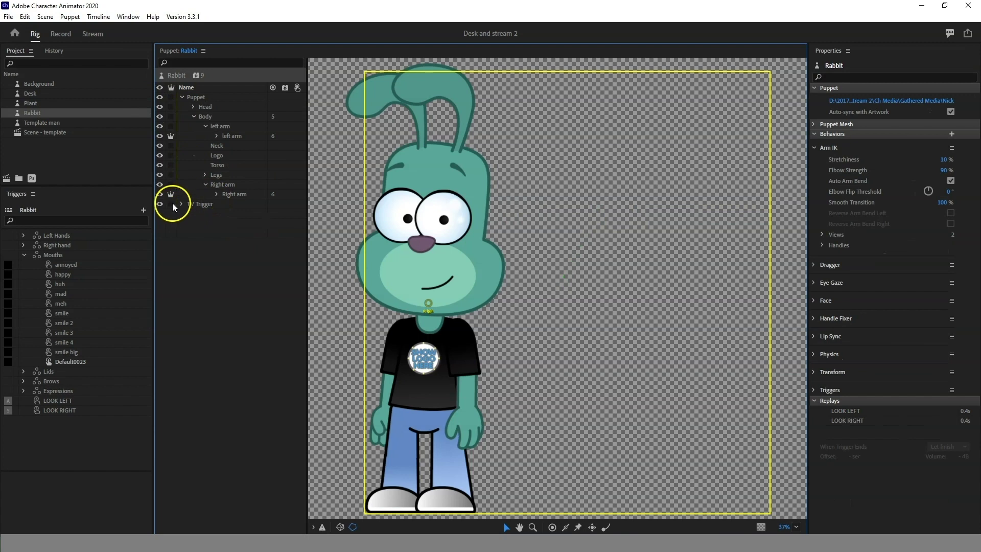
pyautogui.click(185, 204)
pyautogui.click(181, 204)
pyautogui.click(207, 204)
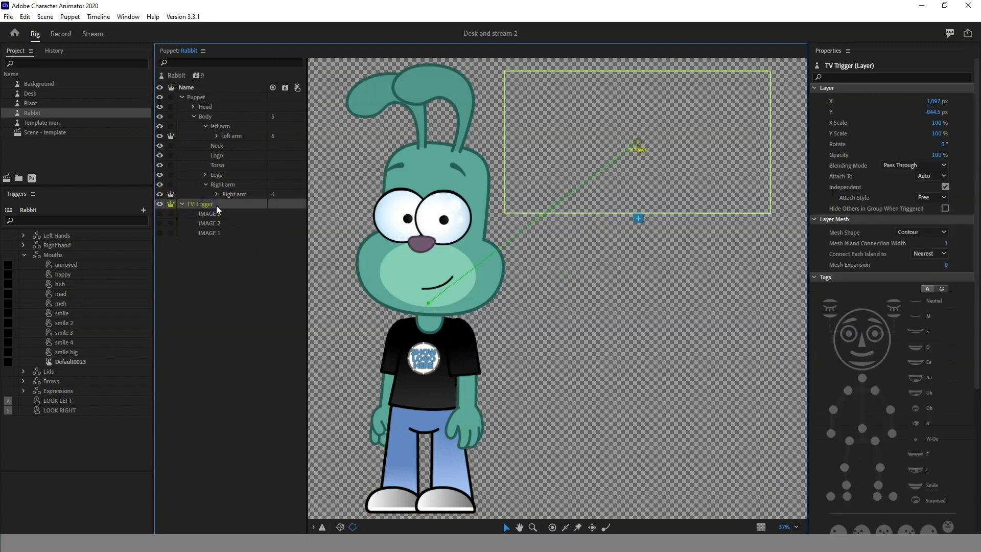
# Create triggers from the IMAGE 3, IMAGE 2 and IMAGE 1 layers of the TV Trigger group.
pyautogui.click(212, 213)
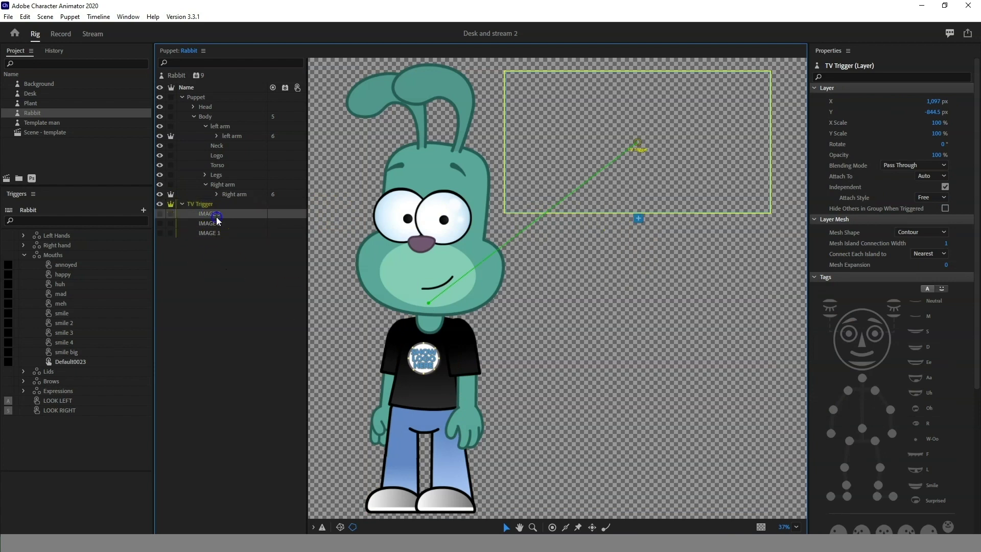
pyautogui.keyDown('shift'); pyautogui.click(226, 233); pyautogui.keyUp('shift')
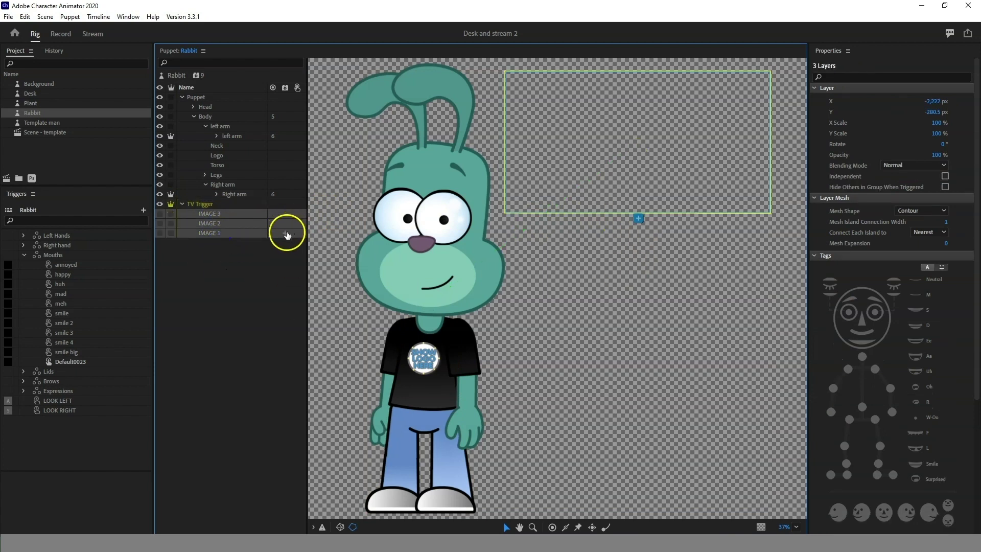
pyautogui.moveTo(210, 221); pyautogui.dragTo(57, 438)
# Assign the trigger keys 1, 2 and 3 to IMAGE 1, IMAGE 2 and IMAGE 3 respectively.
pyautogui.click(8, 423)
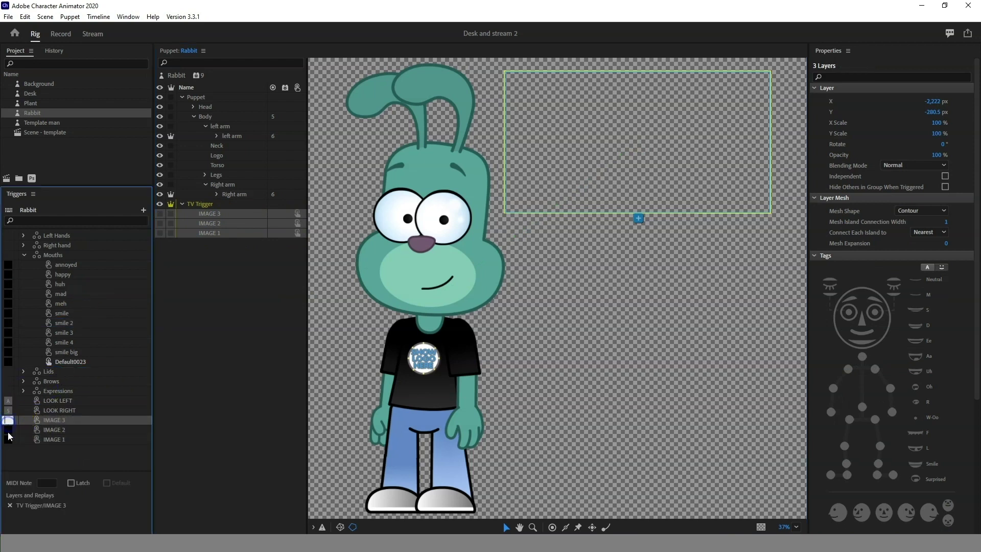
pyautogui.click(8, 439)
pyautogui.click(9, 429)
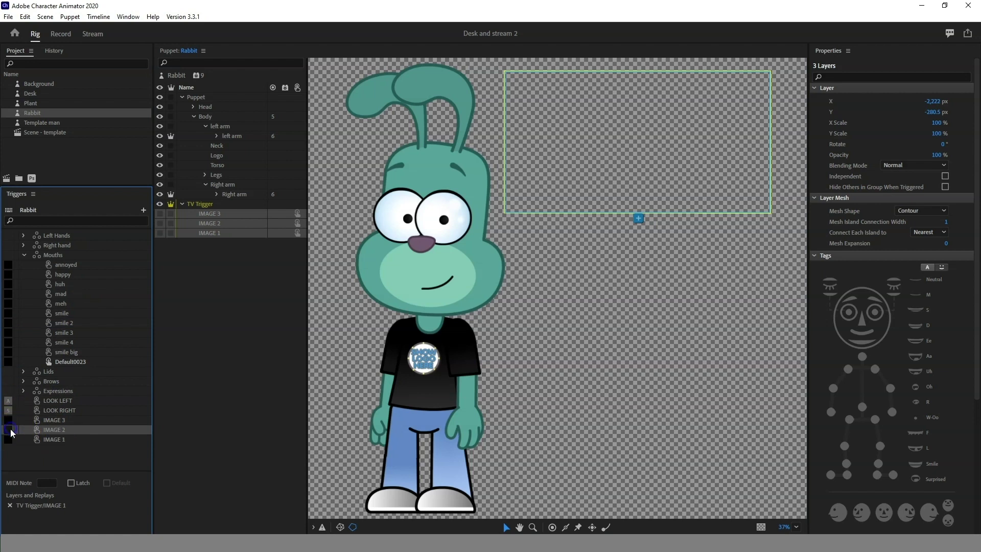
pyautogui.click(10, 420)
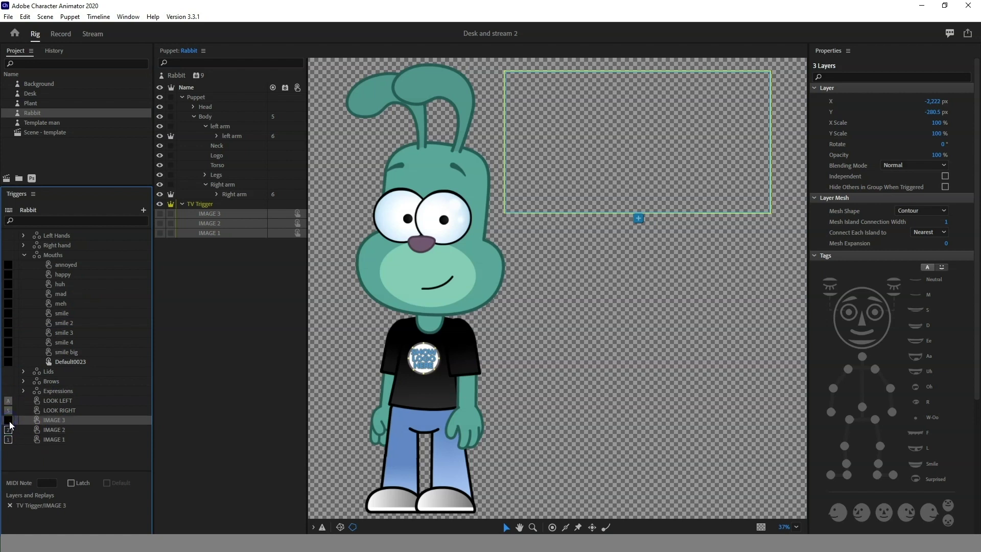
pyautogui.click(19, 461)
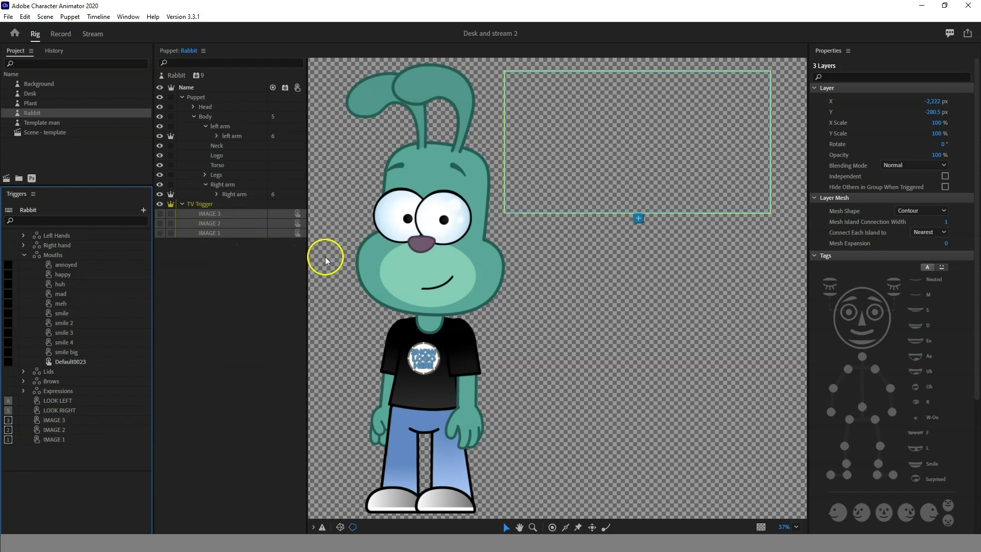
# Enable Hide Others in Group When Triggered for the three image layers.
pyautogui.click(945, 188)
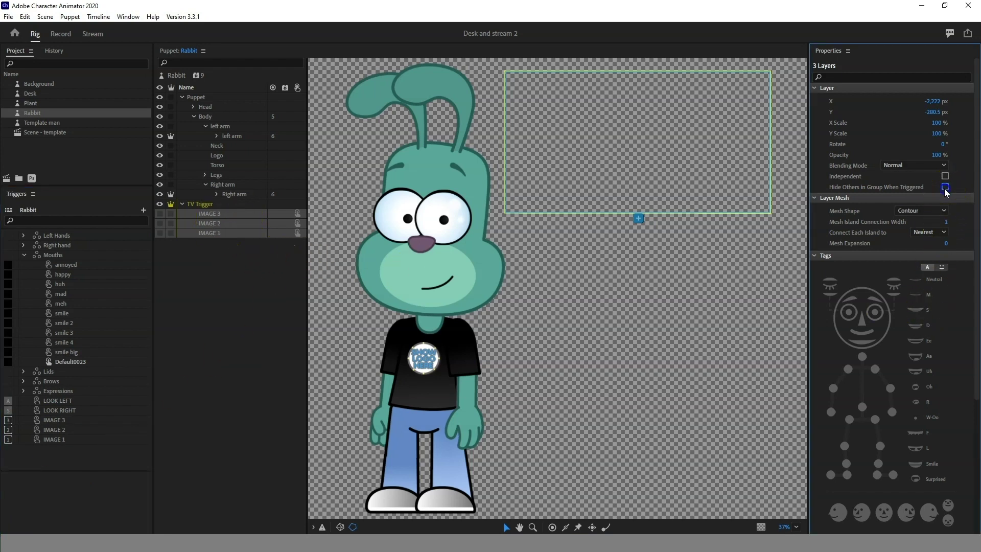
pyautogui.click(63, 420)
# Test the image triggers in the recording scene and check how the images sit on the TV.
pyautogui.click(65, 38)
pyautogui.click(618, 277)
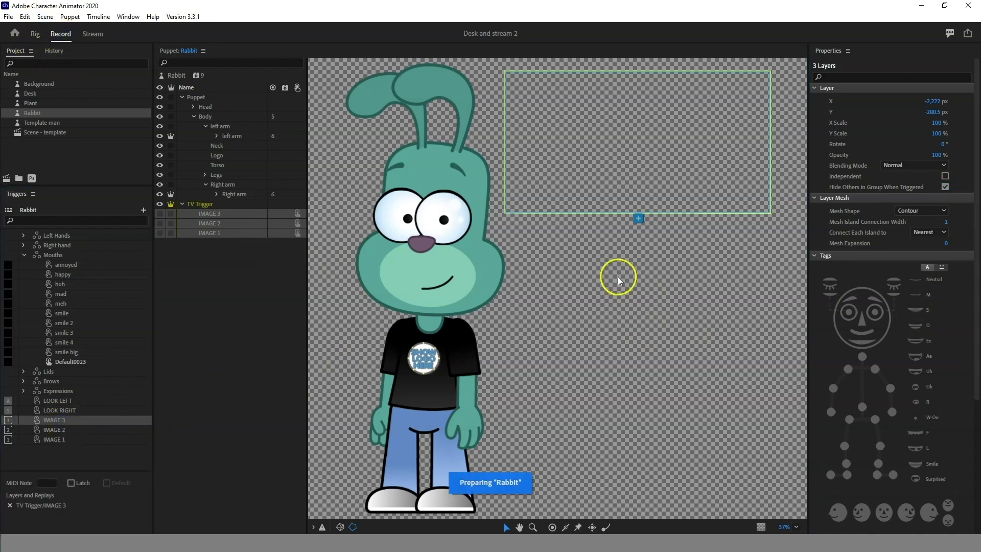
pyautogui.click(576, 272)
pyautogui.click(247, 274)
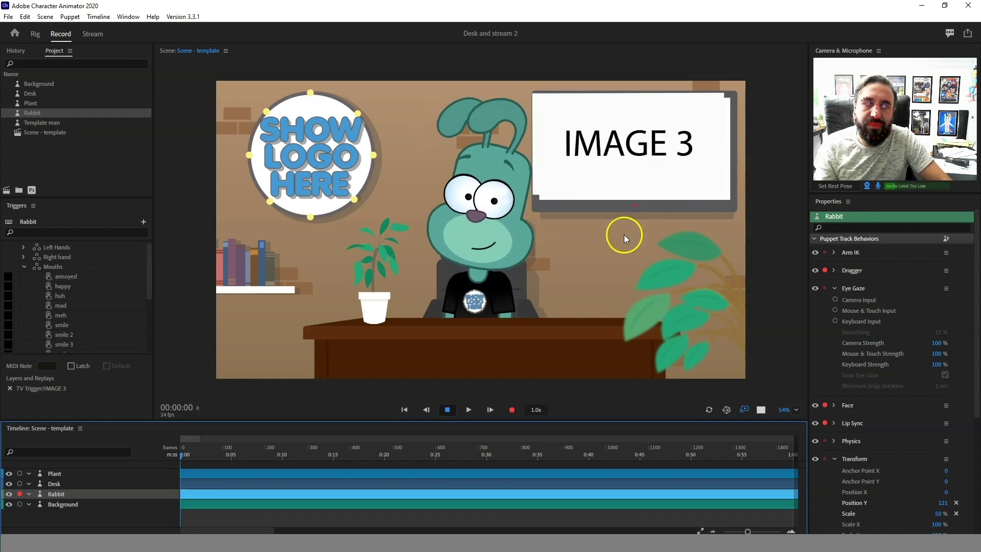
# Attach the TV Trigger group to origin in the rig, then collapse the Puppet group and make it independent.
pyautogui.click(34, 34)
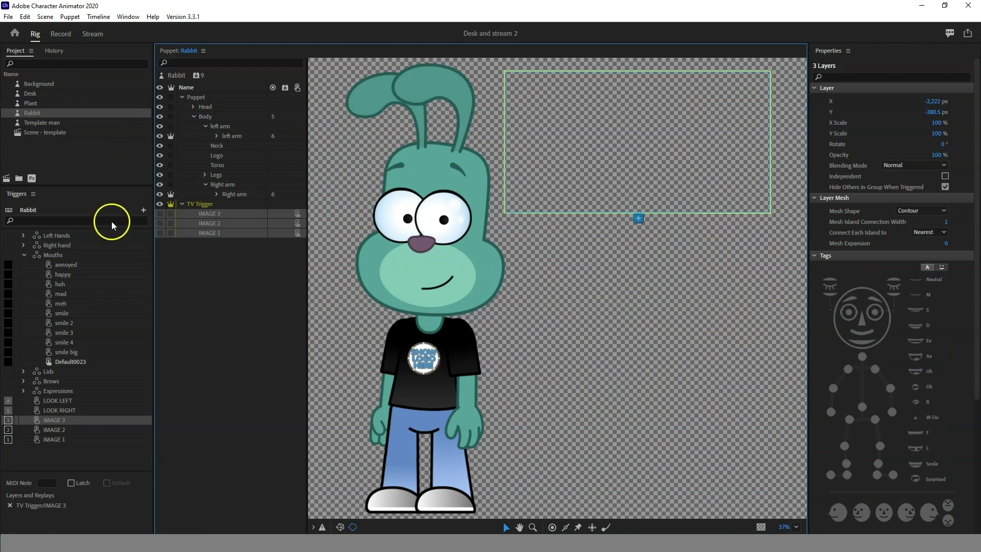
pyautogui.click(204, 206)
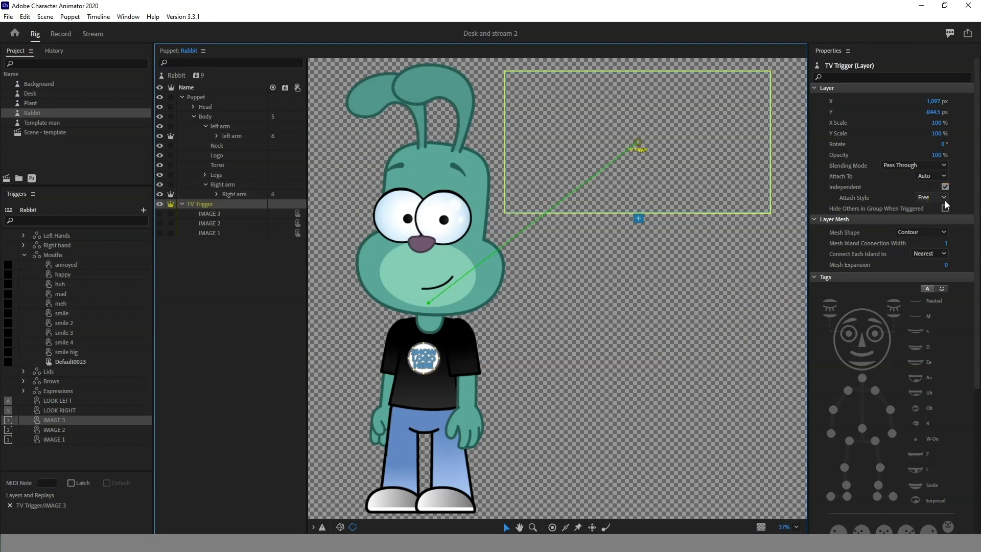
pyautogui.click(943, 176)
pyautogui.click(245, 244)
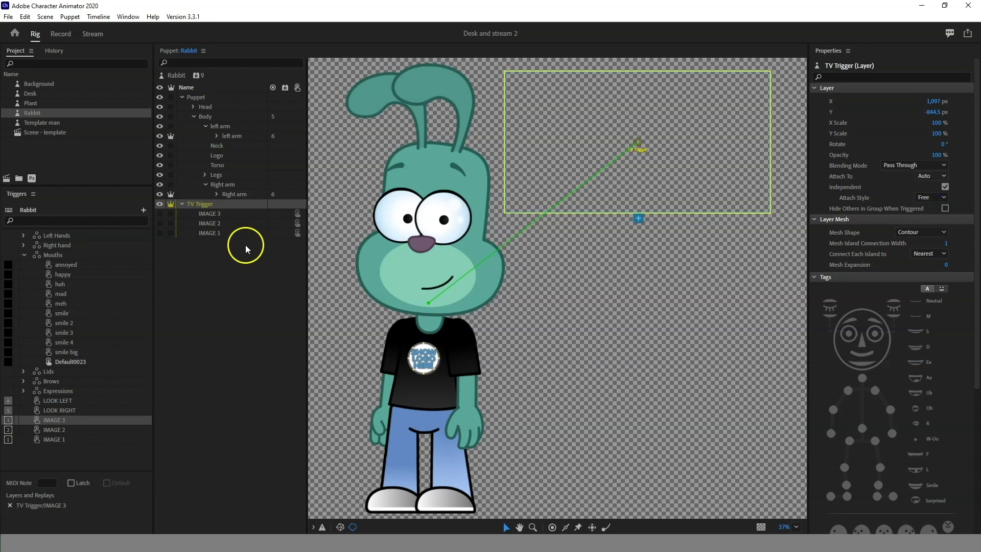
pyautogui.click(942, 176)
pyautogui.click(931, 197)
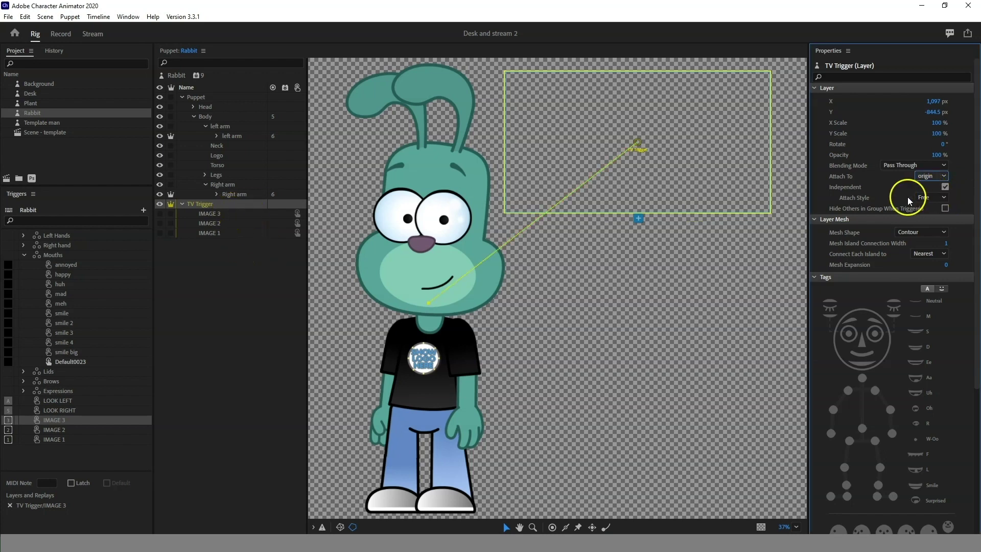
pyautogui.click(182, 97)
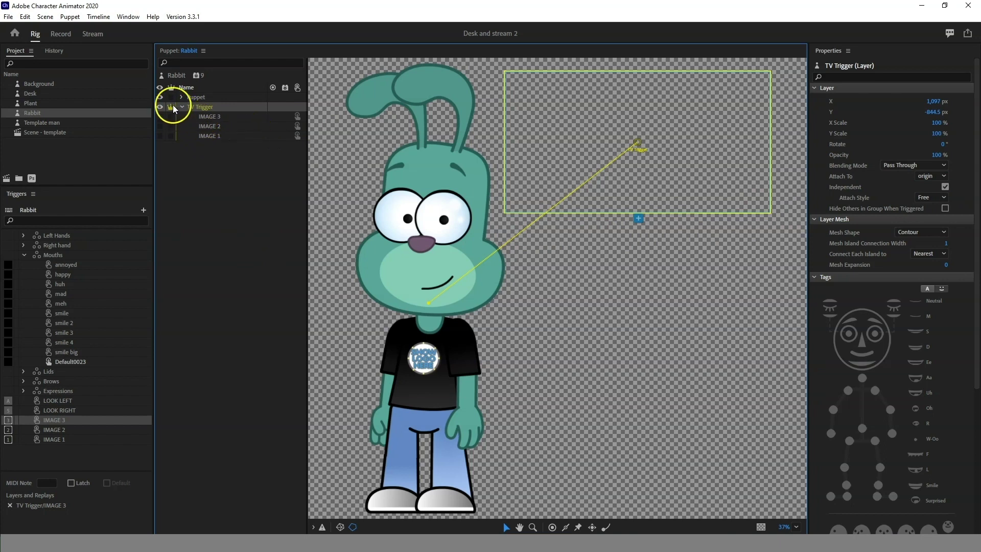
# Test the IMAGE 1, IMAGE 2 and IMAGE 3 triggers on the TV in the recording scene.
pyautogui.click(68, 33)
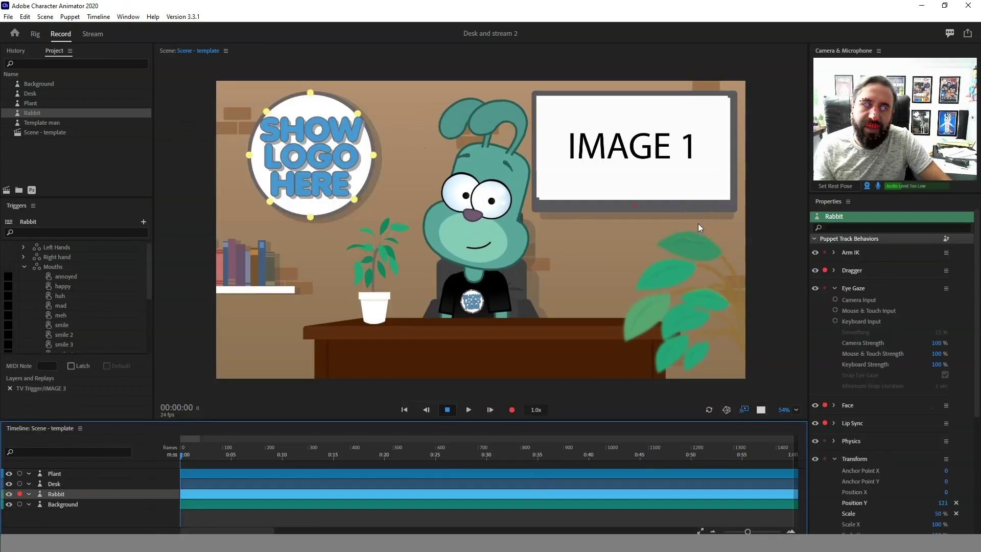
pyautogui.press('2')
pyautogui.press('3')
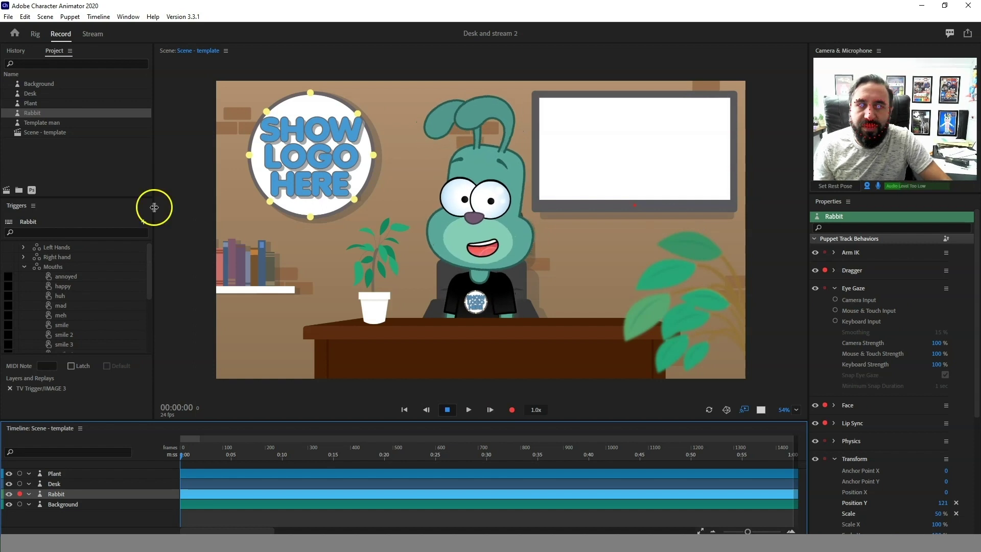
# Turn on Latch for the IMAGE 1, IMAGE 2 and IMAGE 3 triggers together.
pyautogui.scroll(-4, 95, 321)
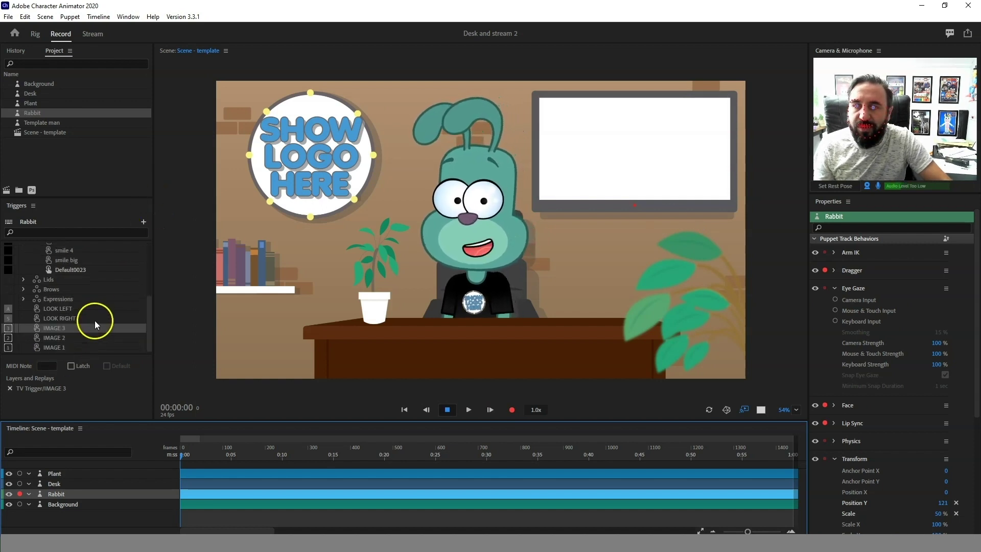
pyautogui.keyDown('shift'); pyautogui.click(60, 347); pyautogui.keyUp('shift')
pyautogui.click(72, 366)
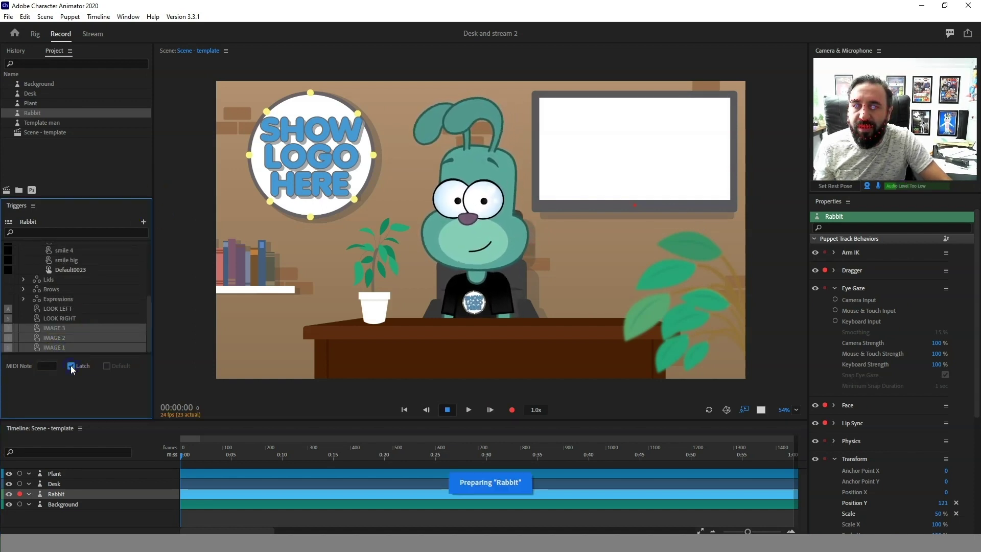
# Show the IMAGE 1 layer in the rig and move the TV Trigger group to about X 1,129 px, Y -842 px.
pyautogui.click(34, 35)
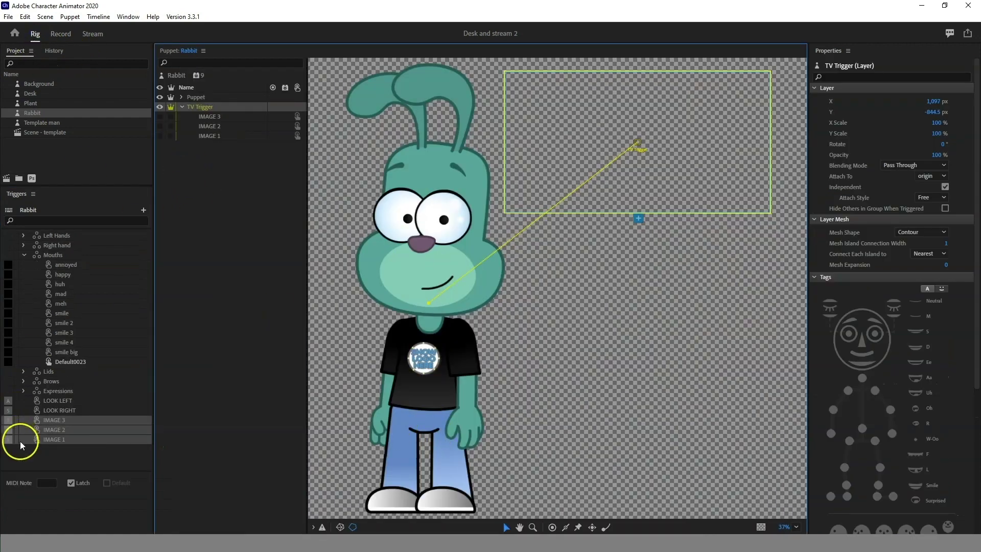
pyautogui.click(160, 136)
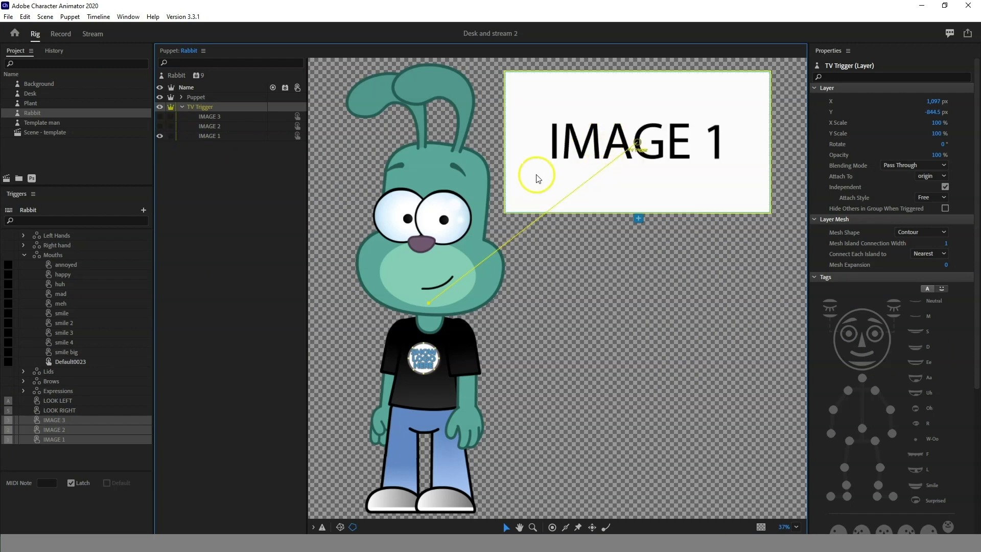
pyautogui.moveTo(558, 129)
pyautogui.mouseDown()
pyautogui.moveTo(567, 131)
pyautogui.moveTo(558, 135)
pyautogui.mouseUp()
# Test the latched image triggers and the adjusted TV alignment in the recording scene, switching the last image off again.
pyautogui.click(59, 34)
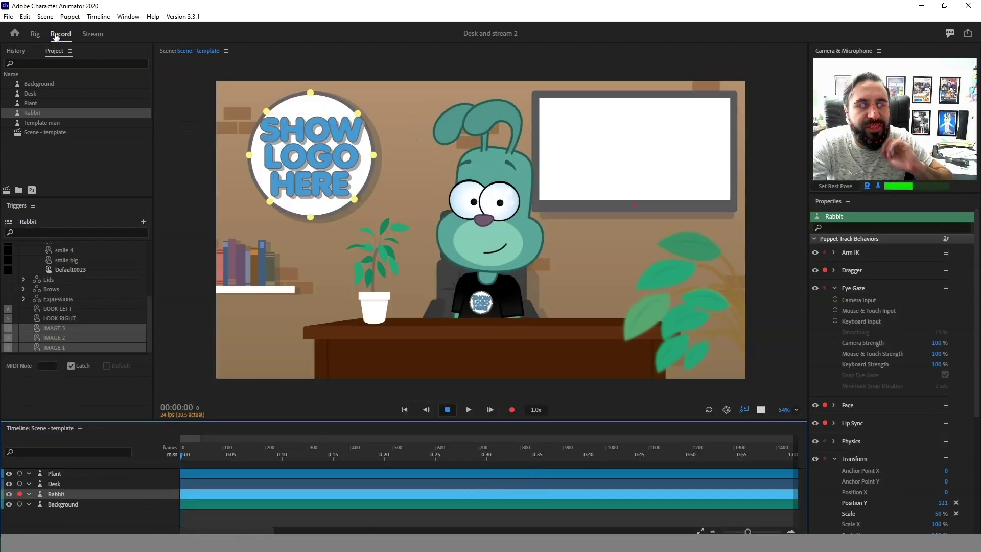
pyautogui.press('1')
pyautogui.press('2')
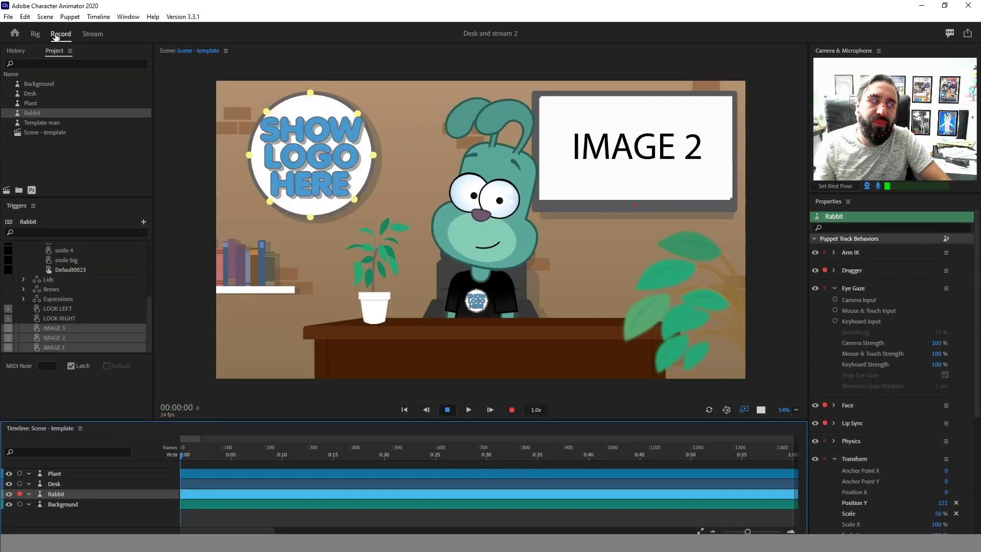
pyautogui.press('3')
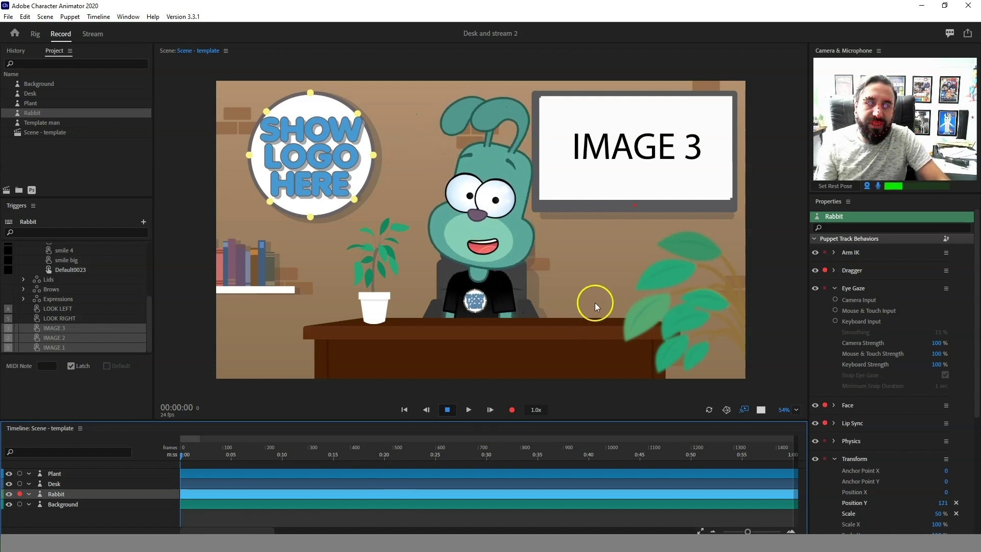
pyautogui.press('3')
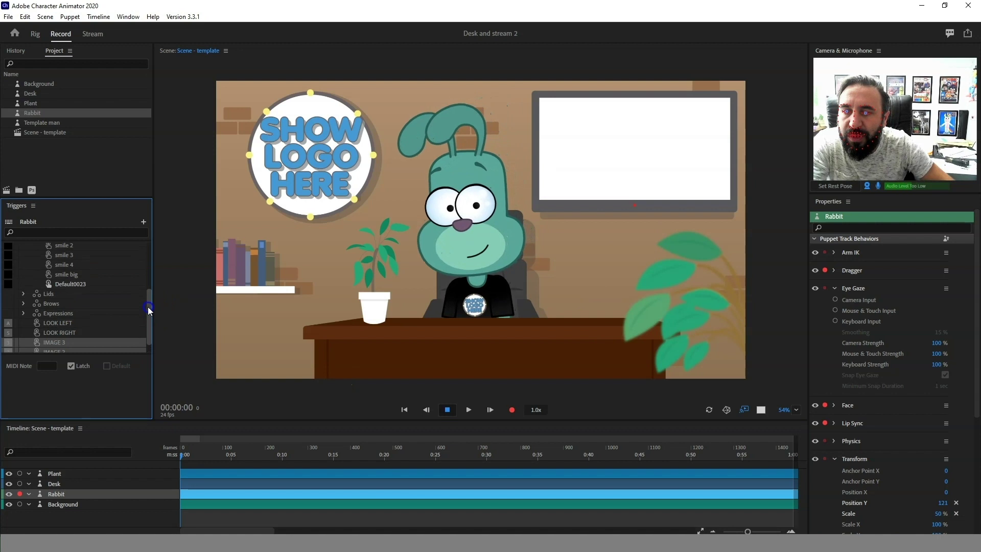
# Return to the Rabbit rig and create a new swap set in its triggers.
pyautogui.click(34, 34)
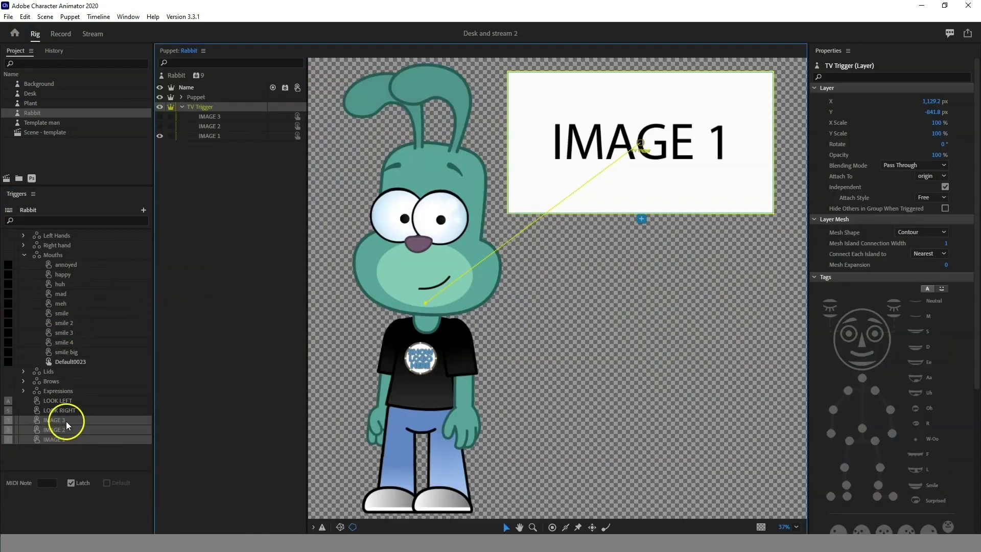
pyautogui.rightClick(66, 418)
pyautogui.click(66, 458)
pyautogui.click(66, 440)
pyautogui.keyDown('shift'); pyautogui.click(68, 423); pyautogui.keyUp('shift')
pyautogui.rightClick(68, 421)
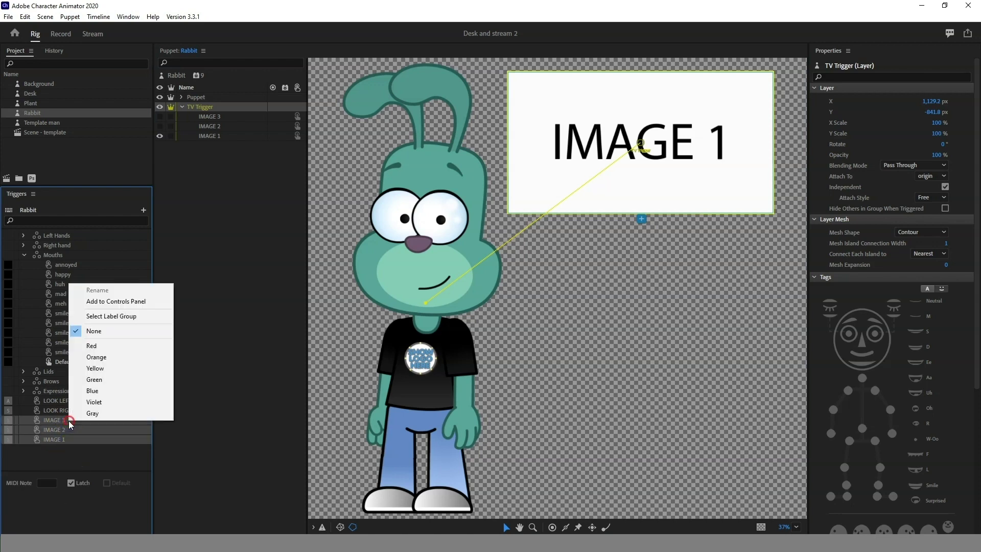
pyautogui.click(143, 210)
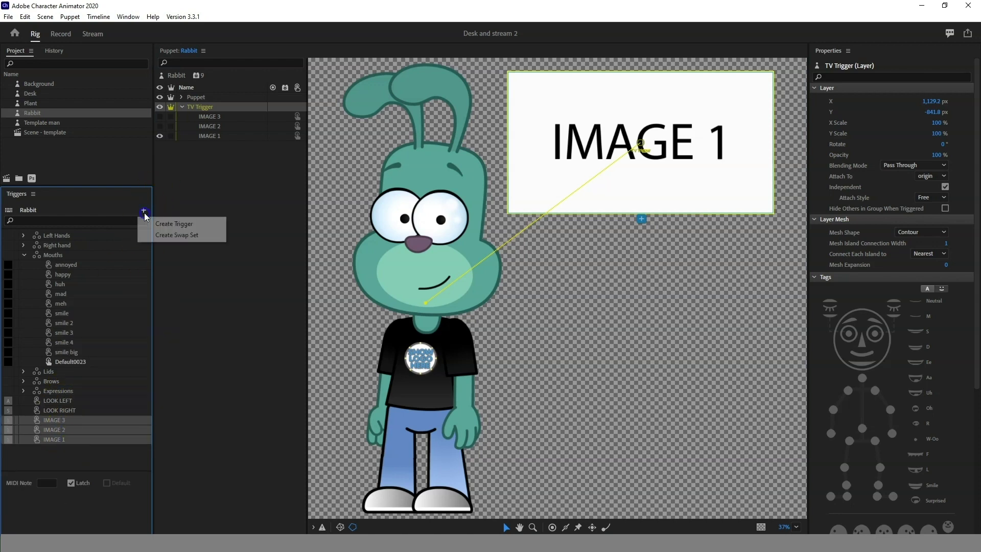
pyautogui.click(171, 234)
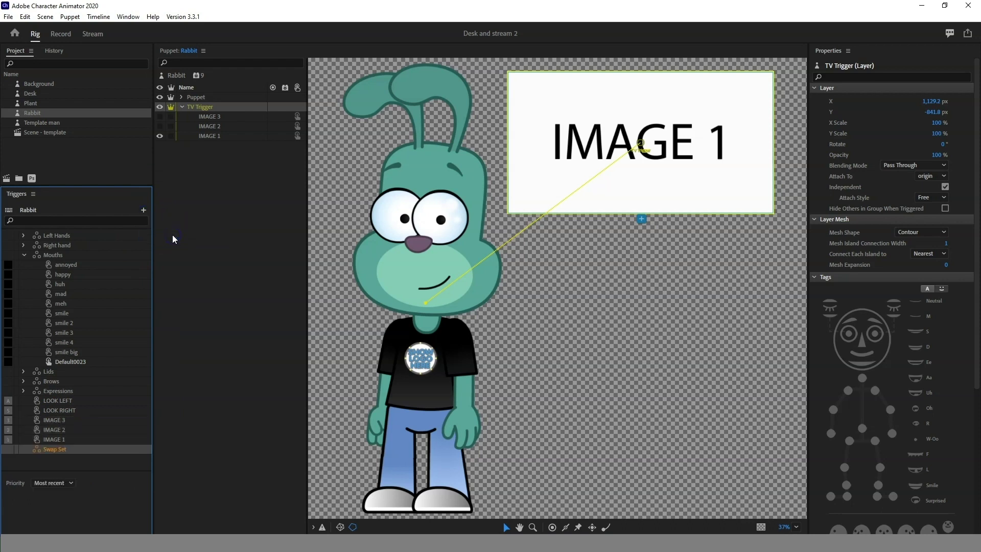
# Move the IMAGE 1, IMAGE 2 and IMAGE 3 triggers together into the new swap set.
pyautogui.click(57, 430)
pyautogui.click(61, 440)
pyautogui.keyDown('shift'); pyautogui.click(61, 420); pyautogui.keyUp('shift')
pyautogui.moveTo(61, 420); pyautogui.dragTo(62, 450)
pyautogui.click(73, 450)
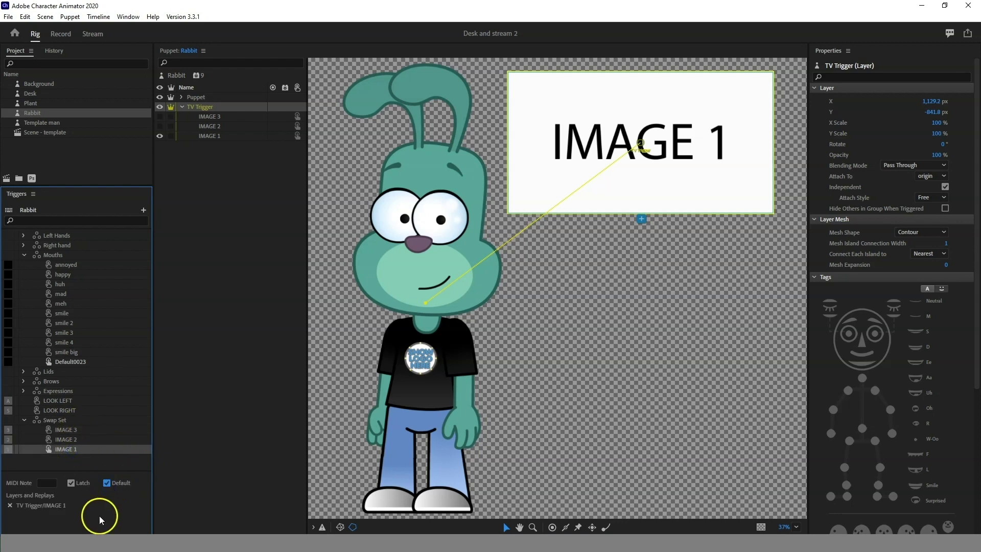
# Rename the swap set holding the three image triggers to TV.
pyautogui.click(58, 422)
pyautogui.click(100, 417)
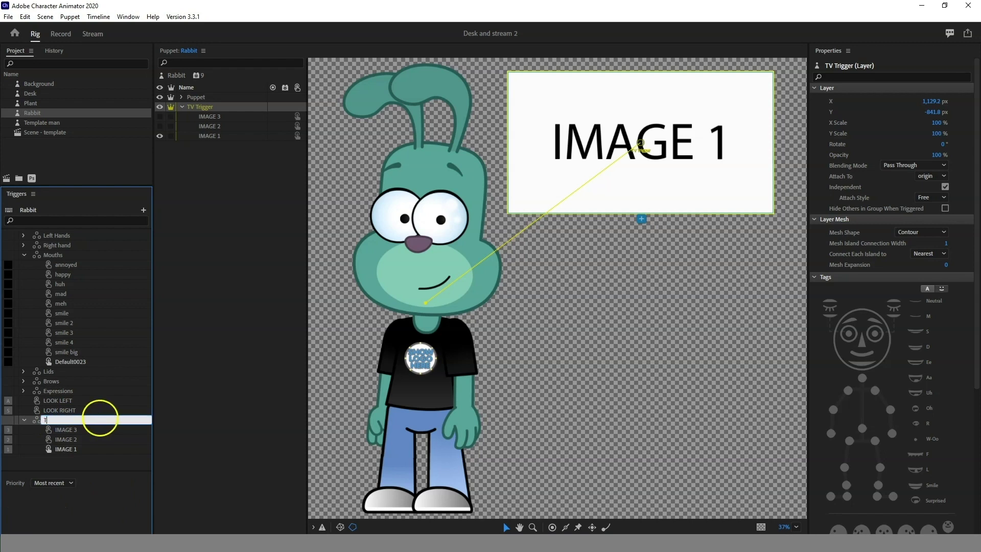
pyautogui.press('Return')
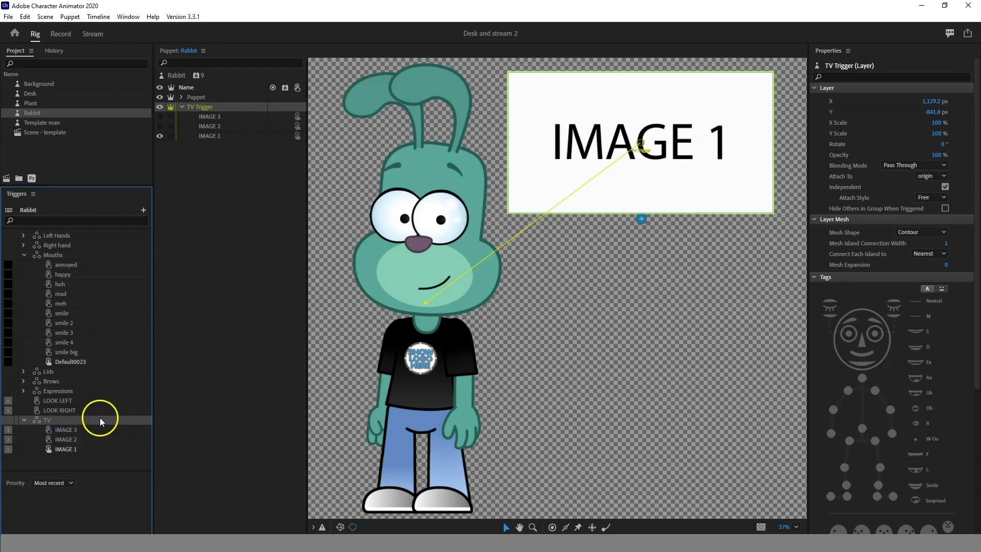
# Test the TV swap set's image triggers in the recording scene, ending on IMAGE 1.
pyautogui.click(61, 34)
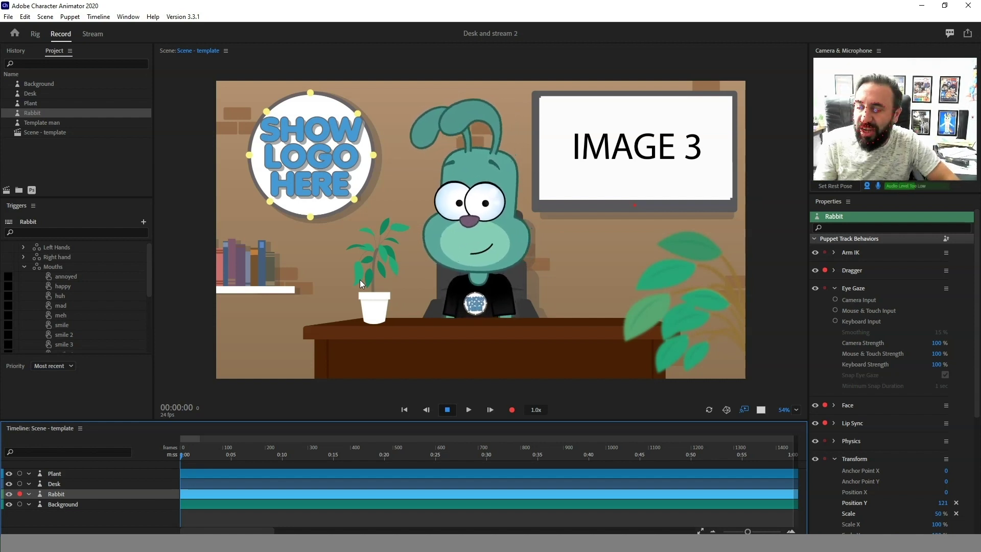
pyautogui.press('1')
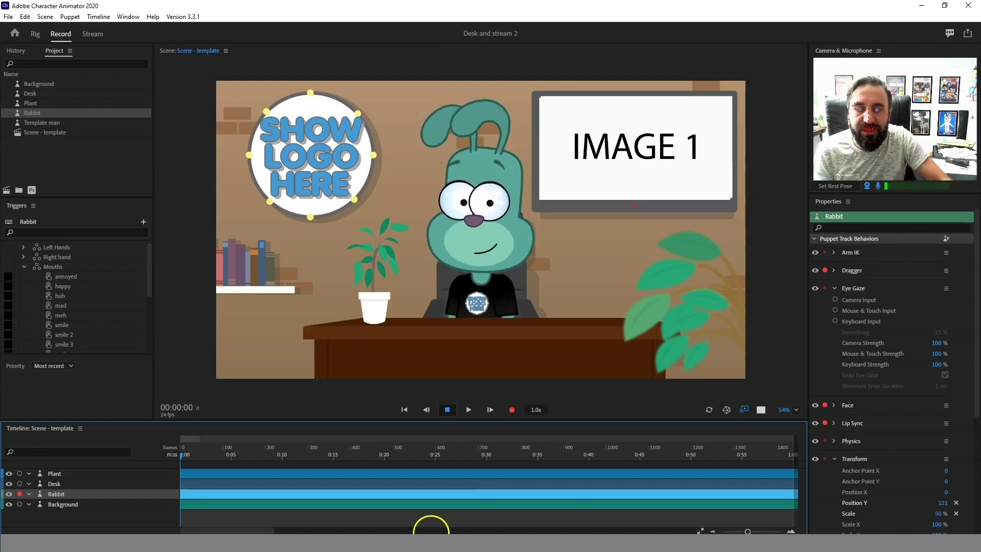
pyautogui.moveTo(431, 533)
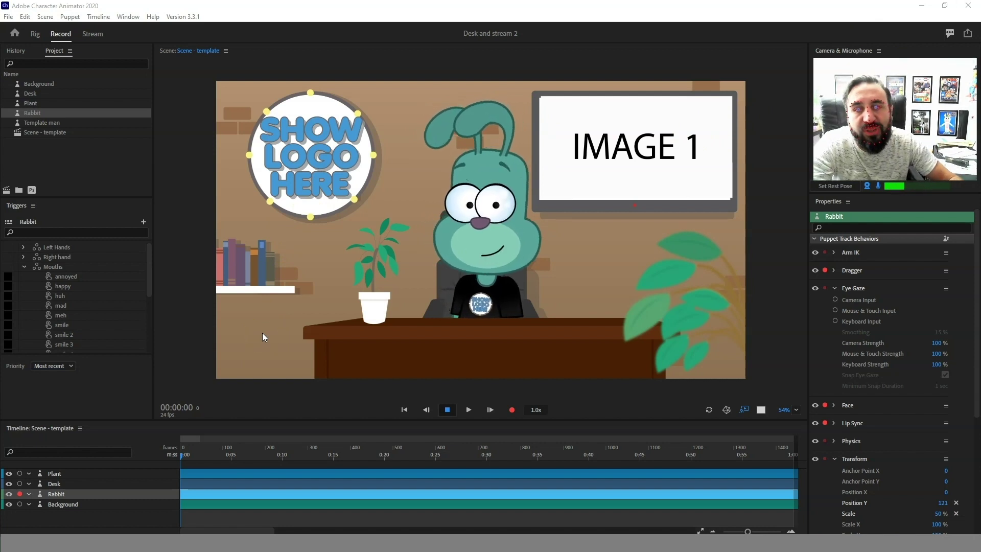
# Check that Mercury Transmit and NewTek NDI output are enabled in the live output preferences, and toggle the scene's live streaming.
pyautogui.click(292, 213)
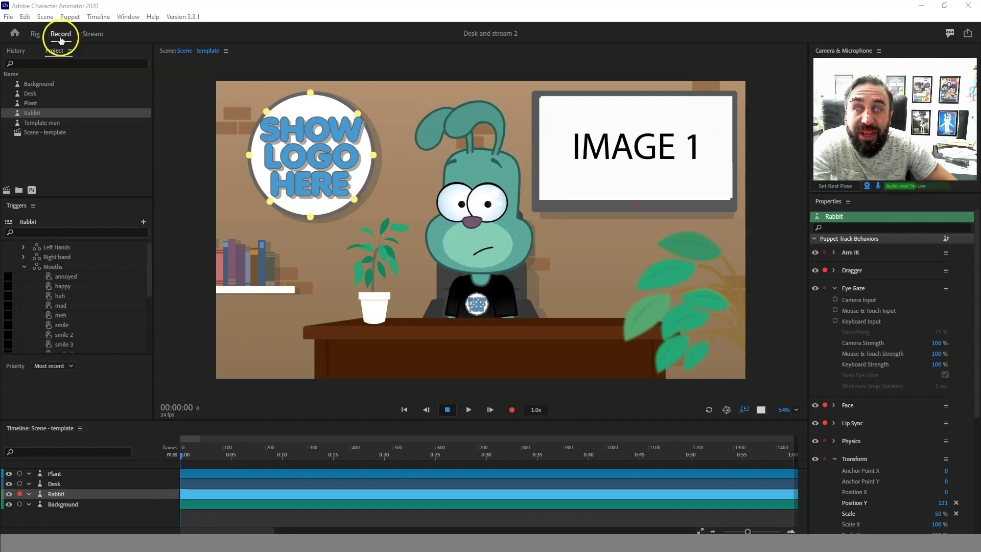
pyautogui.click(27, 17)
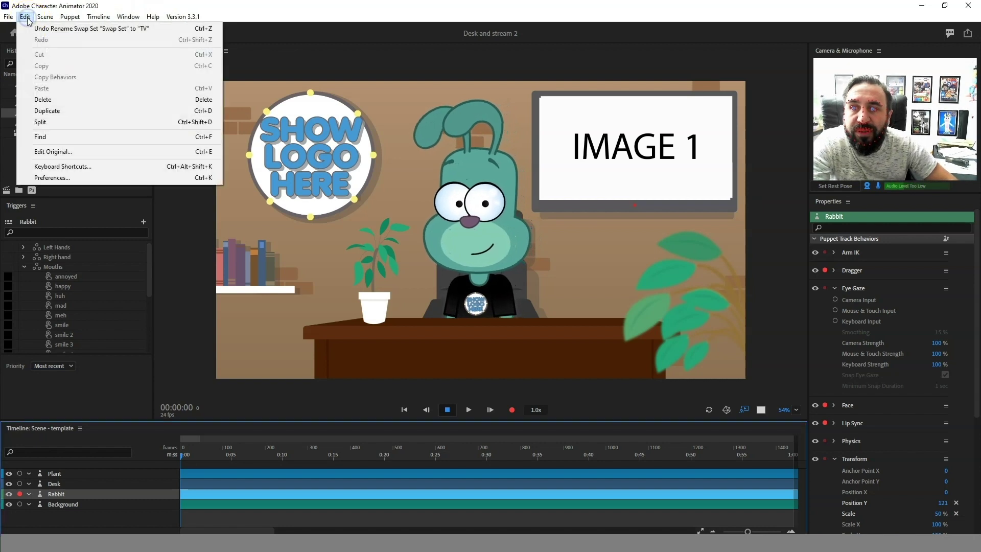
pyautogui.click(81, 179)
pyautogui.click(341, 188)
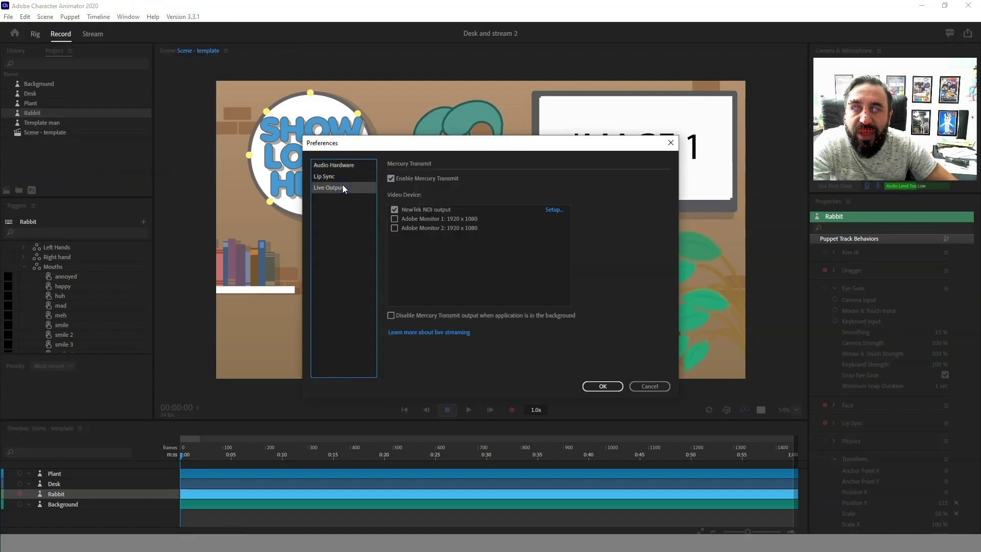
pyautogui.moveTo(541, 146); pyautogui.dragTo(492, 143)
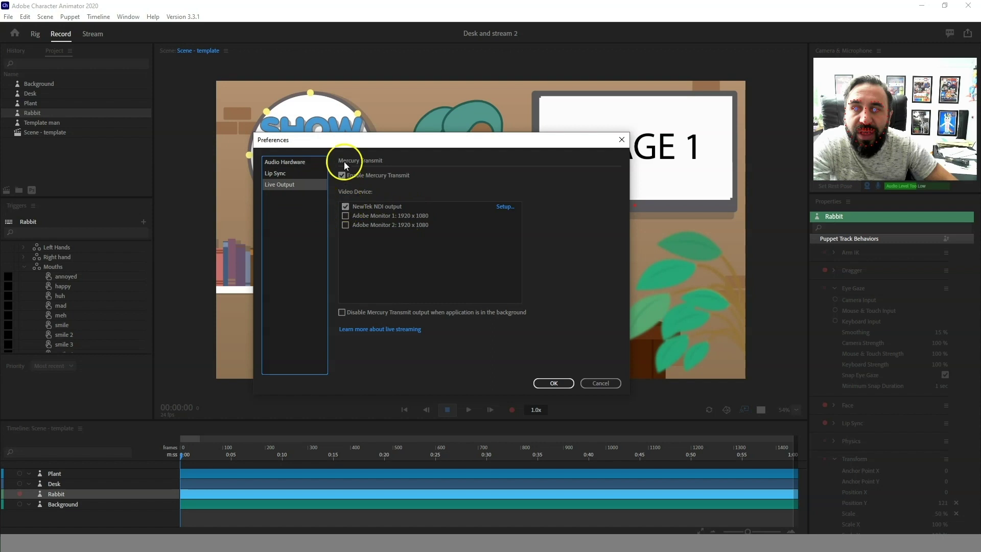
pyautogui.click(554, 383)
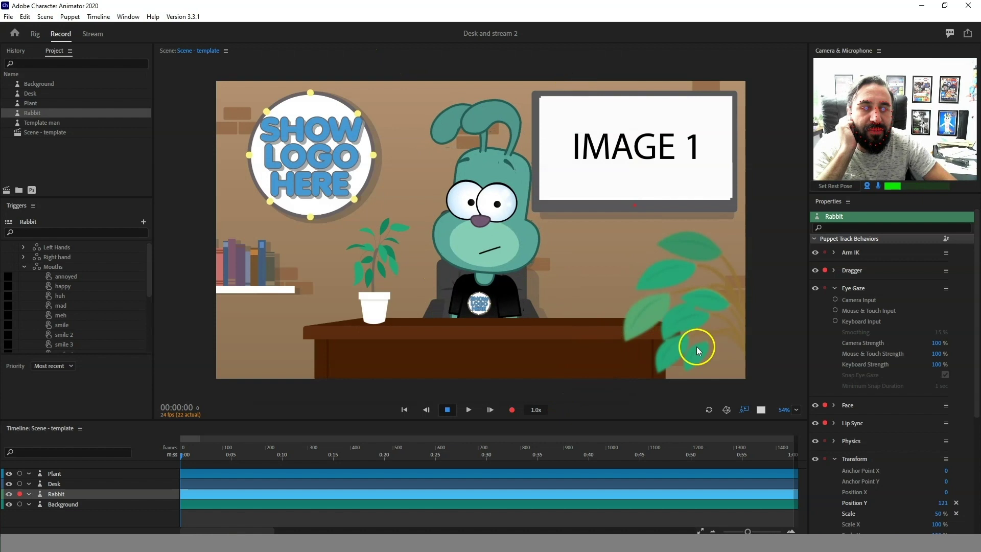
pyautogui.click(744, 410)
pyautogui.click(744, 411)
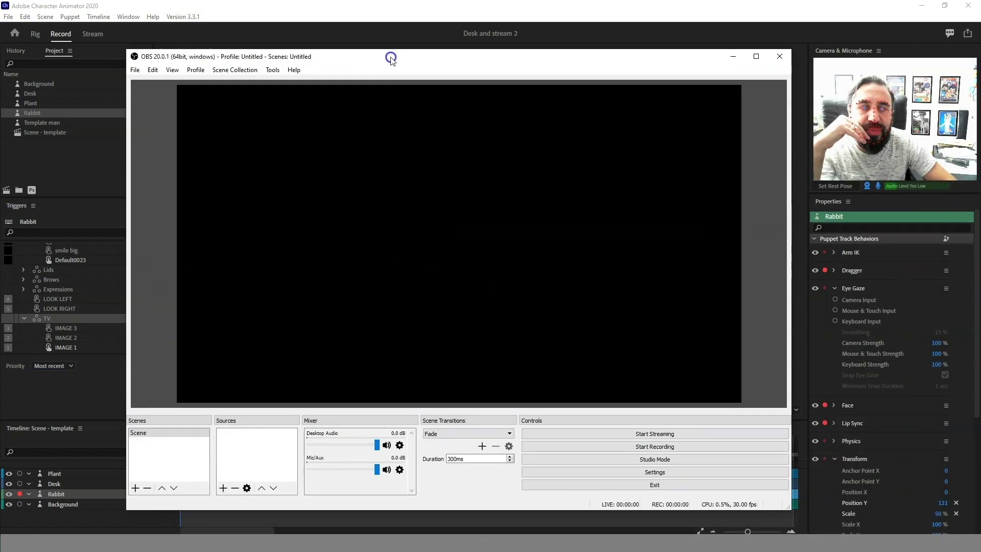
# Switch to OBS, maximize its window and add an NDI Source that receives the Adobe Application stream.
pyautogui.click(756, 56)
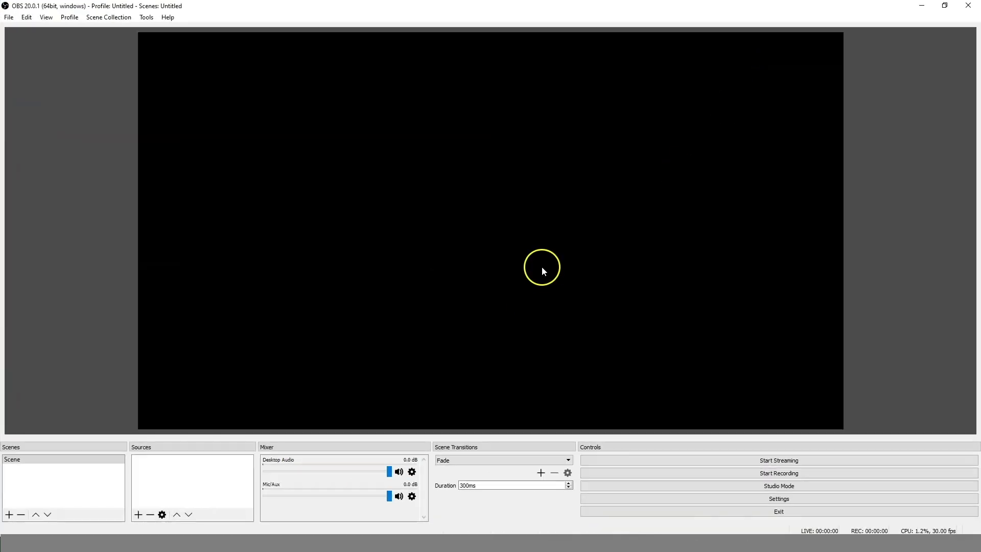
pyautogui.click(138, 514)
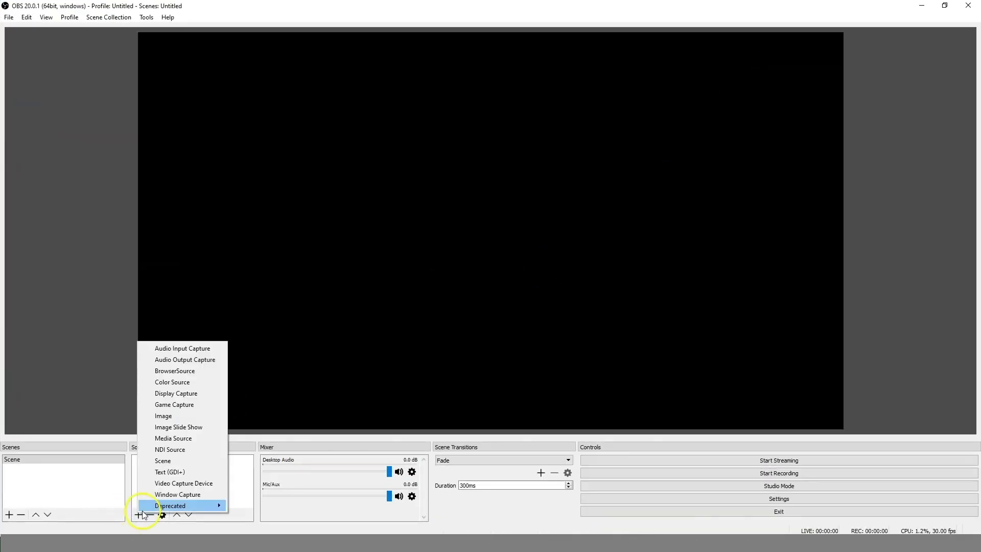
pyautogui.click(220, 449)
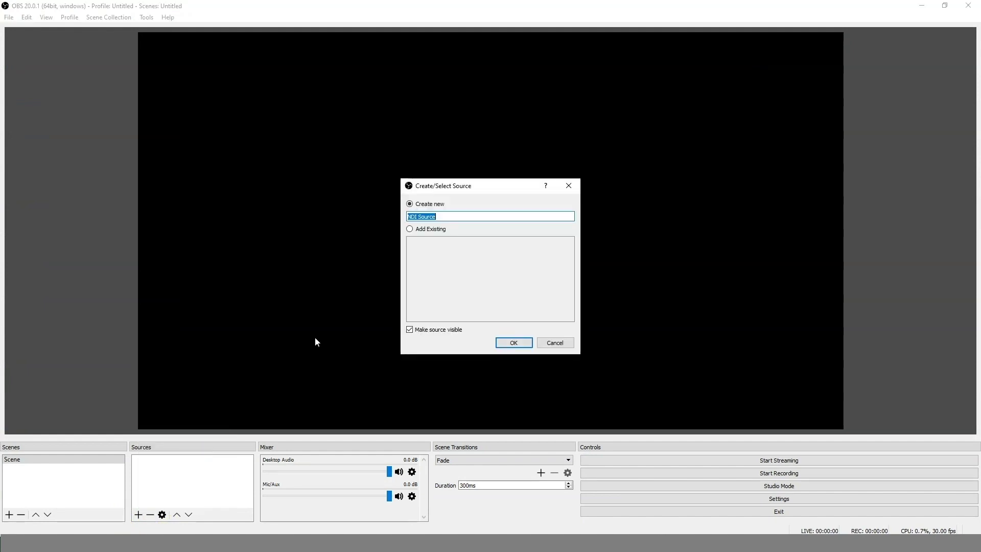
pyautogui.click(515, 343)
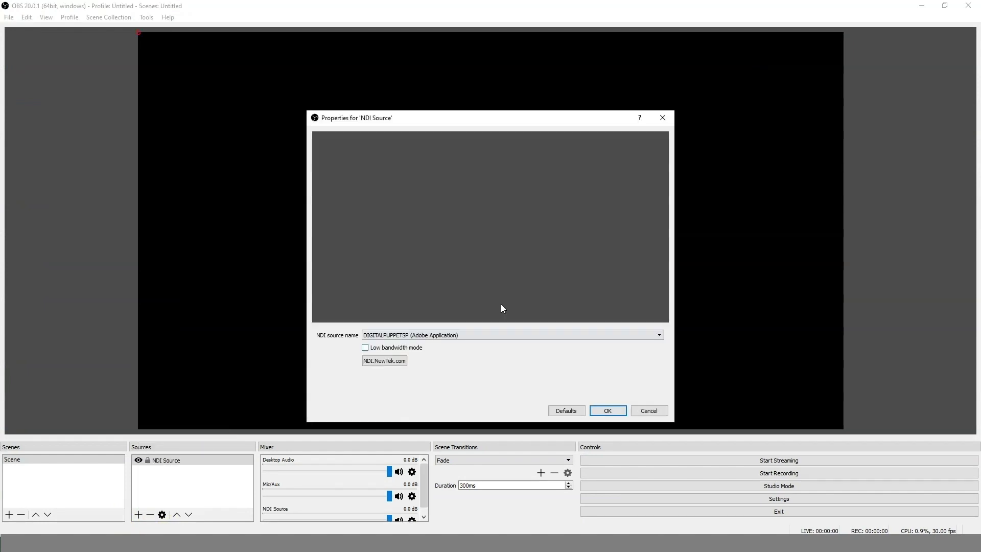
pyautogui.click(464, 335)
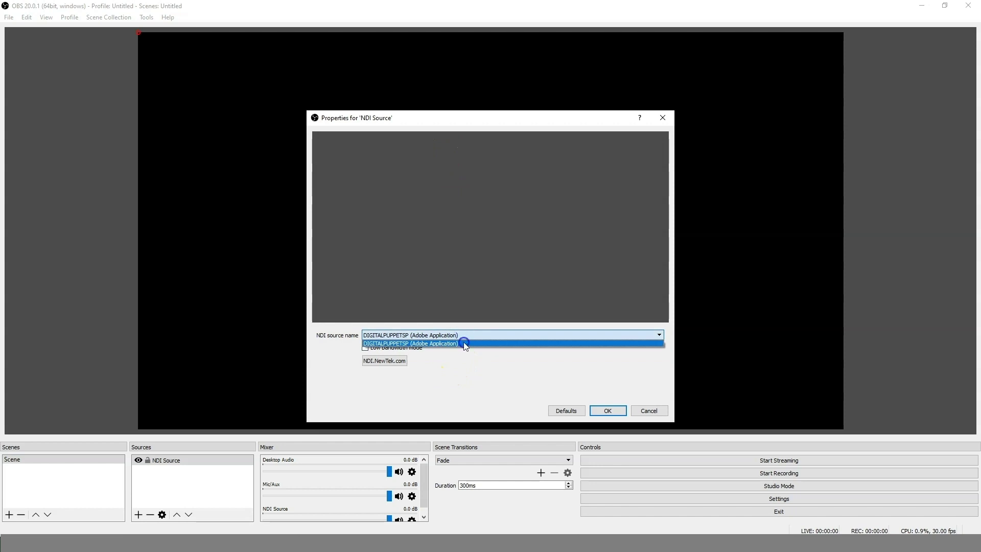
pyautogui.click(464, 344)
pyautogui.click(608, 411)
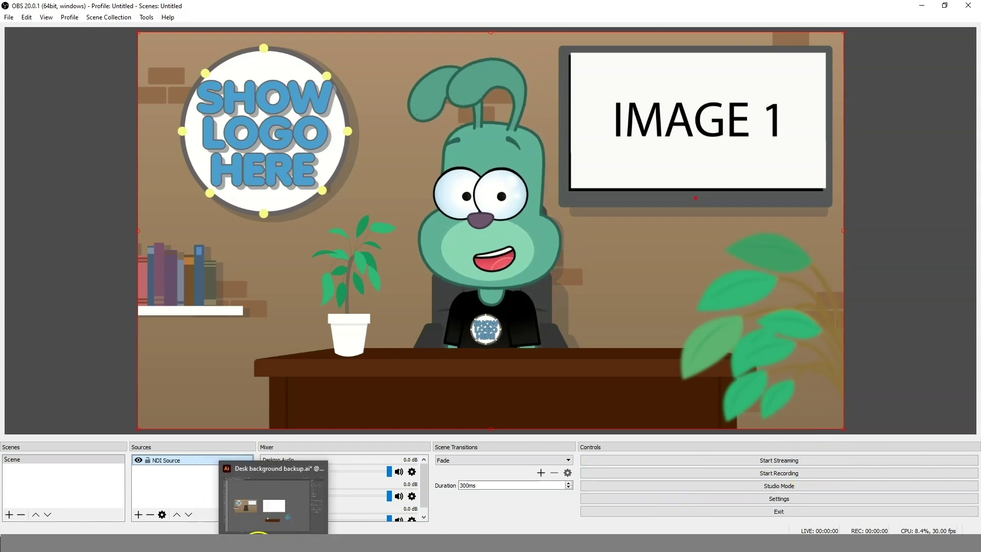
# Switch back to Character Animator and trigger IMAGE 2 and IMAGE 3 on the TV.
pyautogui.click(264, 541)
pyautogui.press('2')
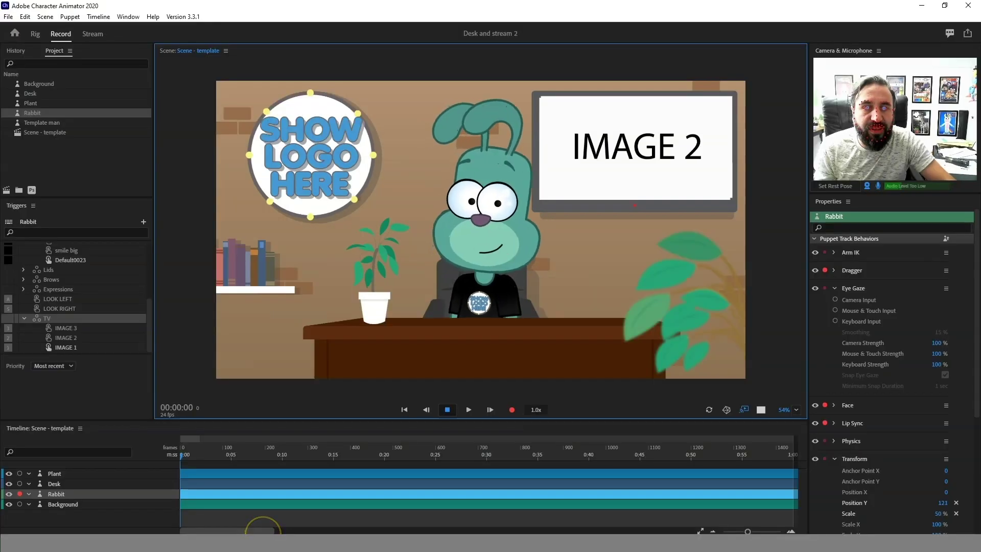
pyautogui.press('3')
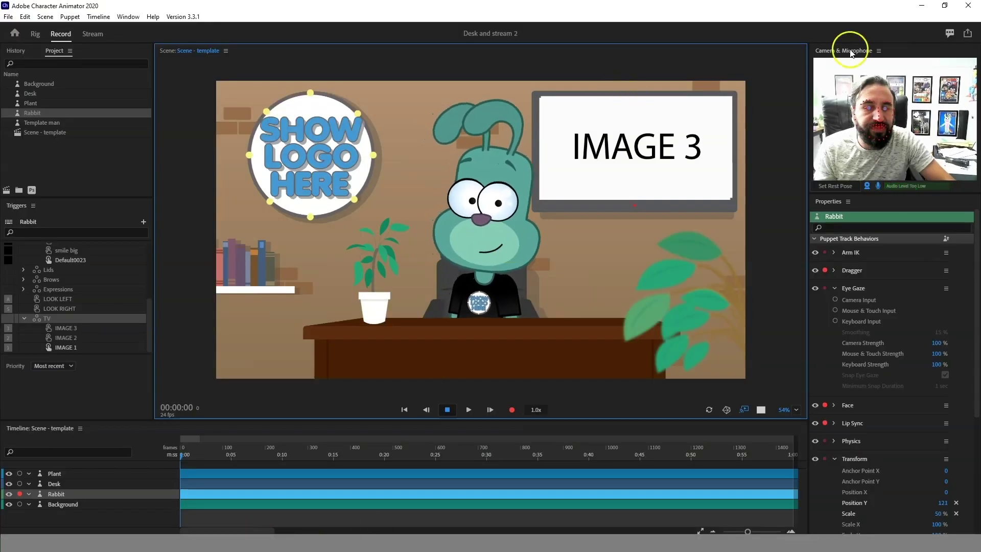
# Shrink the Character Animator window and arrange it and the Controls window over the lower part of the live OBS preview.
pyautogui.click(944, 5)
pyautogui.moveTo(519, 59); pyautogui.dragTo(249, 64)
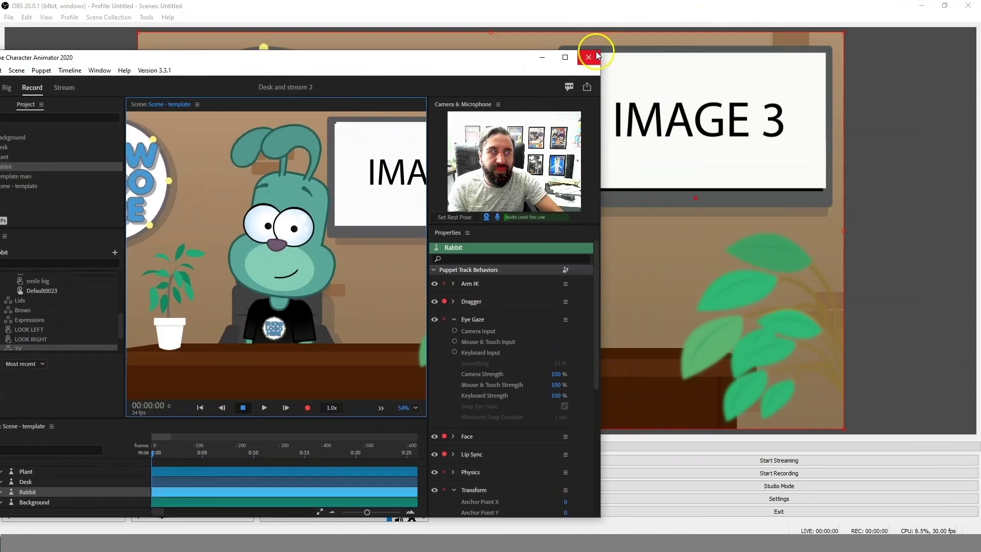
pyautogui.moveTo(600, 49); pyautogui.dragTo(495, 149)
pyautogui.moveTo(353, 157); pyautogui.dragTo(374, 166)
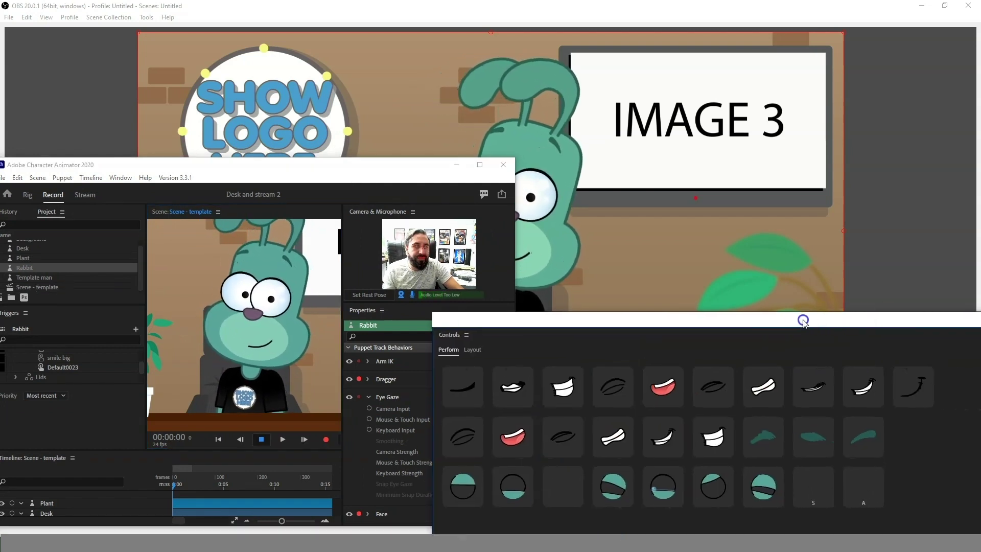
pyautogui.moveTo(803, 320); pyautogui.dragTo(803, 316)
pyautogui.moveTo(394, 168); pyautogui.dragTo(234, 212)
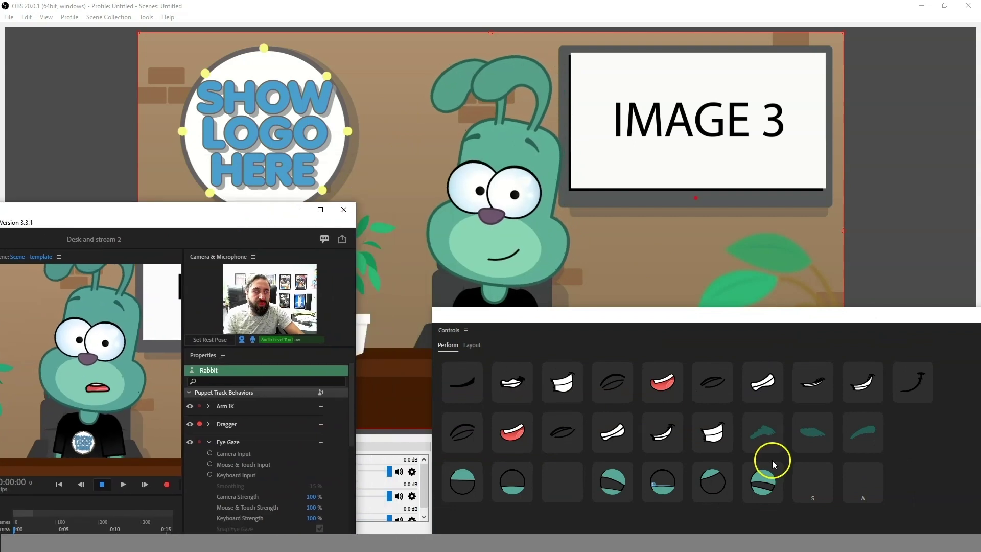
# Try hand triggers in the Controls window and move that window clear of the puppet in the OBS preview.
pyautogui.scroll(-3, 771, 460)
pyautogui.click(568, 465)
pyautogui.click(714, 464)
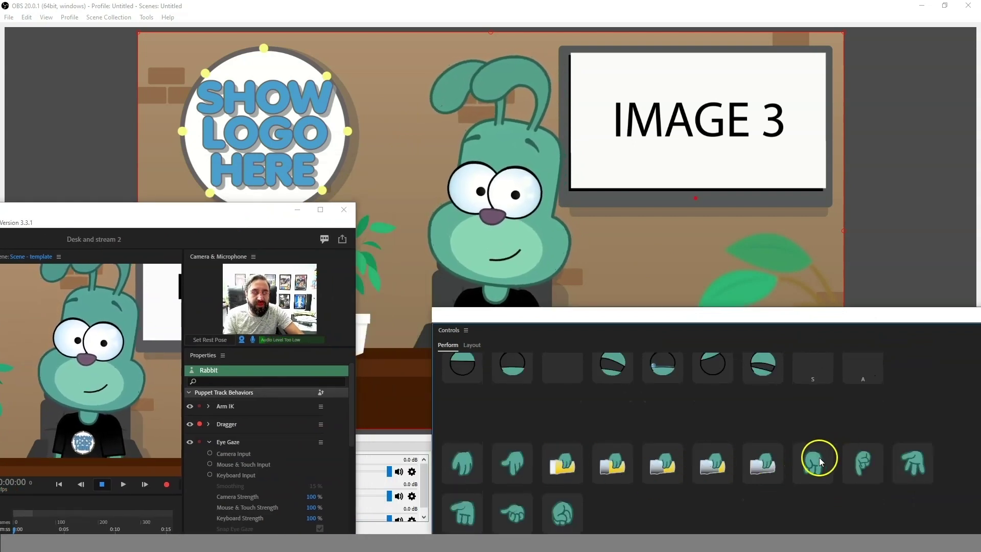
pyautogui.moveTo(579, 314); pyautogui.dragTo(717, 333)
pyautogui.click(449, 368)
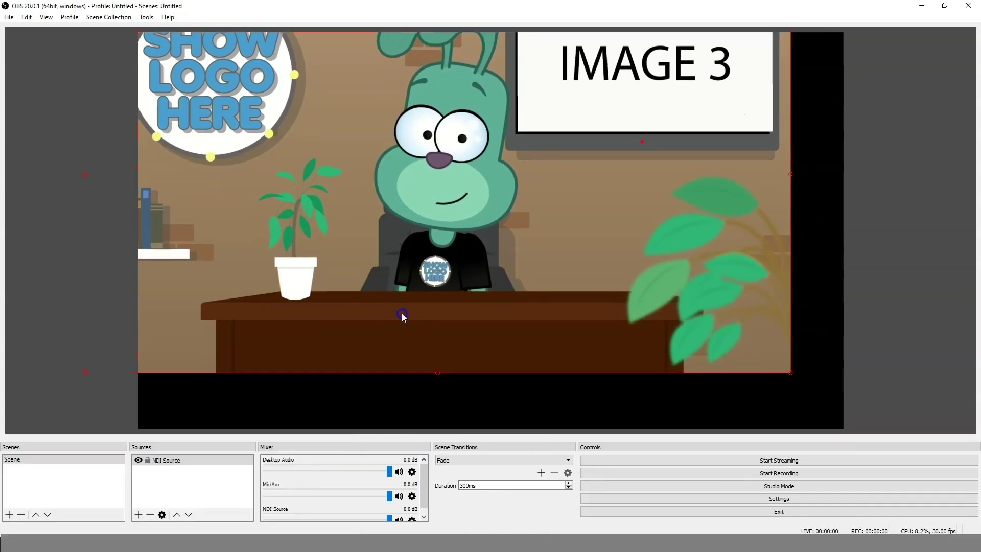
pyautogui.click(438, 364)
pyautogui.moveTo(438, 364); pyautogui.dragTo(459, 372)
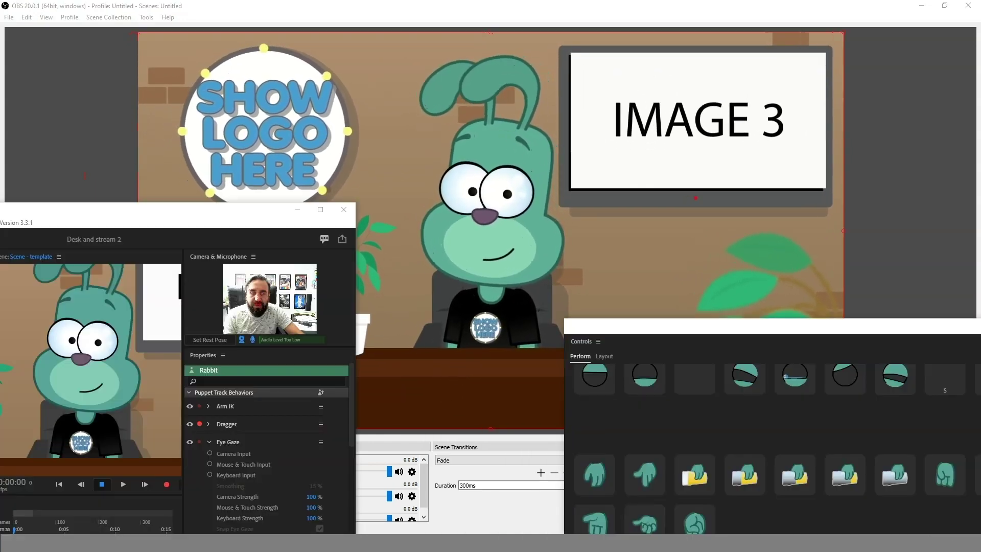
# Raise the Rabbit's arm beside its face with a pointing hand pose, and maximize the Character Animator window again.
pyautogui.hotkey('alt', 'Tab')
pyautogui.moveTo(54, 468); pyautogui.dragTo(30, 411)
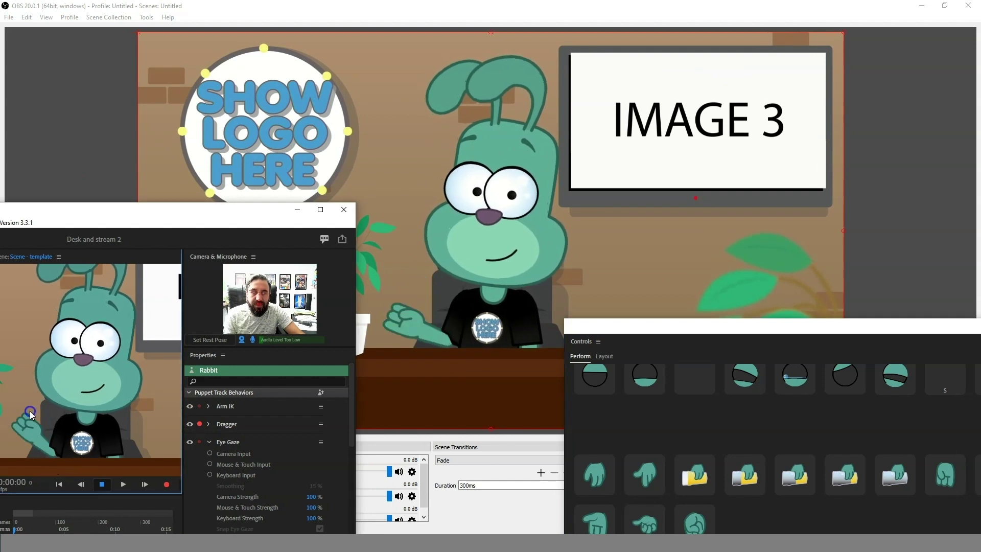
pyautogui.click(715, 481)
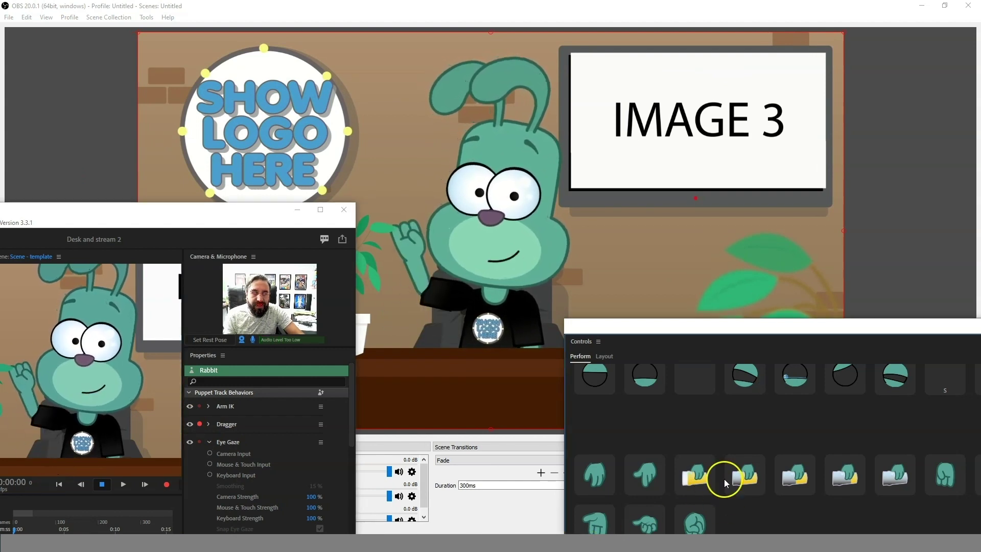
pyautogui.click(947, 391)
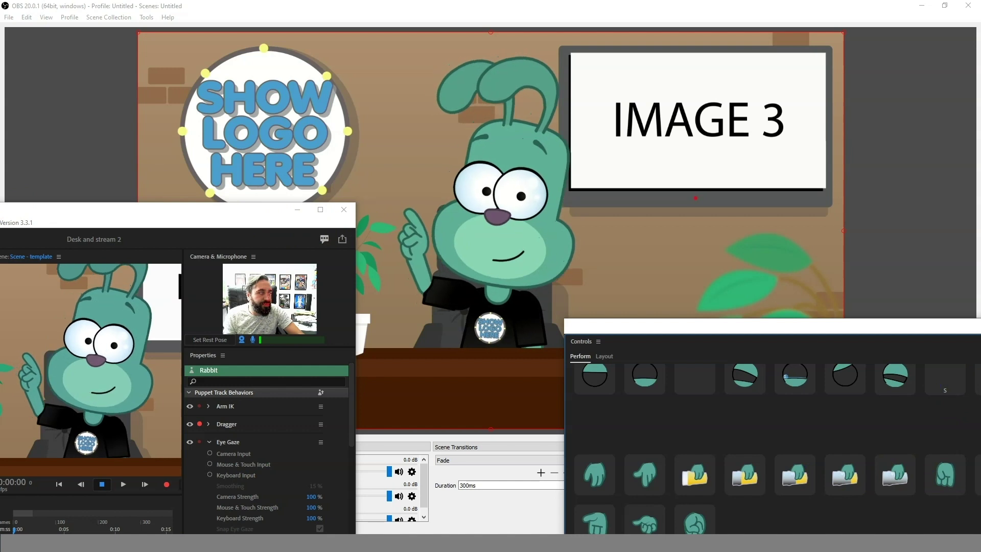
pyautogui.moveTo(208, 213); pyautogui.dragTo(613, 137)
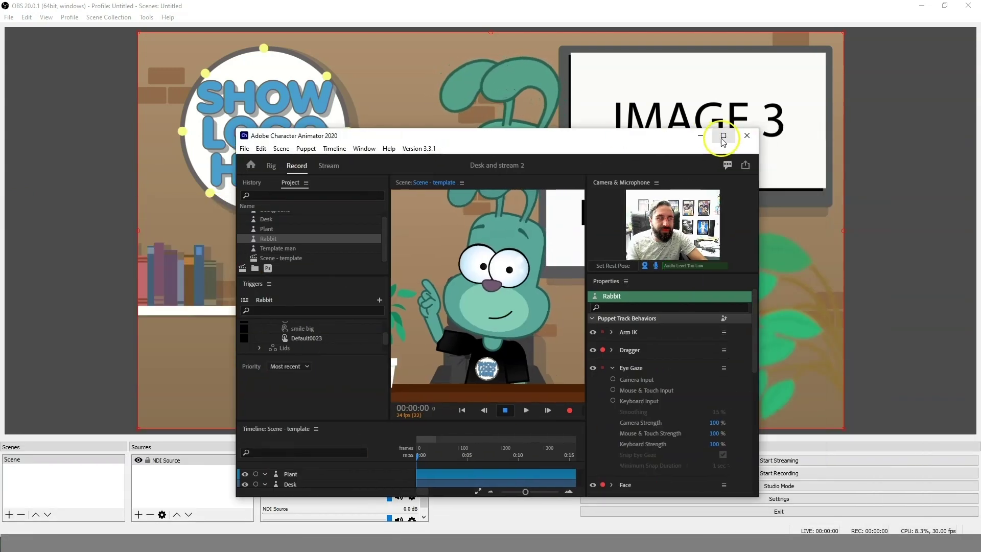
pyautogui.click(723, 136)
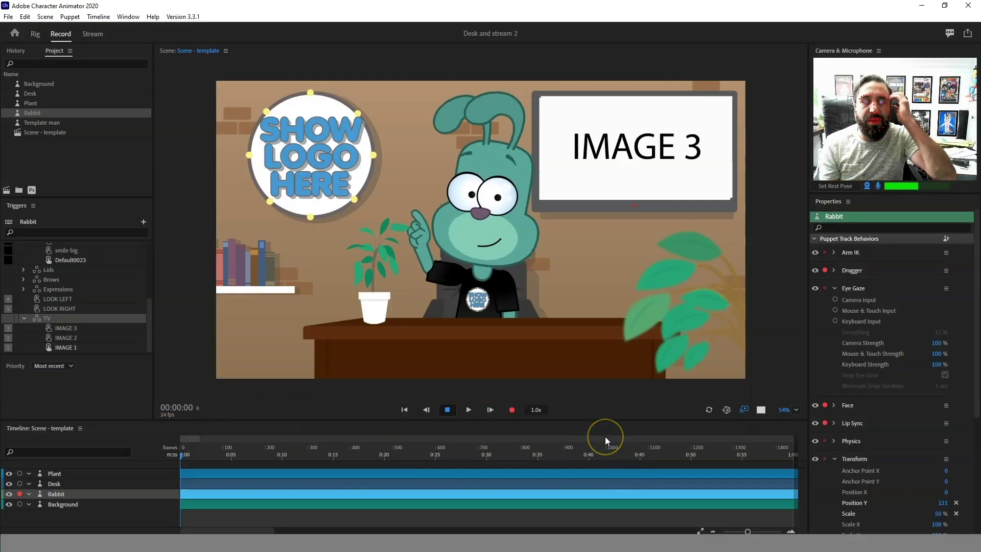
# Add a new scene camera above the Plant track.
pyautogui.click(420, 273)
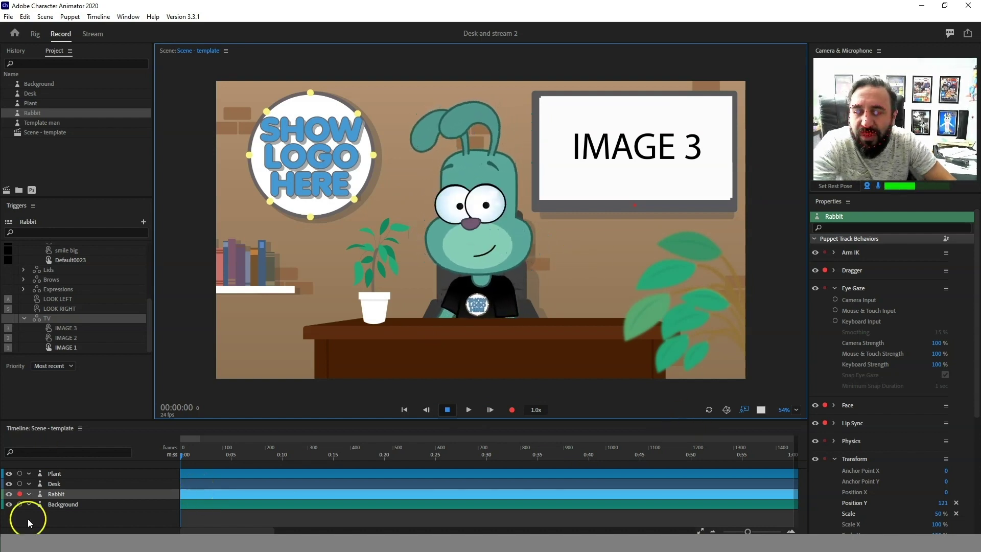
pyautogui.click(116, 474)
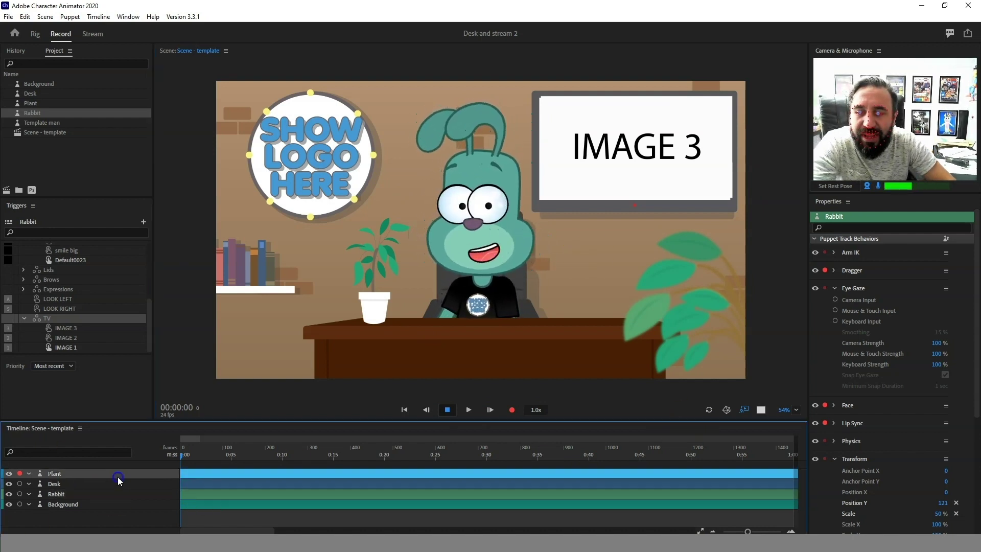
pyautogui.click(45, 16)
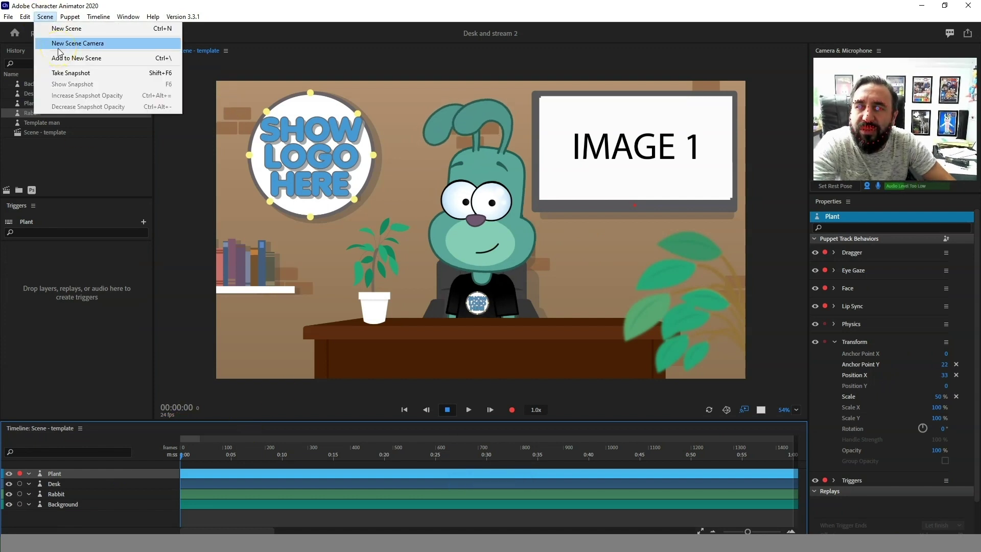
pyautogui.click(68, 44)
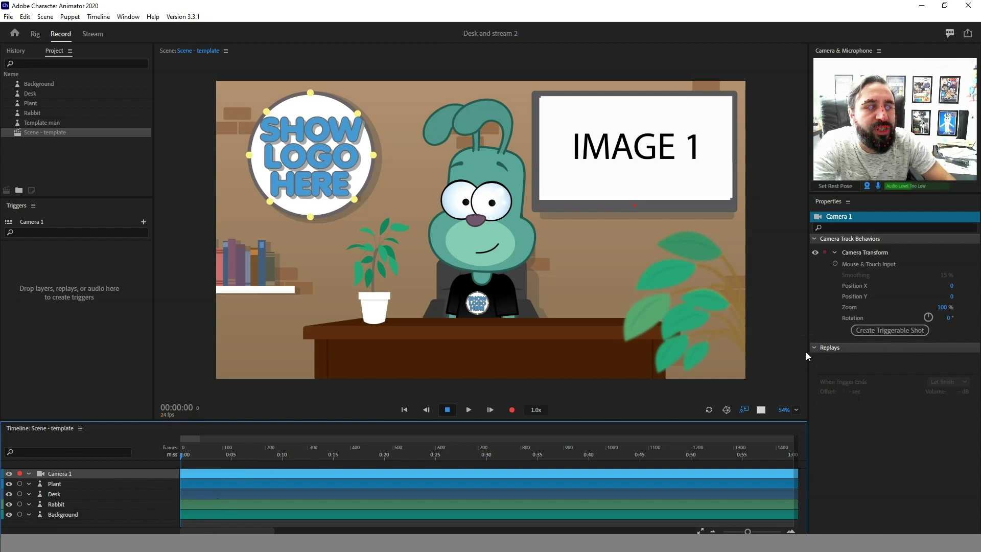
# Create a triggerable shot of the full scene and a second one framing the Rabbit's face at Zoom 162% and Position Y -89.
pyautogui.click(901, 330)
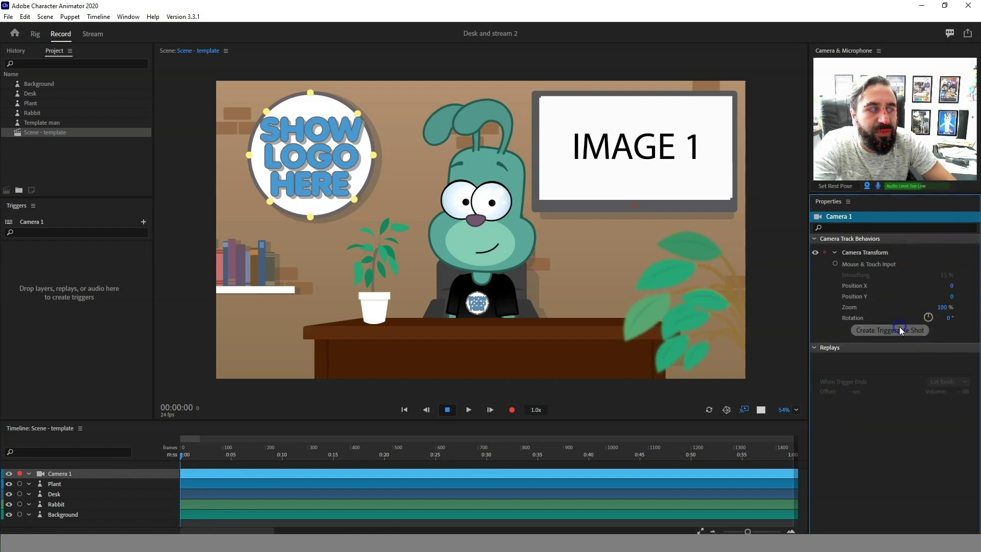
pyautogui.click(898, 373)
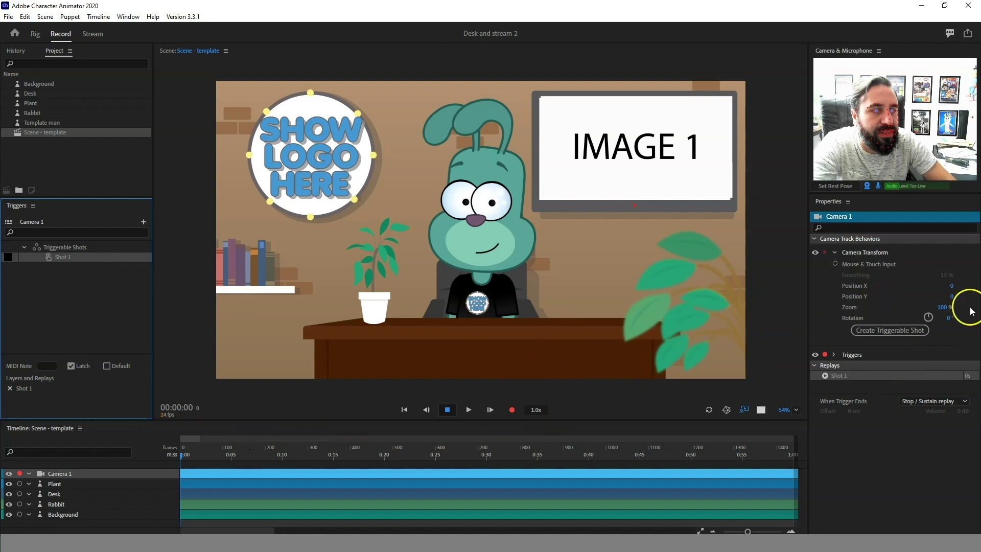
pyautogui.moveTo(943, 307); pyautogui.dragTo(923, 312)
pyautogui.click(892, 332)
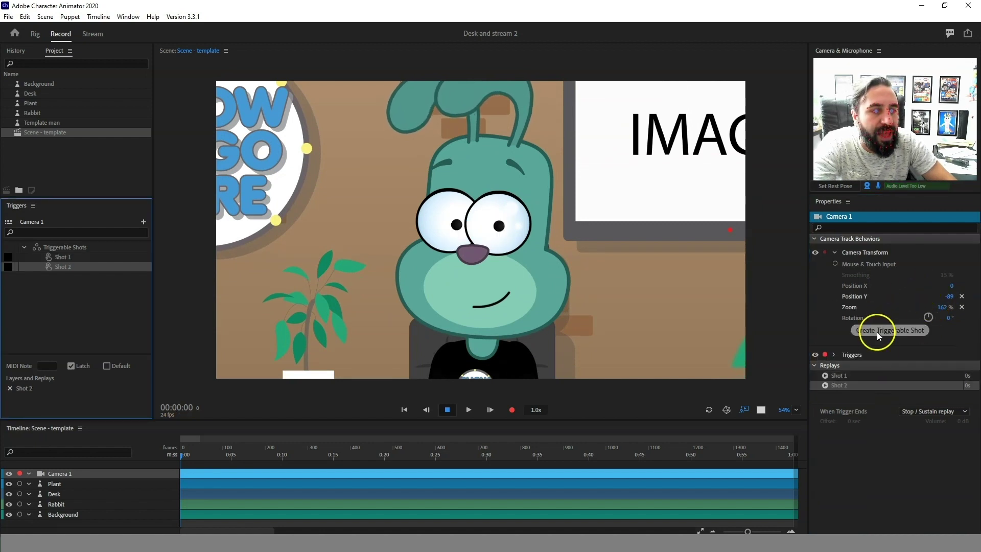
# Frame the TV with camera Zoom 229%, Position X 536 and Position Y -273, and save it as a triggerable shot.
pyautogui.moveTo(944, 310); pyautogui.dragTo(887, 294)
pyautogui.moveTo(949, 286); pyautogui.dragTo(977, 286)
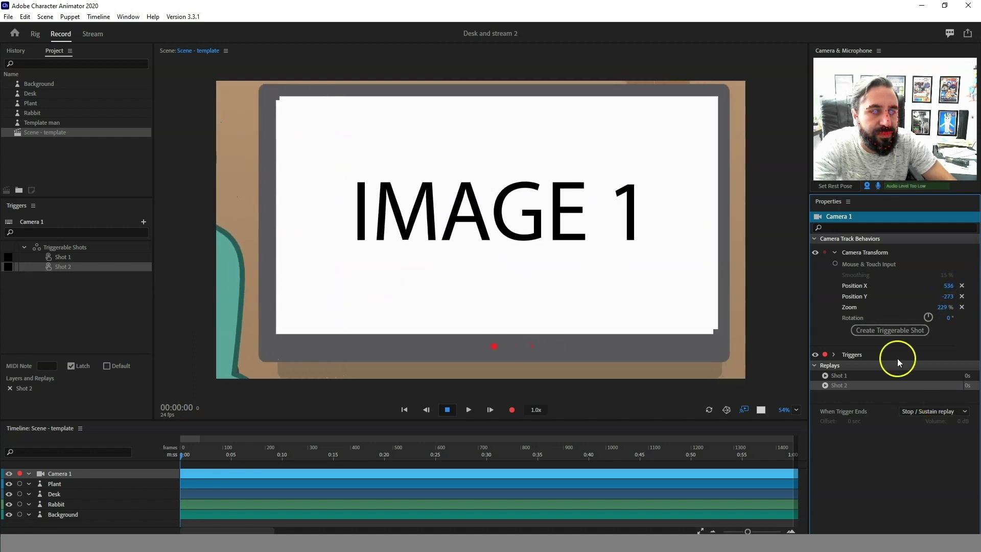
pyautogui.click(894, 331)
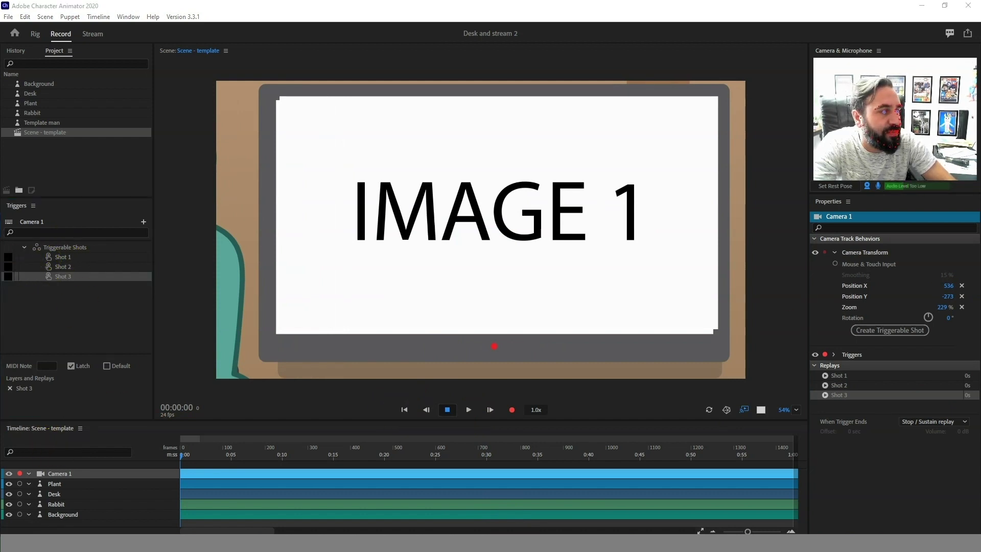
# Bring the Controls window over the lower part of the scene and test switching between the three camera shots.
pyautogui.moveTo(539, 302); pyautogui.dragTo(455, 336)
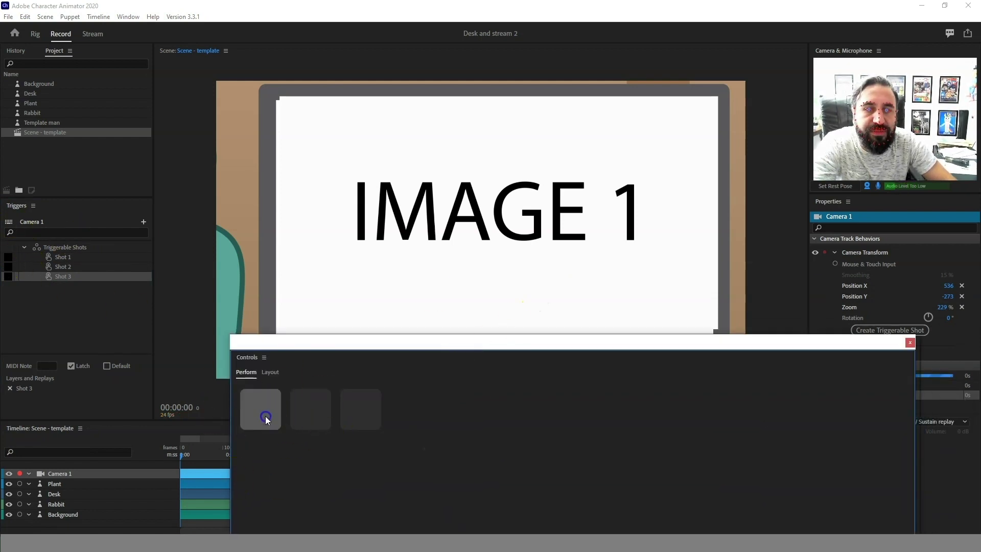
pyautogui.click(266, 418)
pyautogui.click(308, 412)
pyautogui.click(361, 407)
pyautogui.click(308, 415)
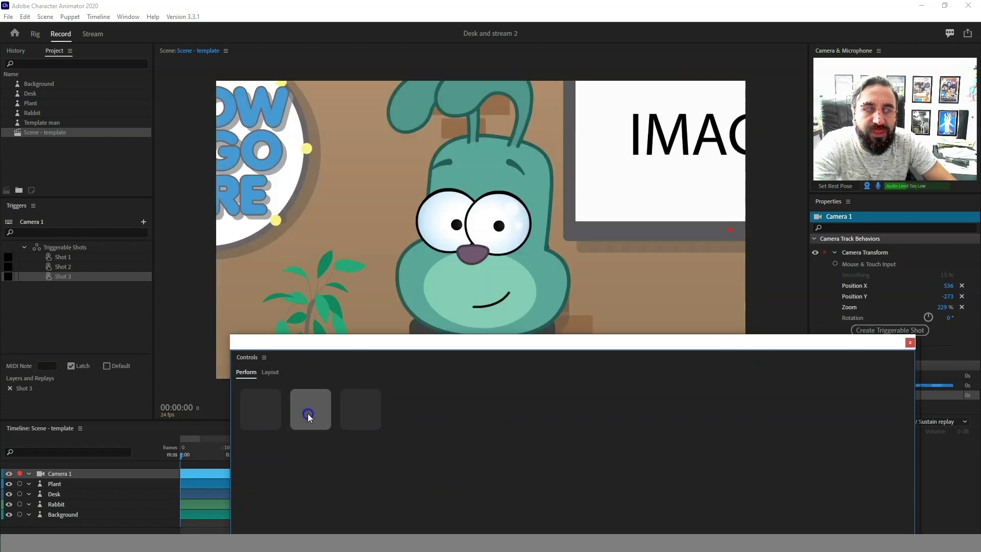
pyautogui.click(252, 418)
pyautogui.click(301, 420)
pyautogui.press('3')
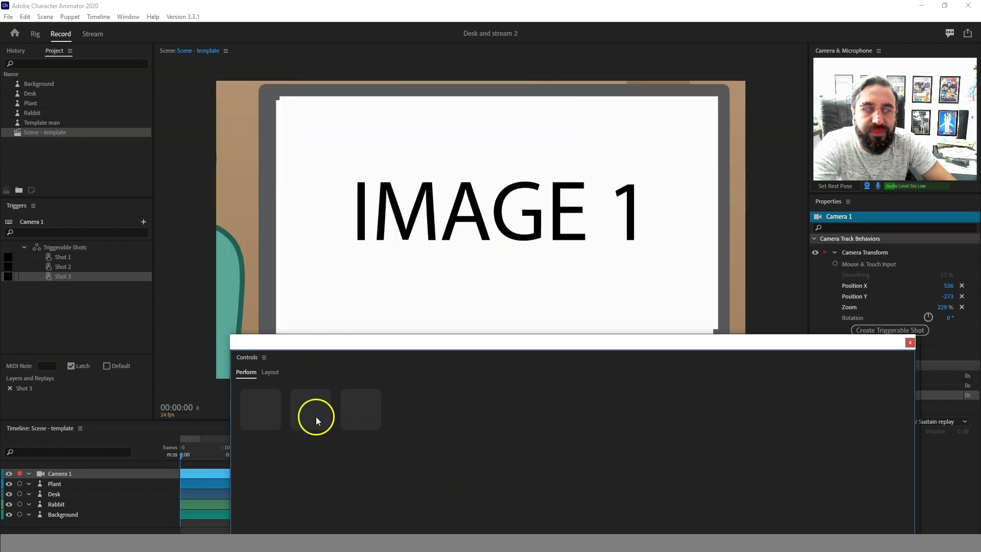
pyautogui.click(262, 417)
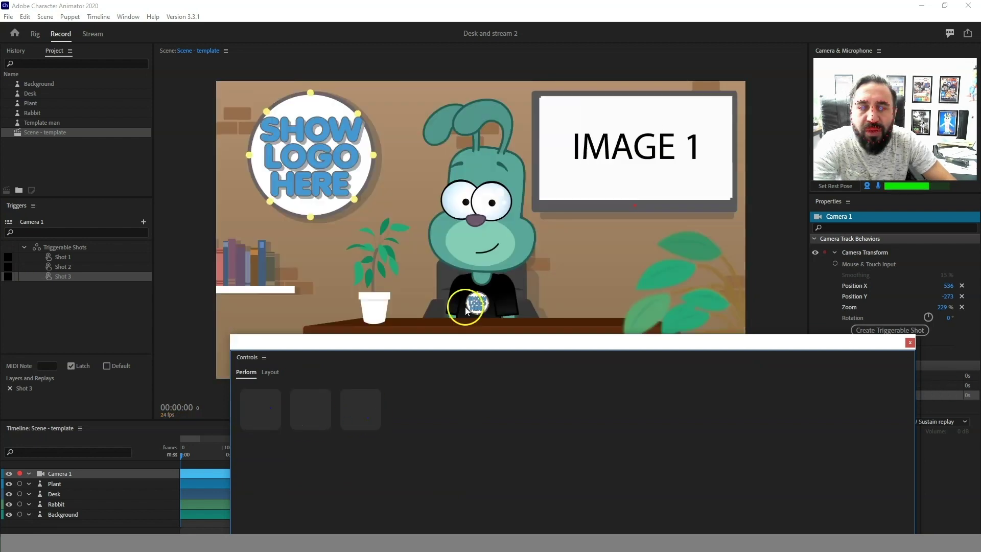
# Move the Controls window lower and compare the controls offered for the camera, Desk and Rabbit tracks.
pyautogui.moveTo(423, 342); pyautogui.dragTo(533, 374)
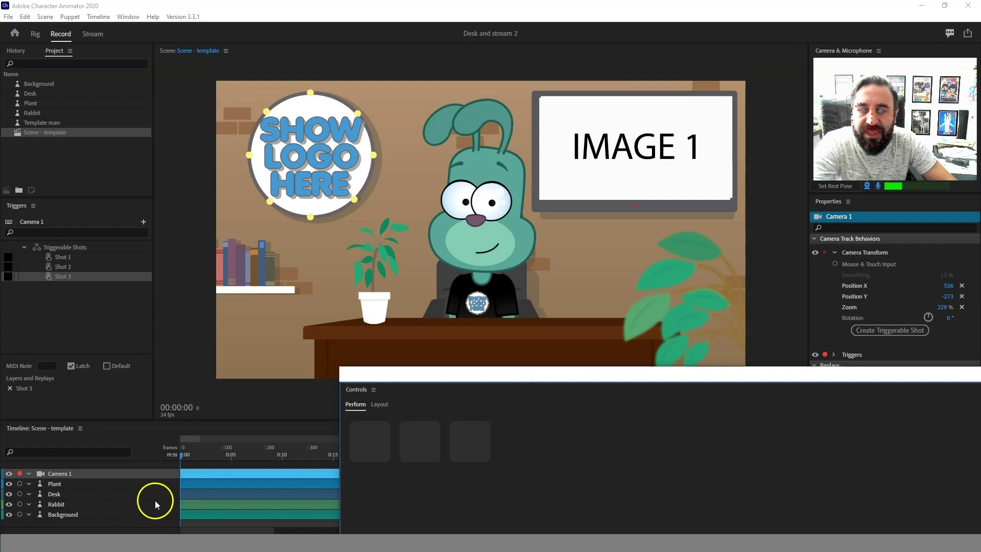
pyautogui.click(86, 483)
pyautogui.click(88, 472)
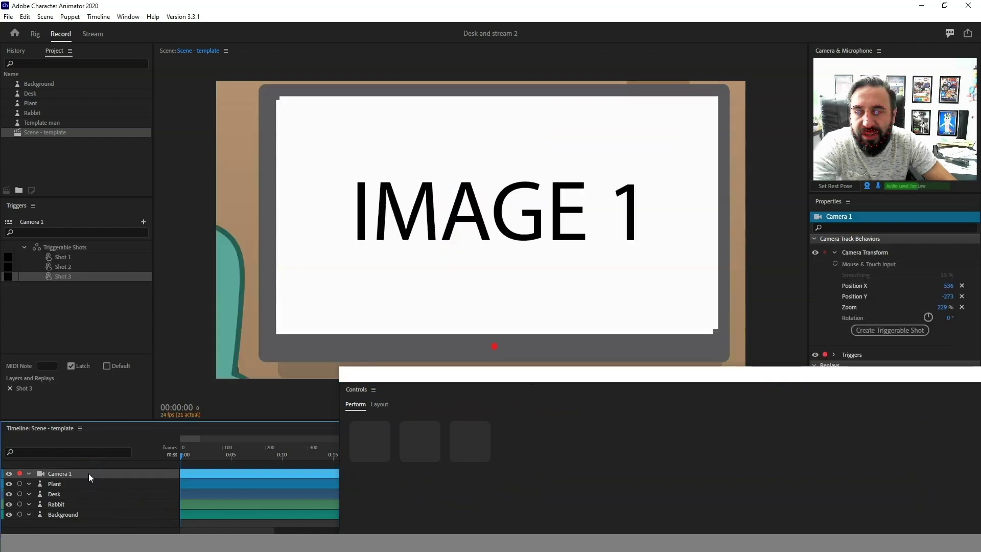
pyautogui.click(89, 495)
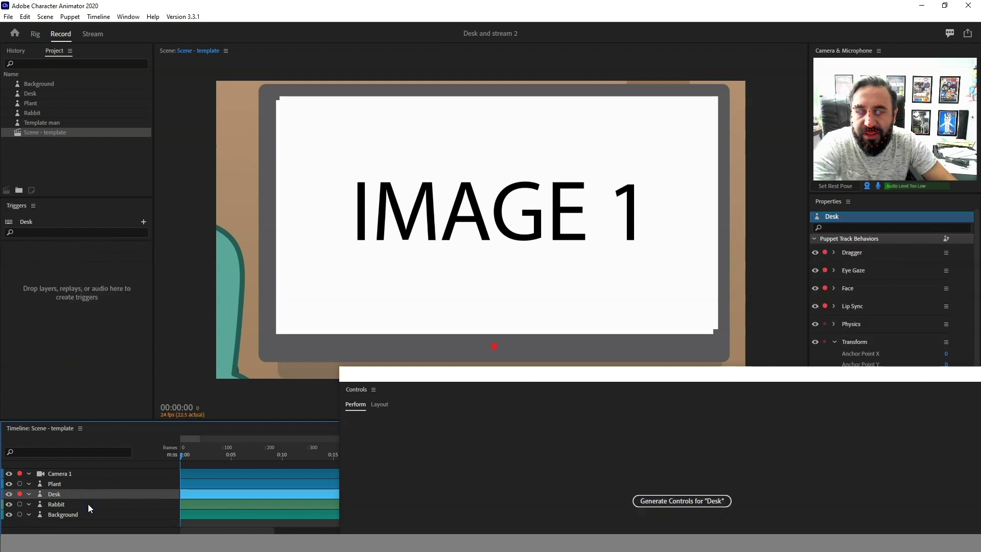
pyautogui.click(88, 504)
pyautogui.click(89, 473)
# Reset Camera 1's Zoom, Position Y and Position X to their defaults.
pyautogui.click(961, 307)
pyautogui.click(962, 297)
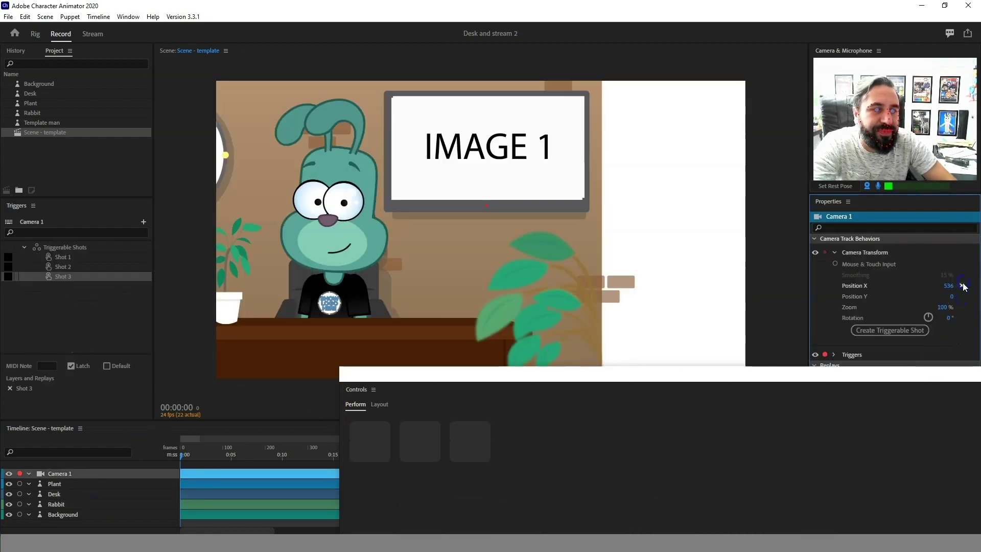
pyautogui.click(962, 285)
# Show the Rabbit's controls and return to the Camera 1 shots, moving the Controls window clear below the scene.
pyautogui.click(72, 504)
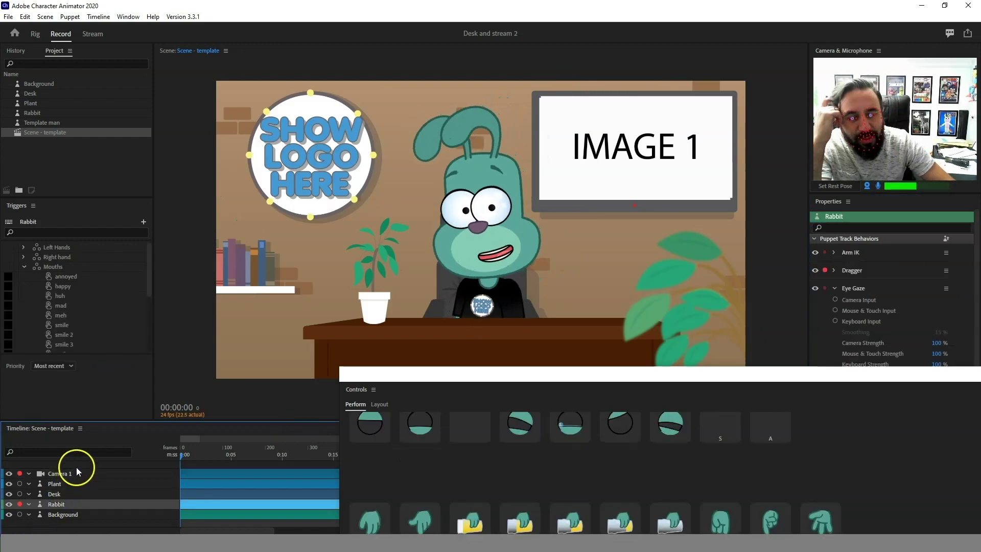
pyautogui.moveTo(448, 368)
pyautogui.mouseDown()
pyautogui.moveTo(486, 377)
pyautogui.moveTo(449, 361)
pyautogui.moveTo(434, 366)
pyautogui.mouseUp()
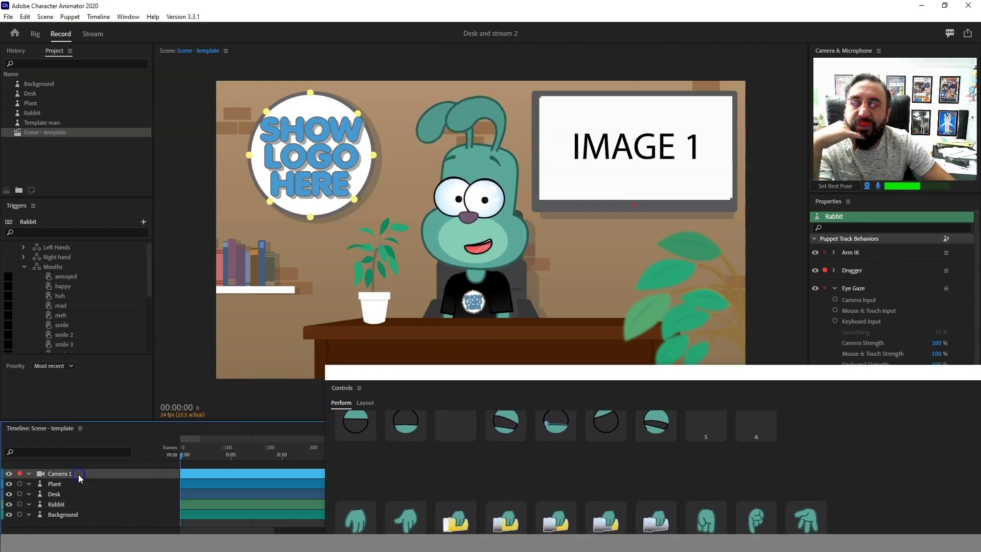
pyautogui.click(79, 475)
pyautogui.moveTo(628, 390); pyautogui.dragTo(604, 406)
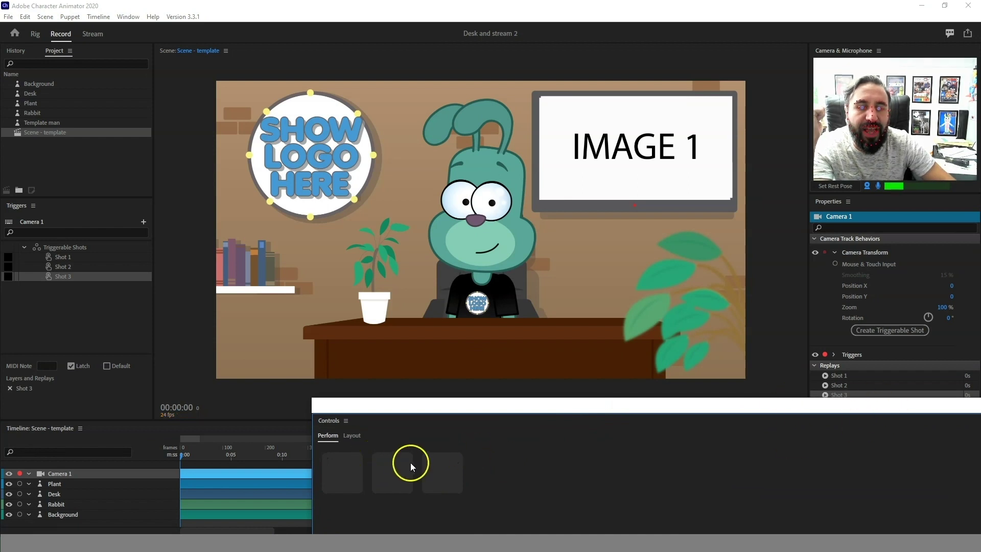
# Cycle repeatedly through the full-scene, Rabbit and TV camera shots, and close the Controls window.
pyautogui.click(401, 468)
pyautogui.click(434, 473)
pyautogui.click(343, 475)
pyautogui.click(394, 477)
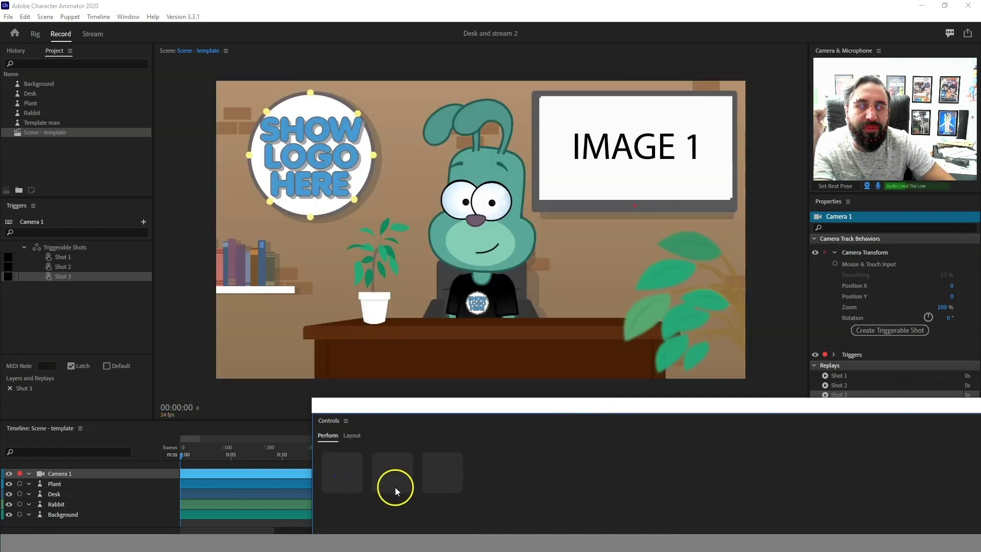
pyautogui.click(451, 475)
pyautogui.click(397, 479)
pyautogui.click(351, 477)
pyautogui.click(401, 471)
pyautogui.click(445, 477)
pyautogui.click(396, 476)
pyautogui.click(359, 478)
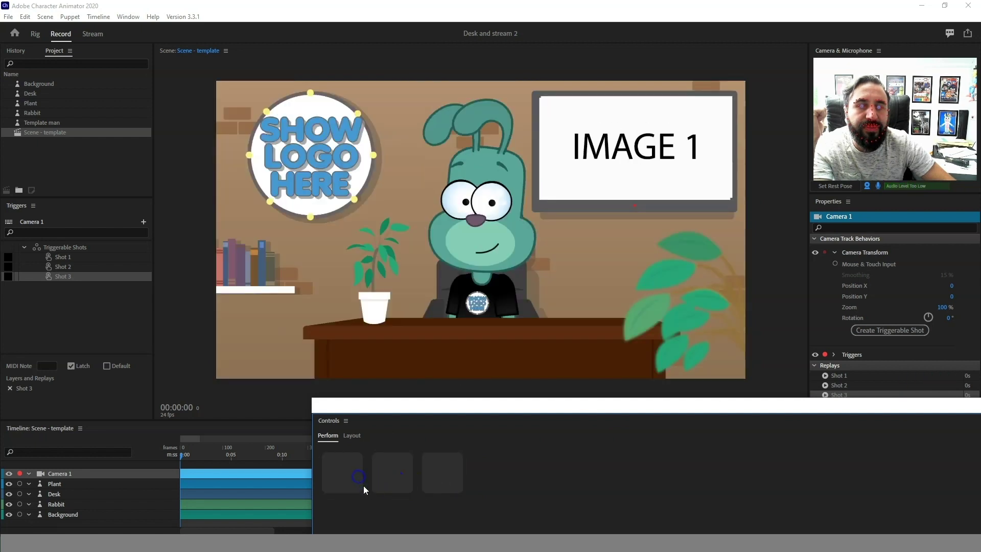
pyautogui.moveTo(611, 403); pyautogui.dragTo(474, 315)
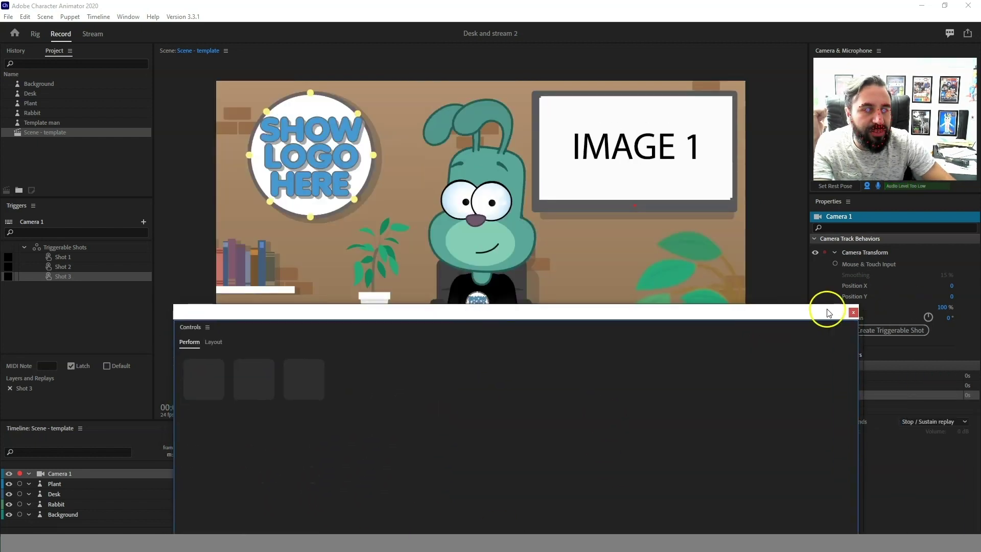
pyautogui.click(854, 313)
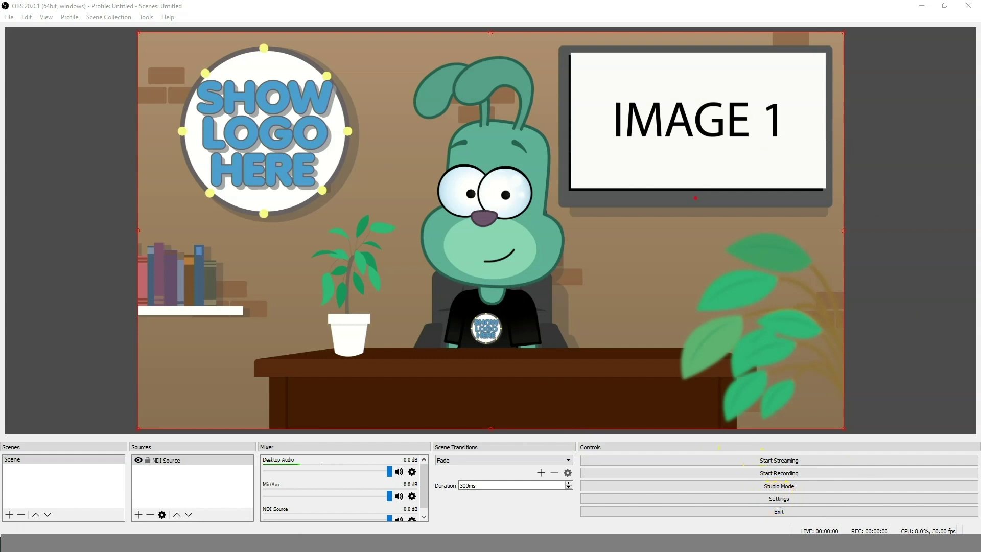
# Switch to OBS and try Facebook Live as the streaming service in the stream settings, going to its stream key field.
pyautogui.click(779, 499)
pyautogui.moveTo(344, 70); pyautogui.dragTo(274, 95)
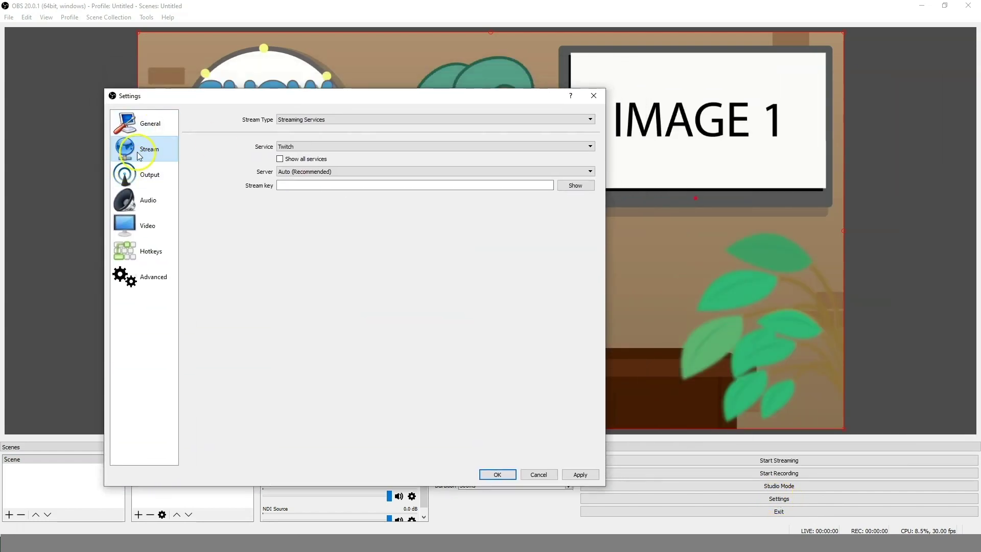
pyautogui.click(371, 123)
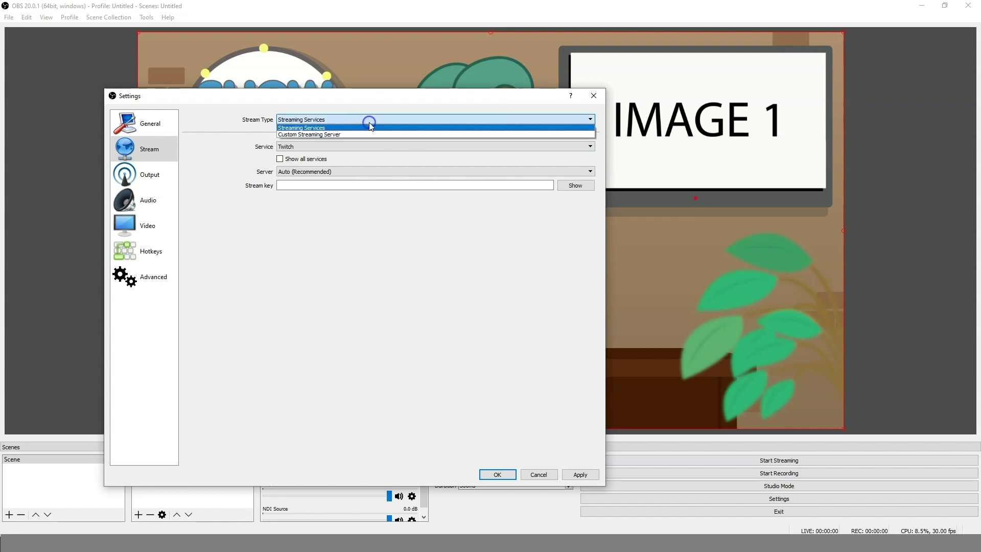
pyautogui.click(371, 127)
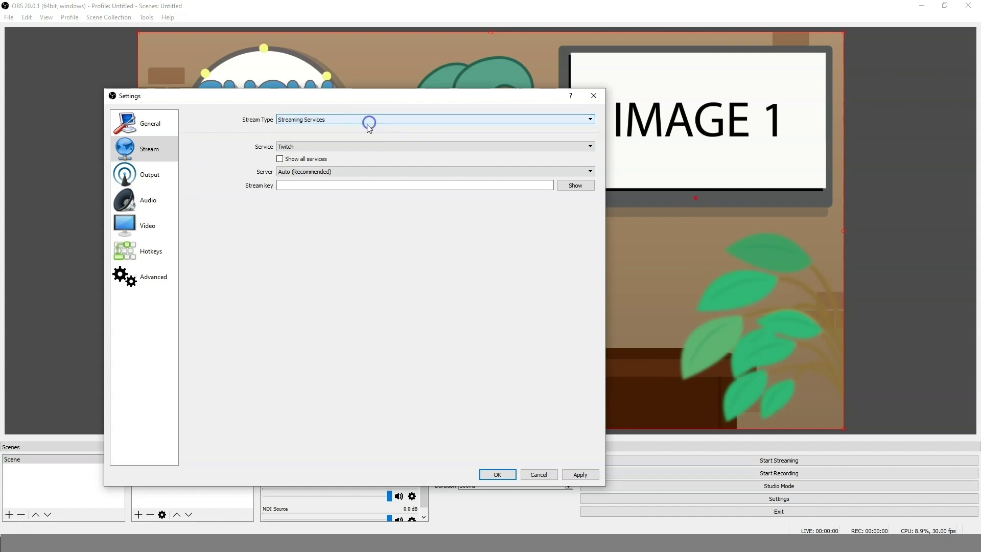
pyautogui.click(362, 148)
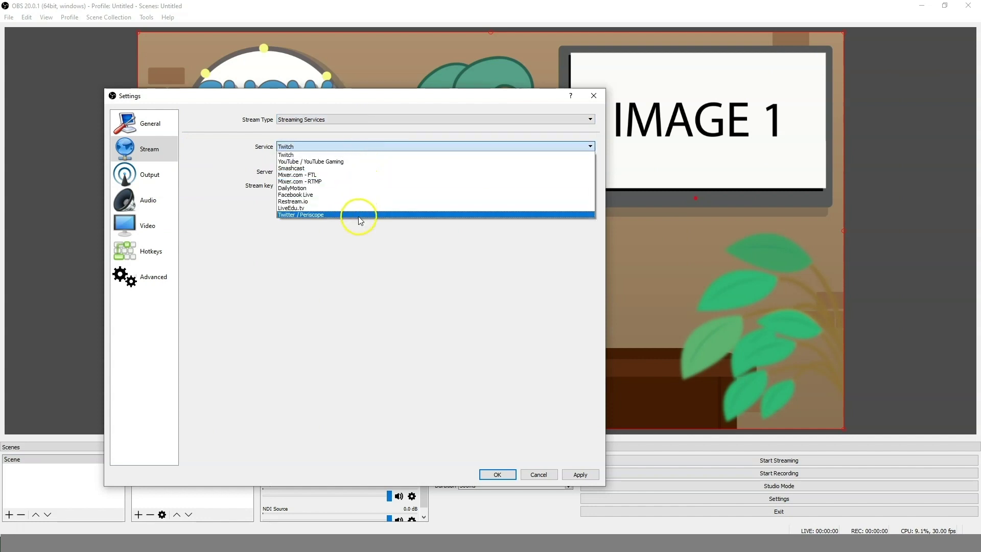
pyautogui.click(361, 195)
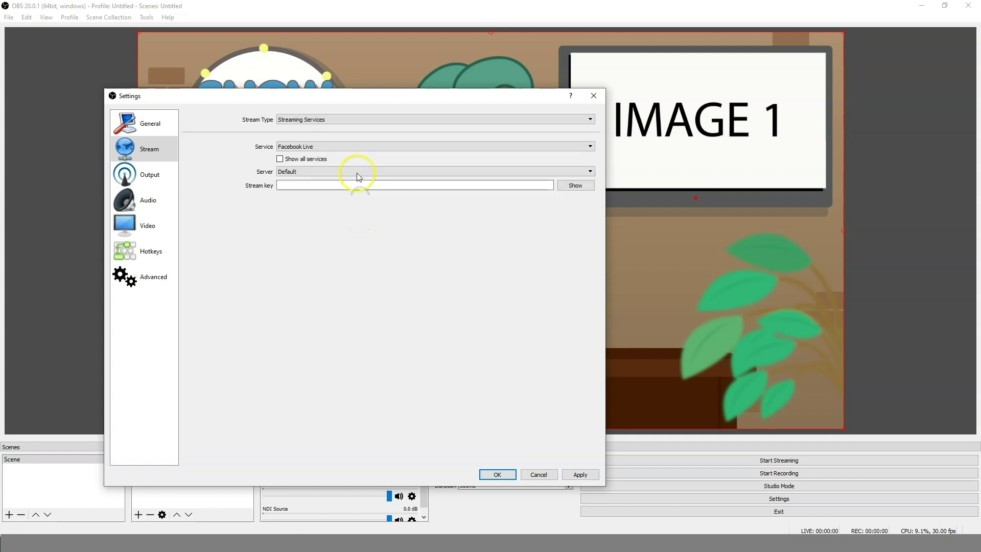
pyautogui.moveTo(357, 97); pyautogui.dragTo(323, 116)
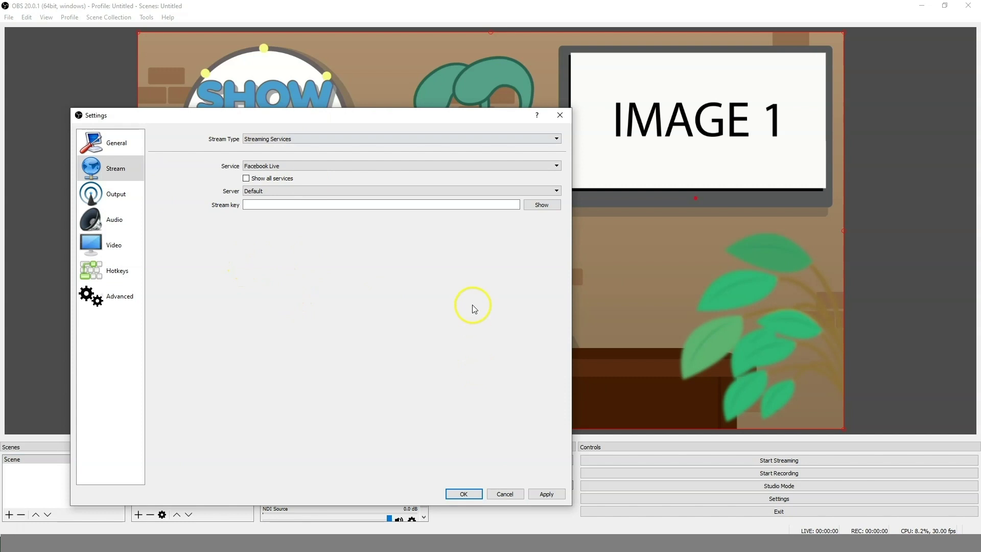
pyautogui.click(265, 204)
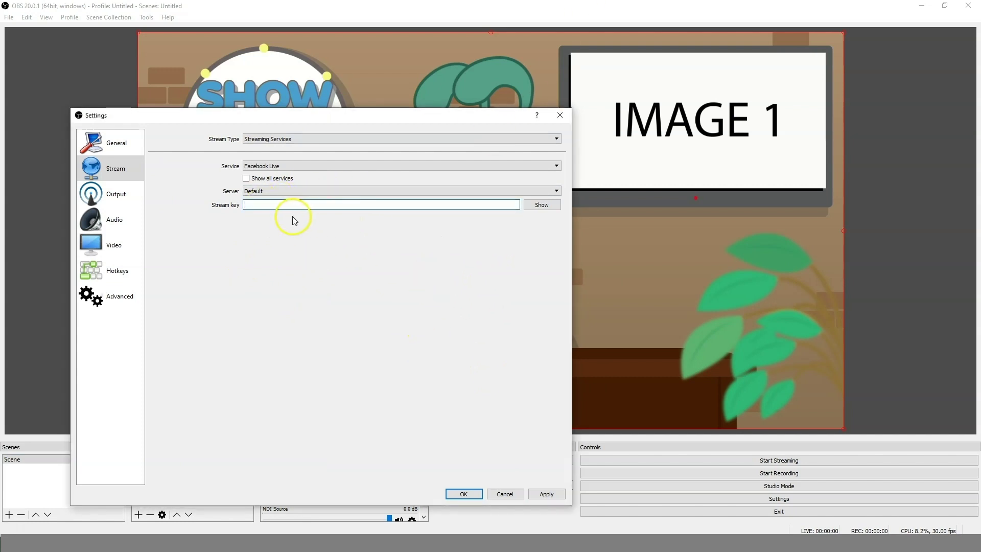
# Try the Custom Streaming Server stream type with its URL and stream key fields, and discard the settings changes.
pyautogui.click(292, 140)
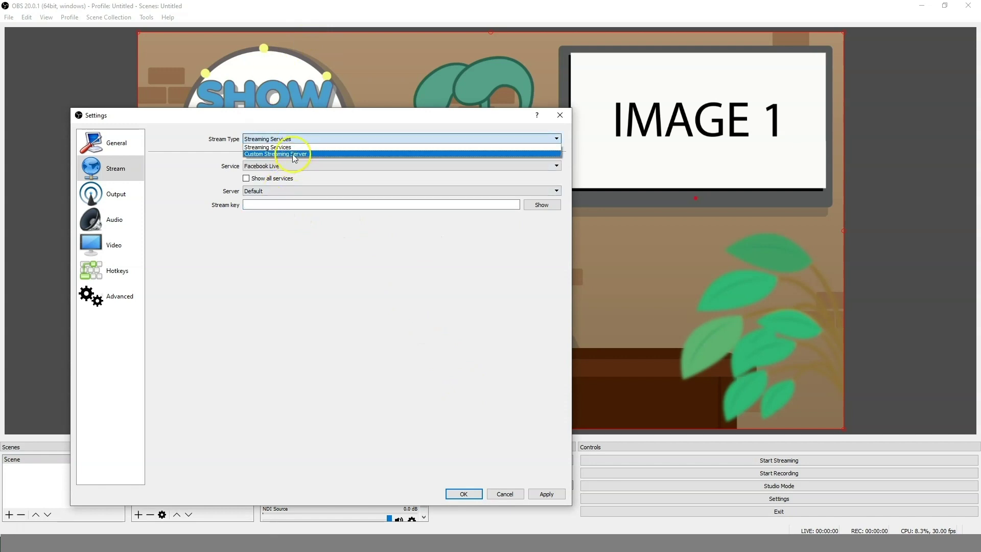
pyautogui.click(293, 154)
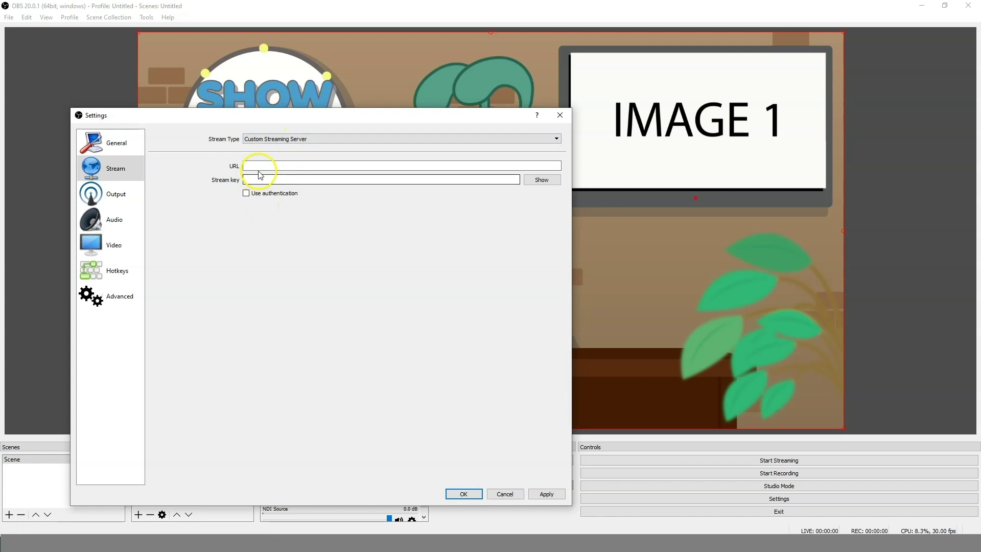
pyautogui.moveTo(271, 115); pyautogui.dragTo(369, 92)
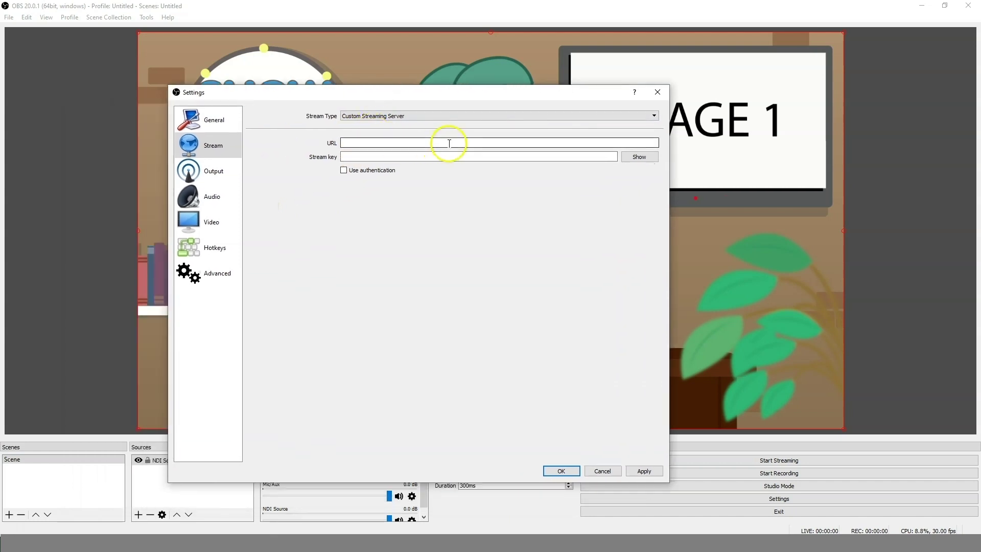
pyautogui.click(377, 157)
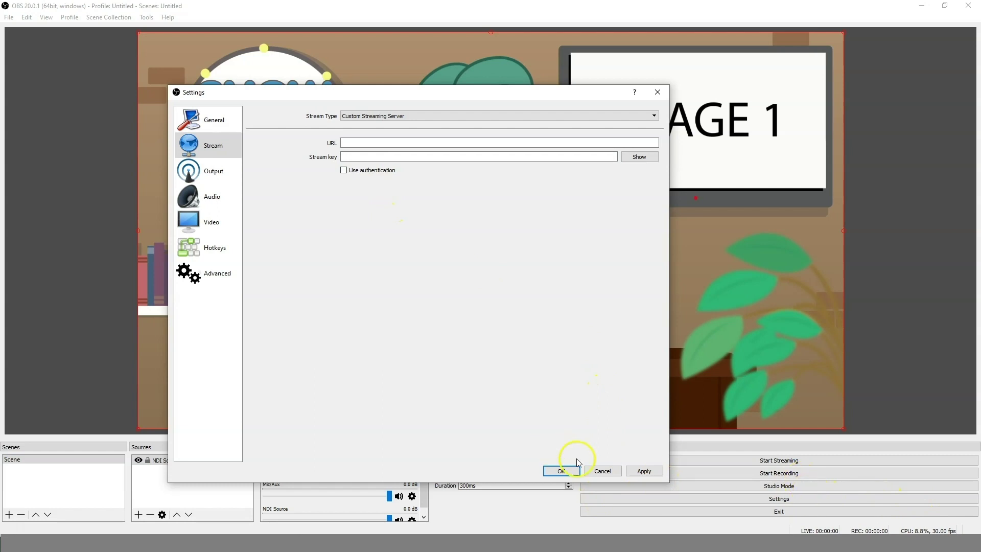
pyautogui.click(603, 472)
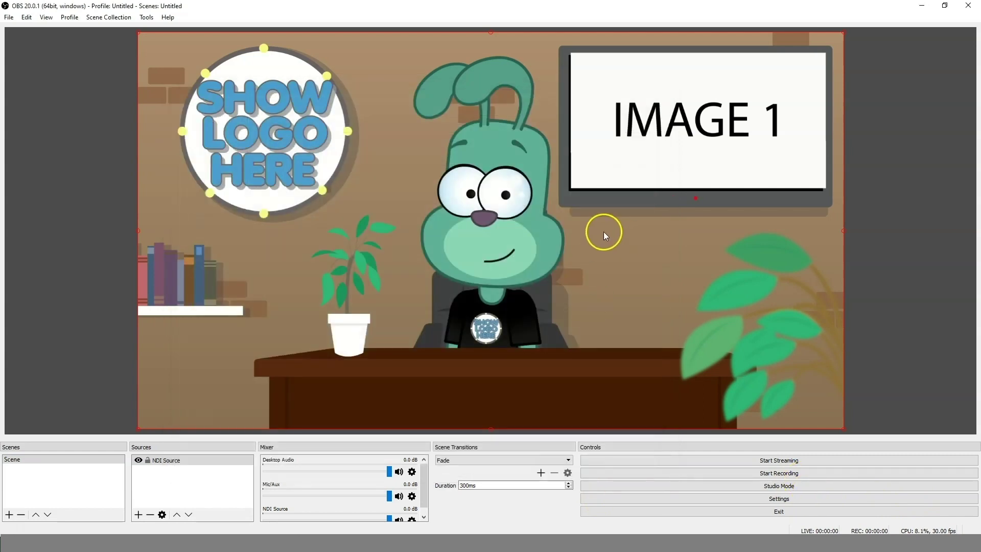